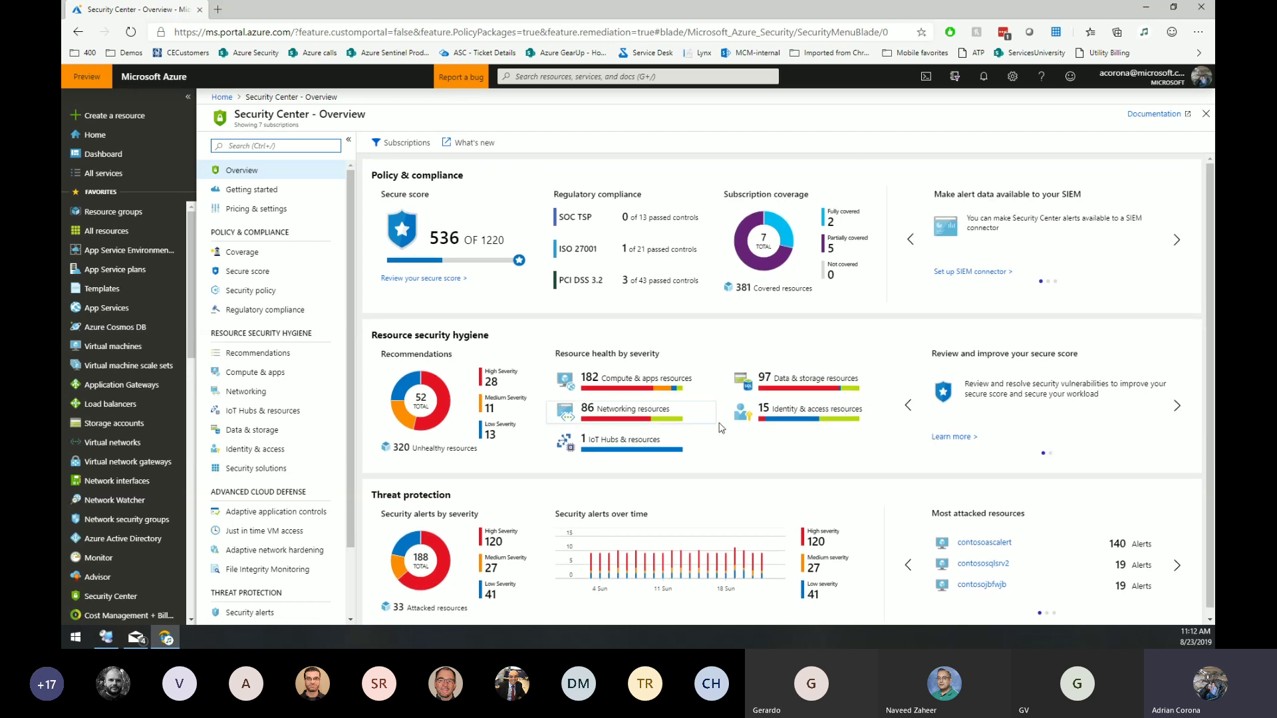
- Open the Security Center pricing and settings for the Contoso Hotels subscription
{"action": "left_click", "coordinate": [239, 145]}
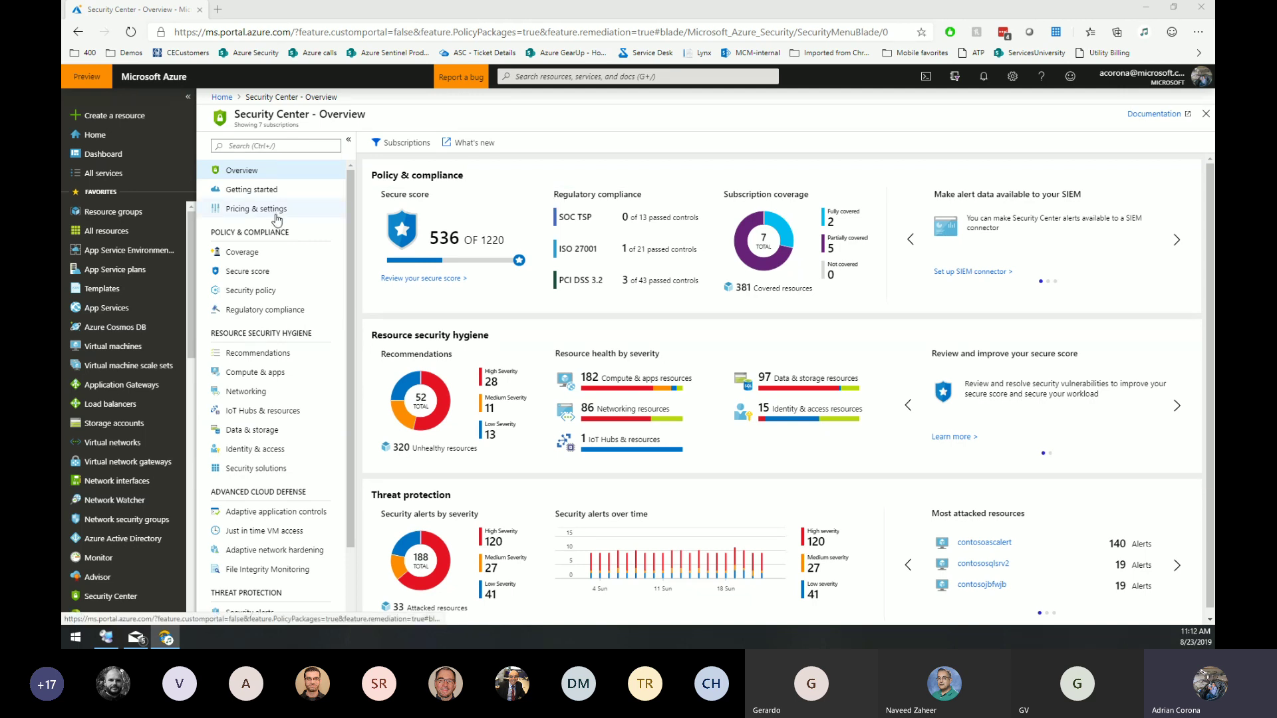
{"action": "left_click", "coordinate": [276, 213]}
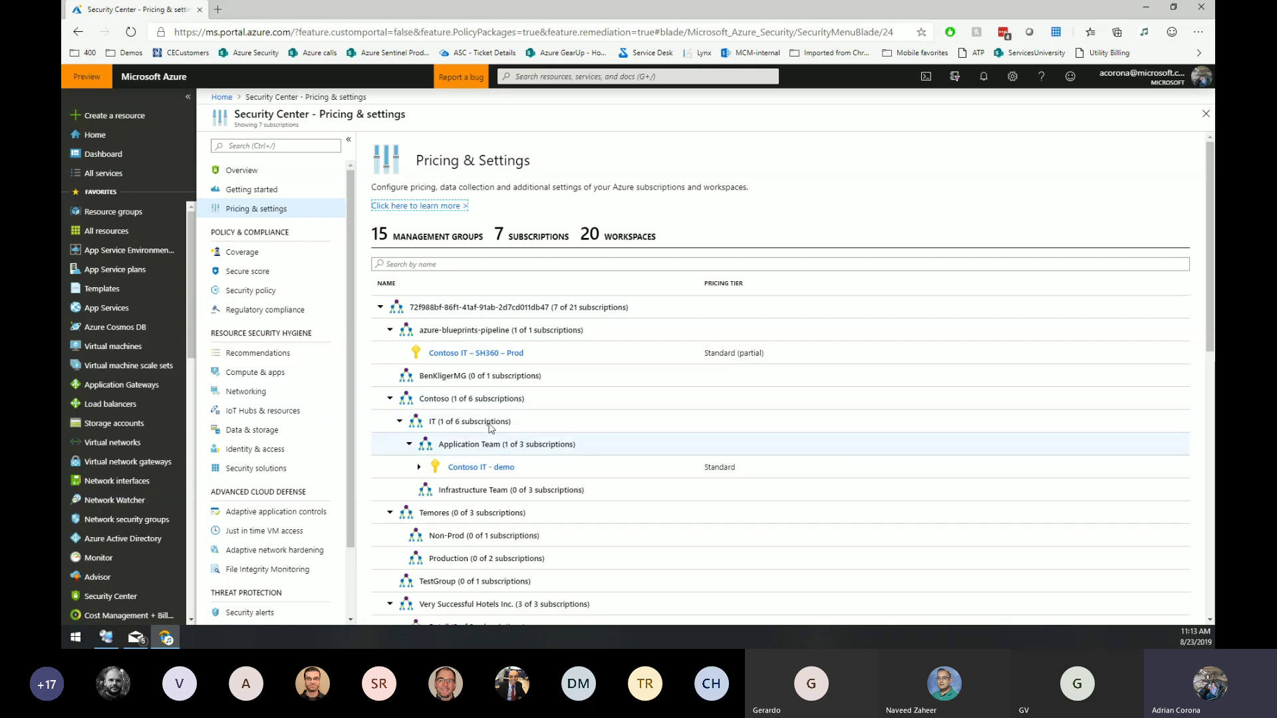
{"action": "scroll", "coordinate": [529, 465], "scroll_direction": "down", "scroll_amount": 3}
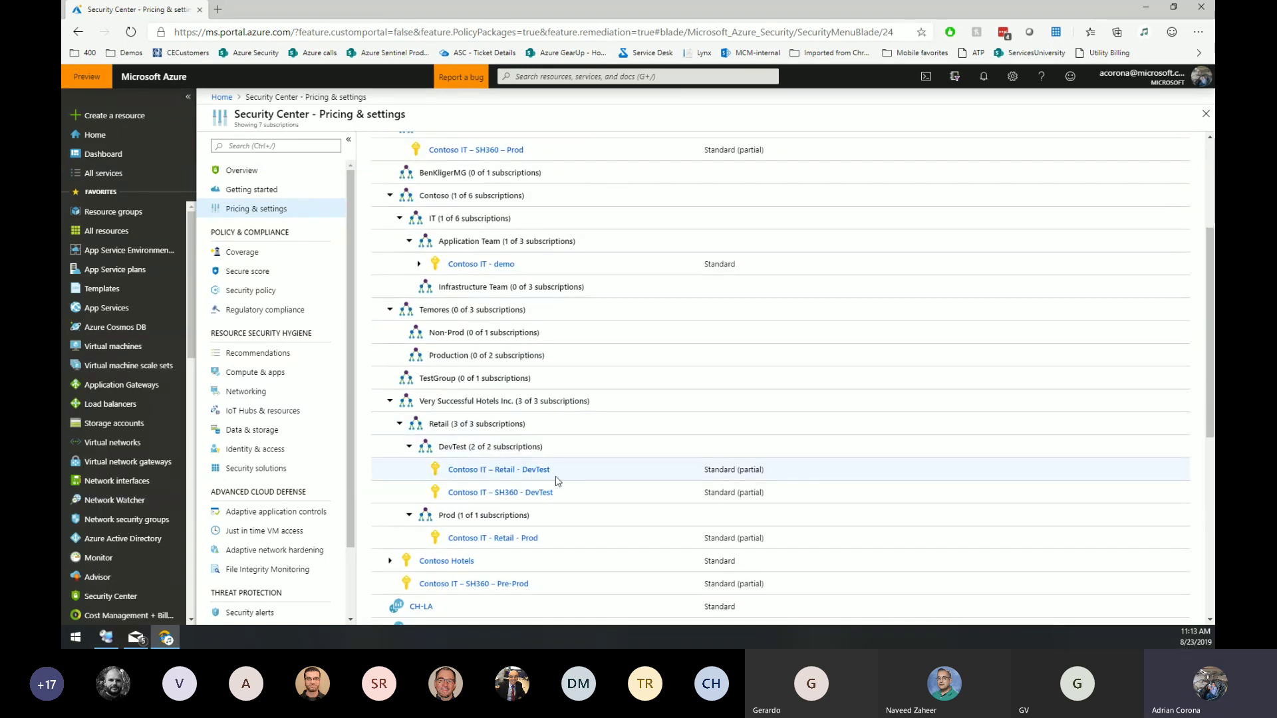
{"action": "scroll", "coordinate": [555, 477], "scroll_direction": "down", "scroll_amount": 2}
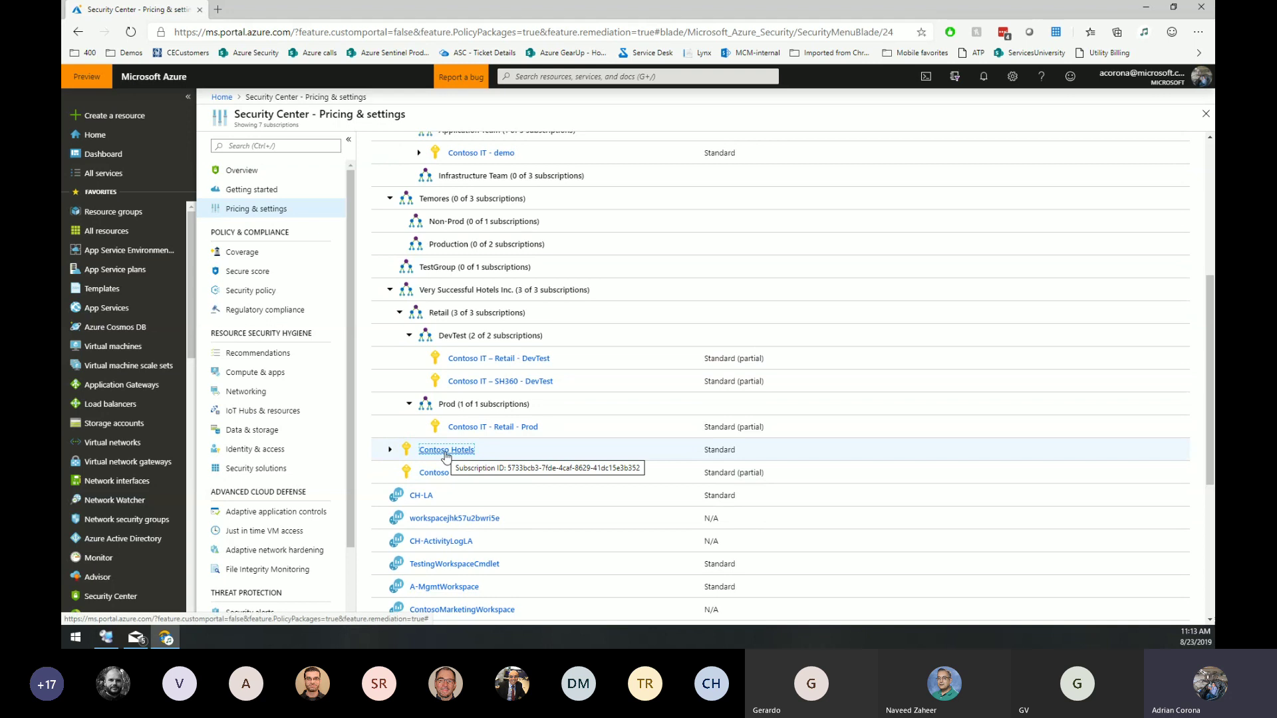
{"action": "left_click", "coordinate": [446, 455]}
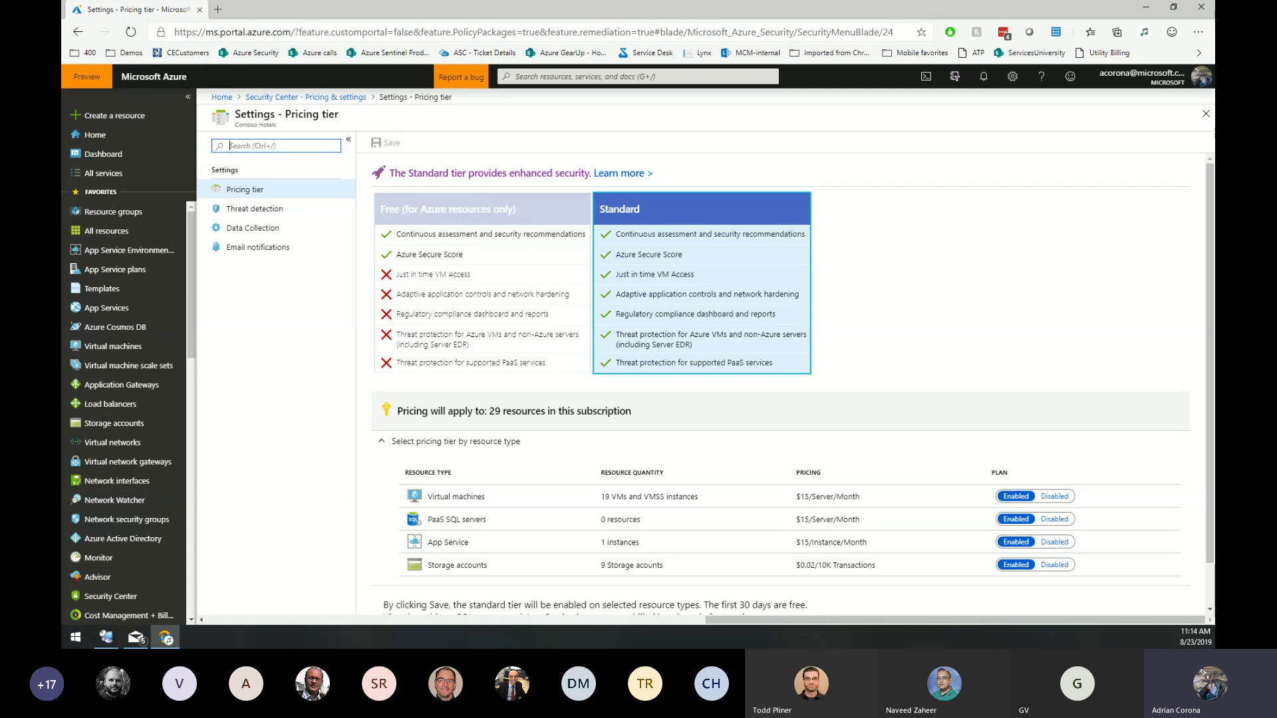
- Examine the Contoso Hotels data collection settings for auto provisioning, workspace configuration and Windows security events
{"action": "left_click", "coordinate": [291, 229]}
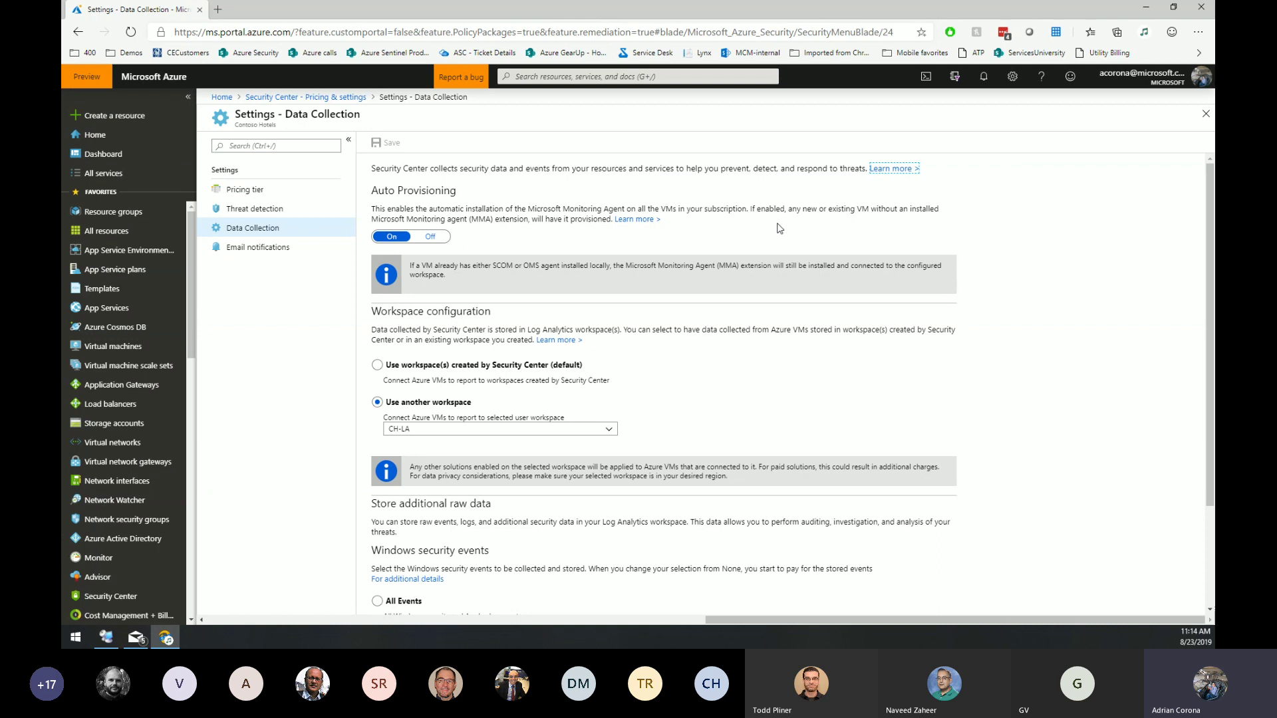
{"action": "scroll", "coordinate": [768, 226], "scroll_direction": "down", "scroll_amount": 1}
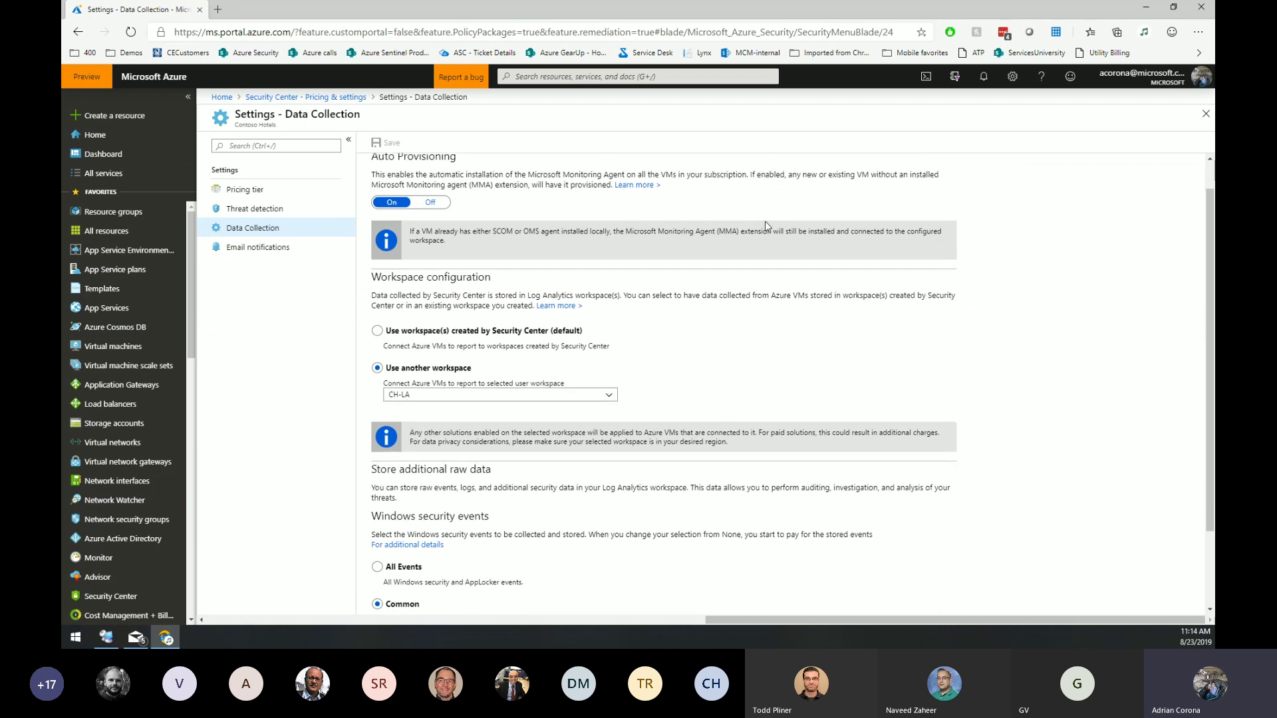
{"action": "scroll", "coordinate": [766, 225], "scroll_direction": "up", "scroll_amount": 1}
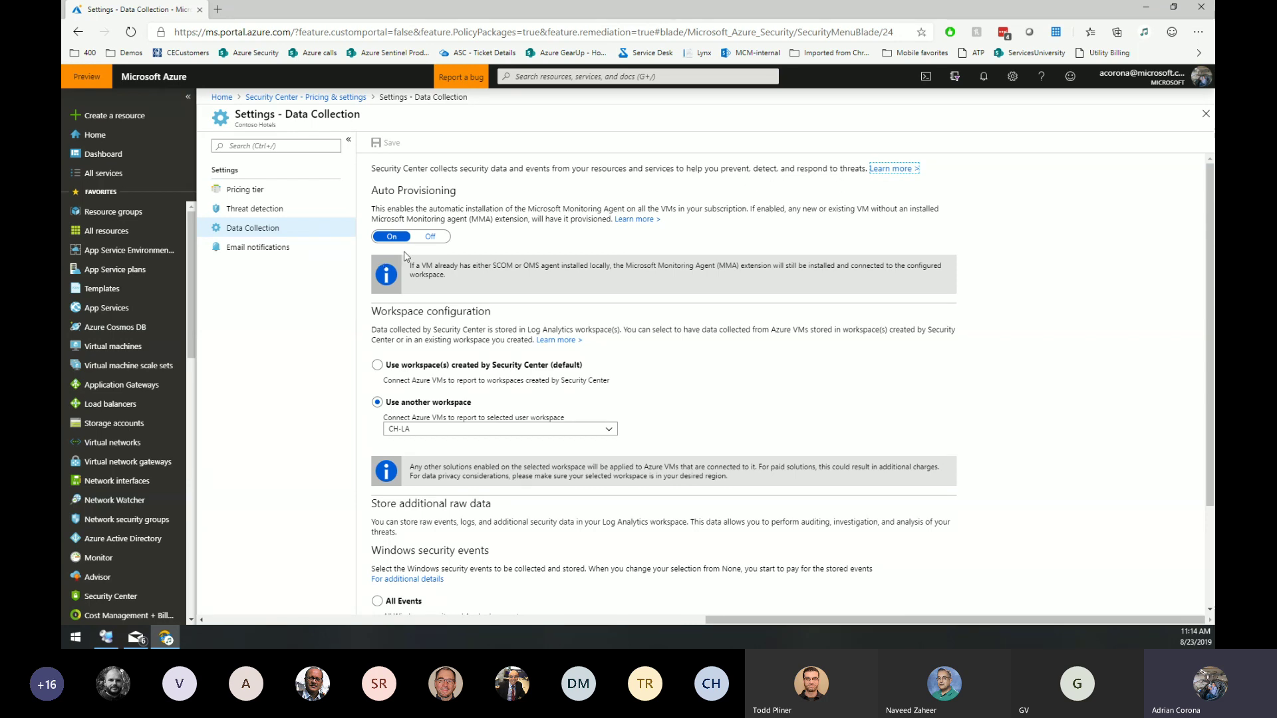
{"action": "scroll", "coordinate": [784, 244], "scroll_direction": "down", "scroll_amount": 2}
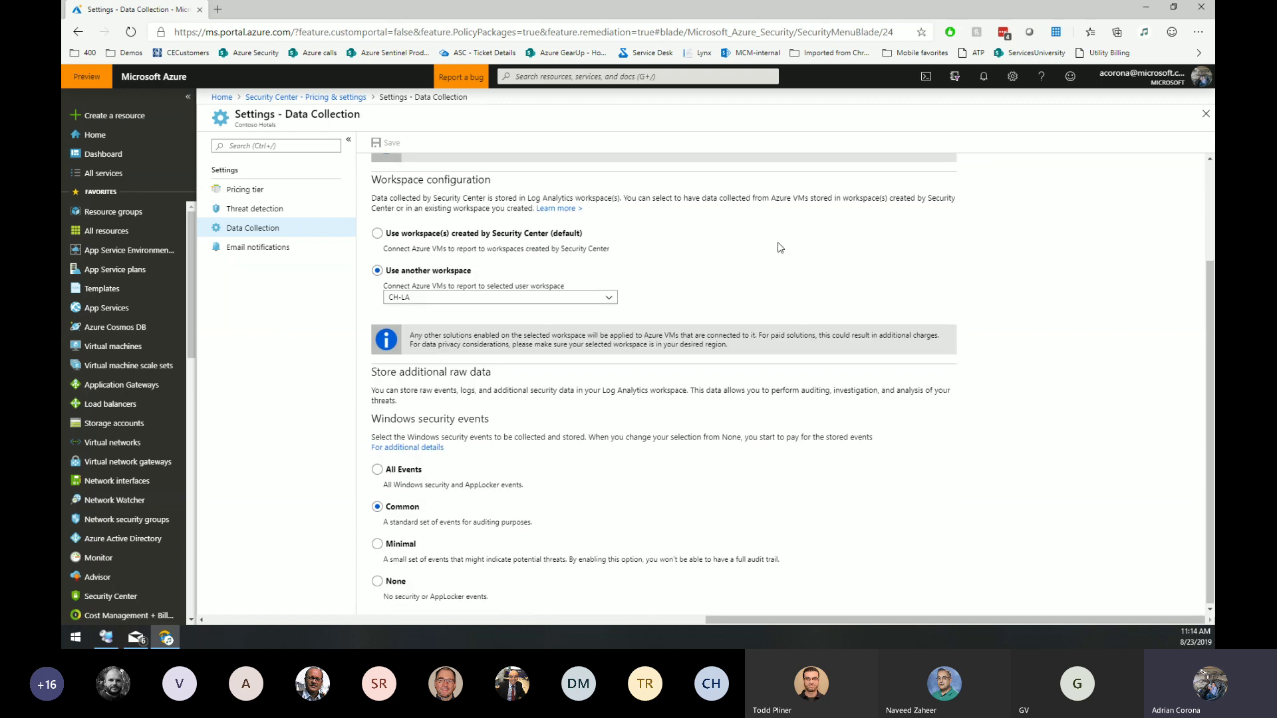
{"action": "scroll", "coordinate": [671, 243], "scroll_direction": "up", "scroll_amount": 1}
{"action": "scroll", "coordinate": [671, 243], "scroll_direction": "up", "scroll_amount": 2}
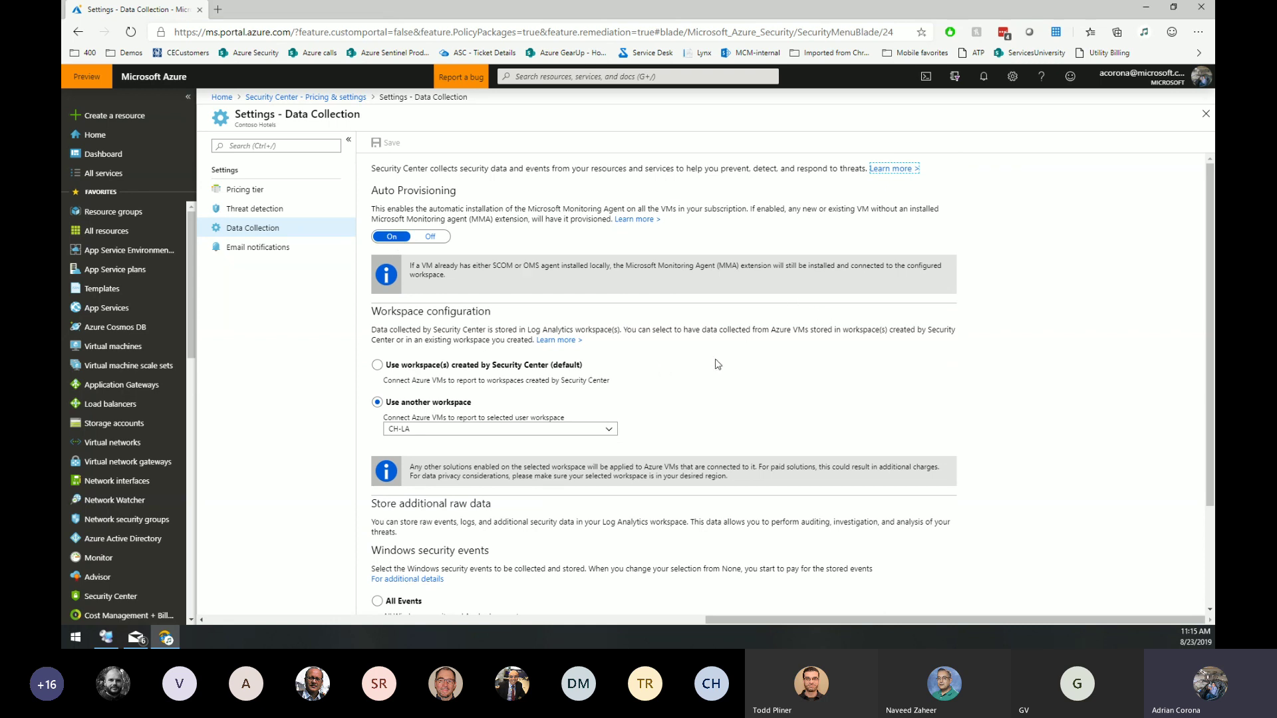
{"action": "scroll", "coordinate": [738, 365], "scroll_direction": "down", "scroll_amount": 2}
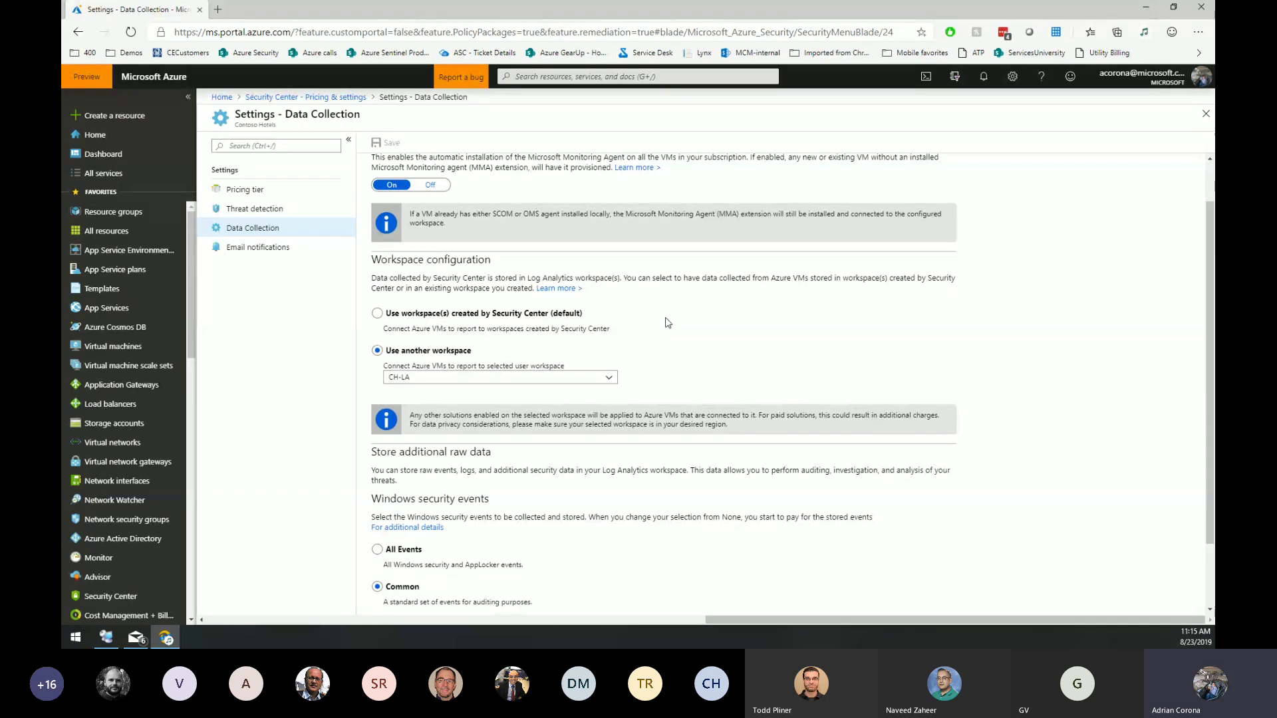
{"action": "scroll", "coordinate": [668, 323], "scroll_direction": "down", "scroll_amount": 1}
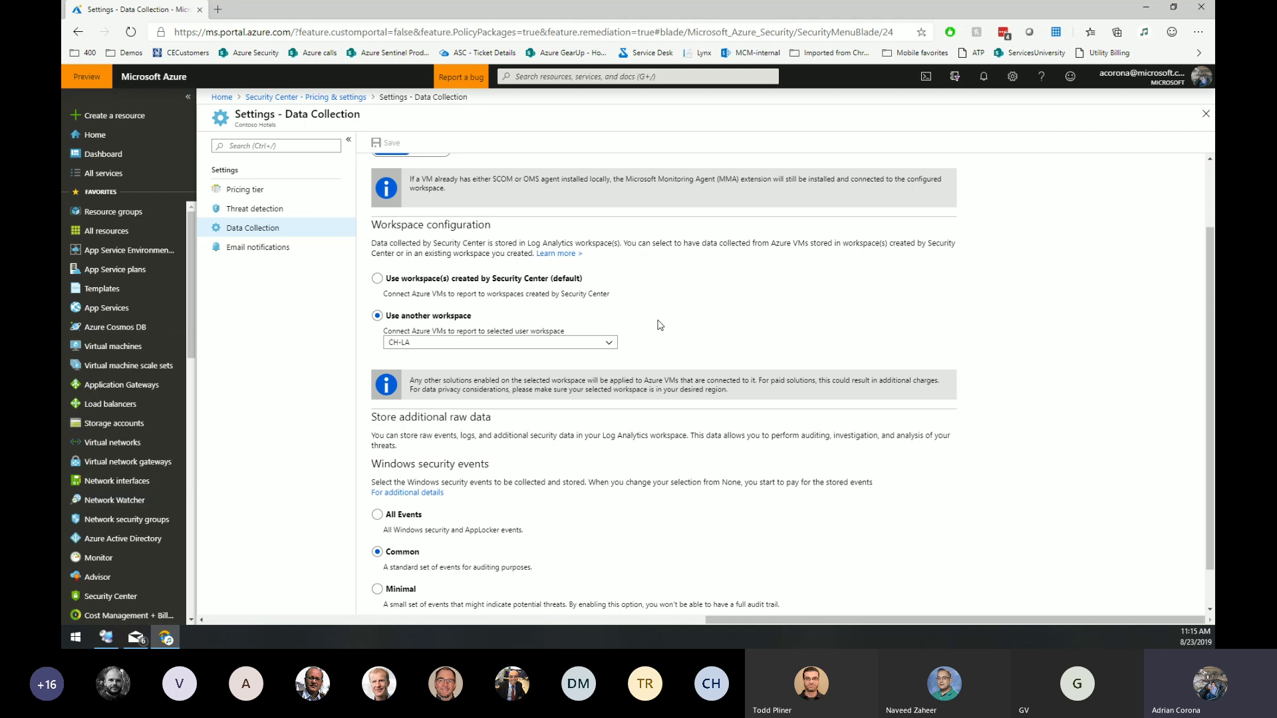
{"action": "scroll", "coordinate": [652, 326], "scroll_direction": "down", "scroll_amount": 1}
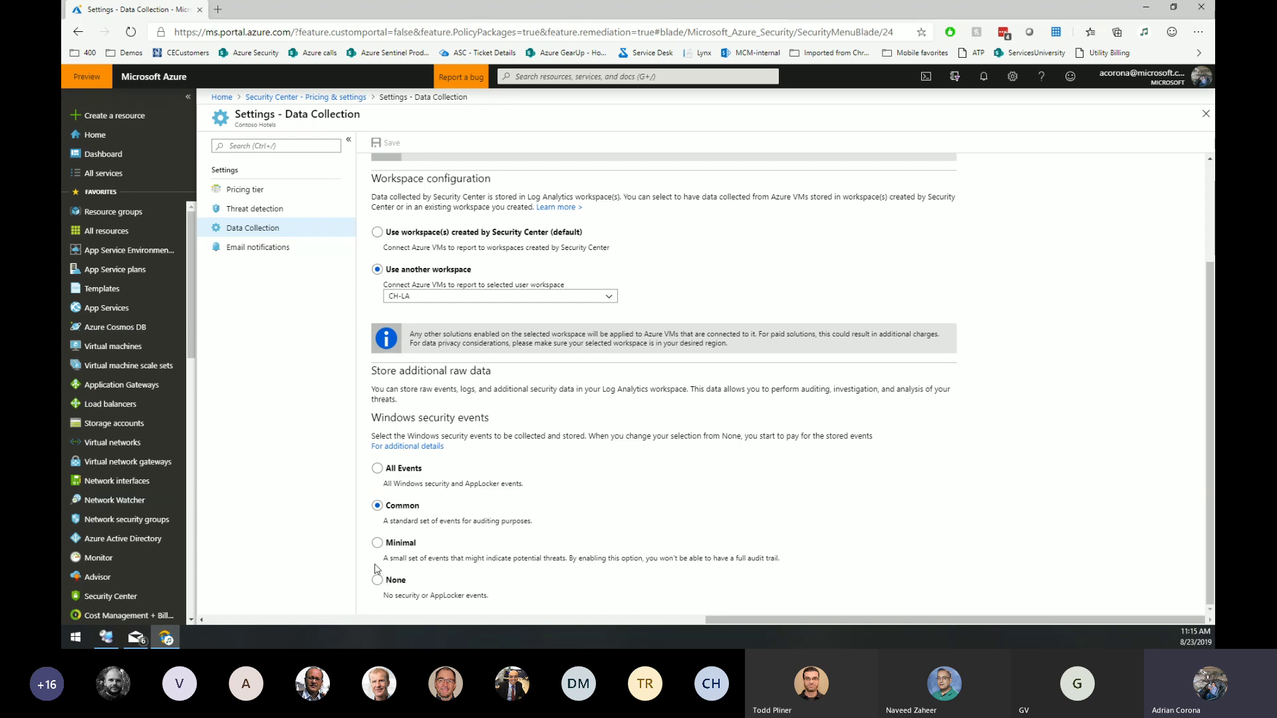
{"action": "left_click", "coordinate": [377, 505]}
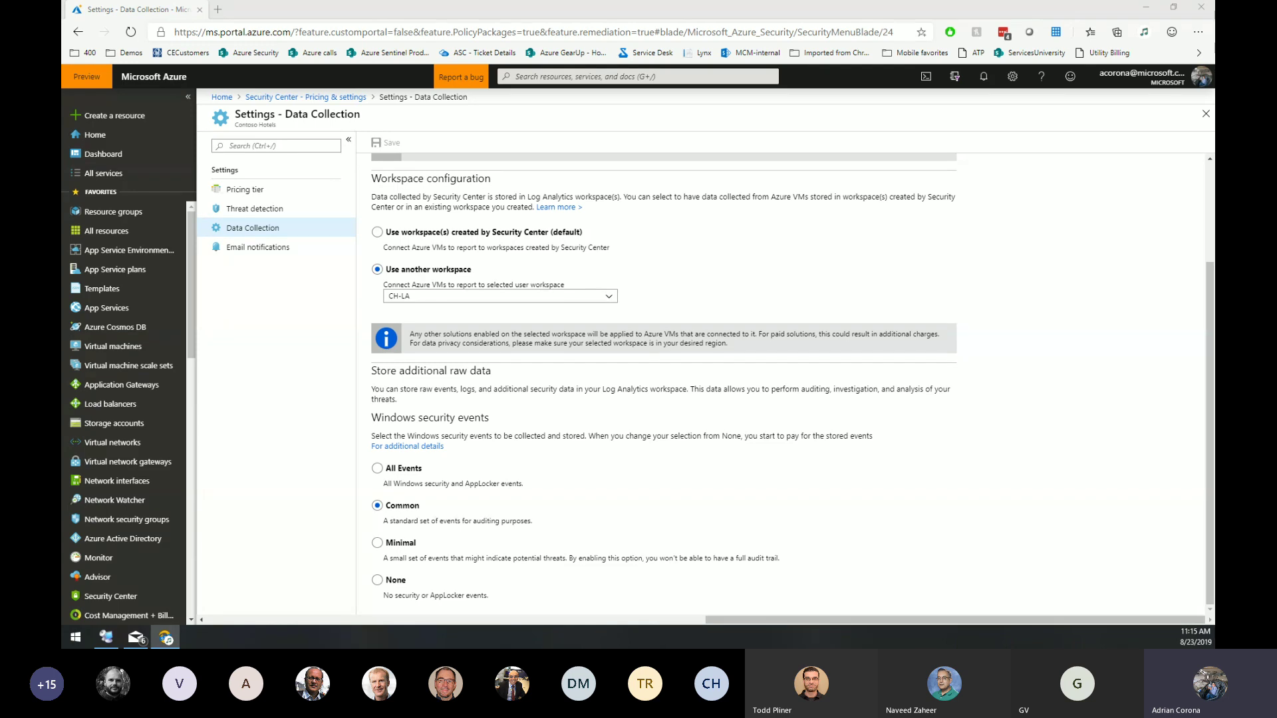
- Review the Contoso Hotels pricing tier, highlighting the prices and quantities for virtual machines and PaaS SQL servers
{"action": "left_click", "coordinate": [245, 190]}
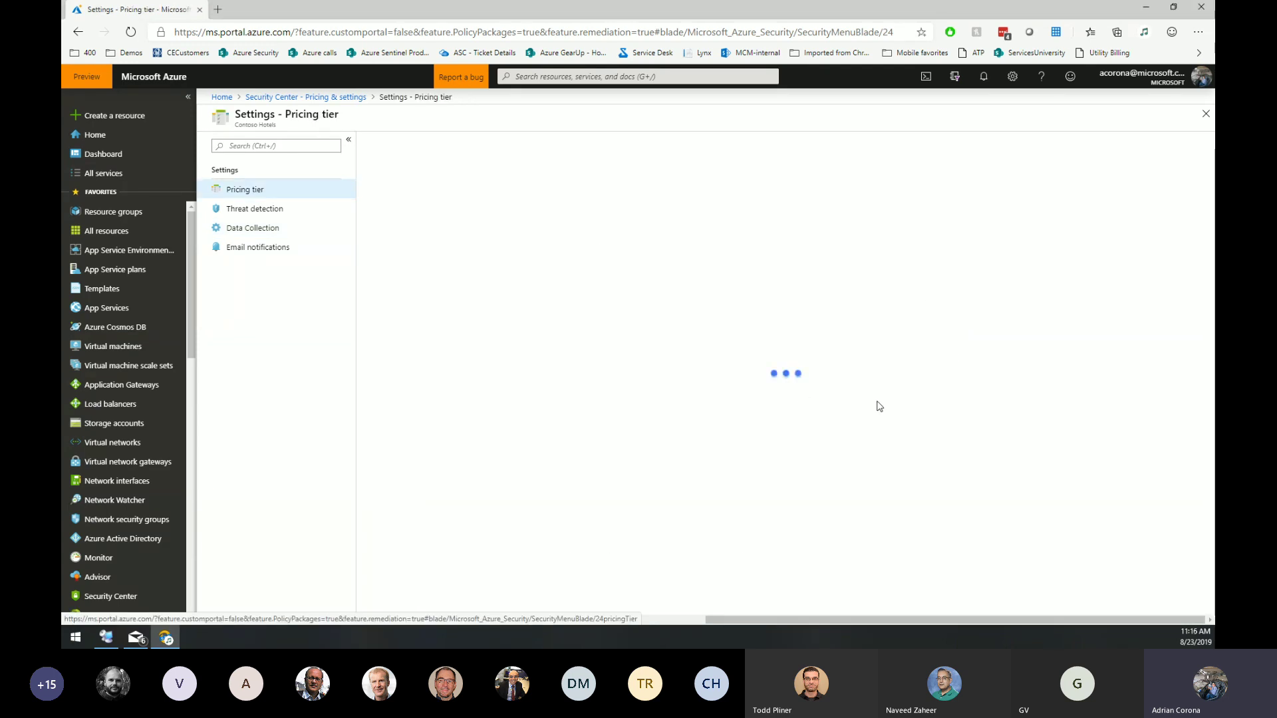
{"action": "scroll", "coordinate": [935, 394], "scroll_direction": "down", "scroll_amount": 1}
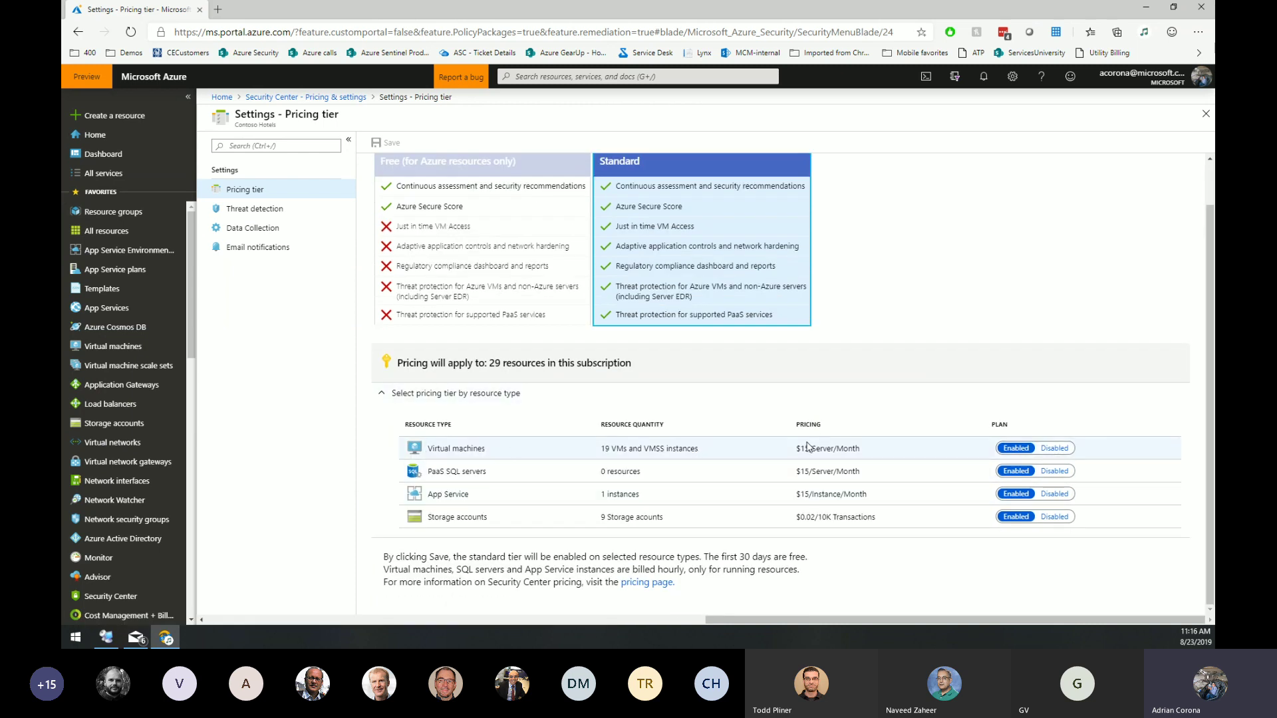
{"action": "left_click_drag", "start_coordinate": [797, 449], "coordinate": [862, 454]}
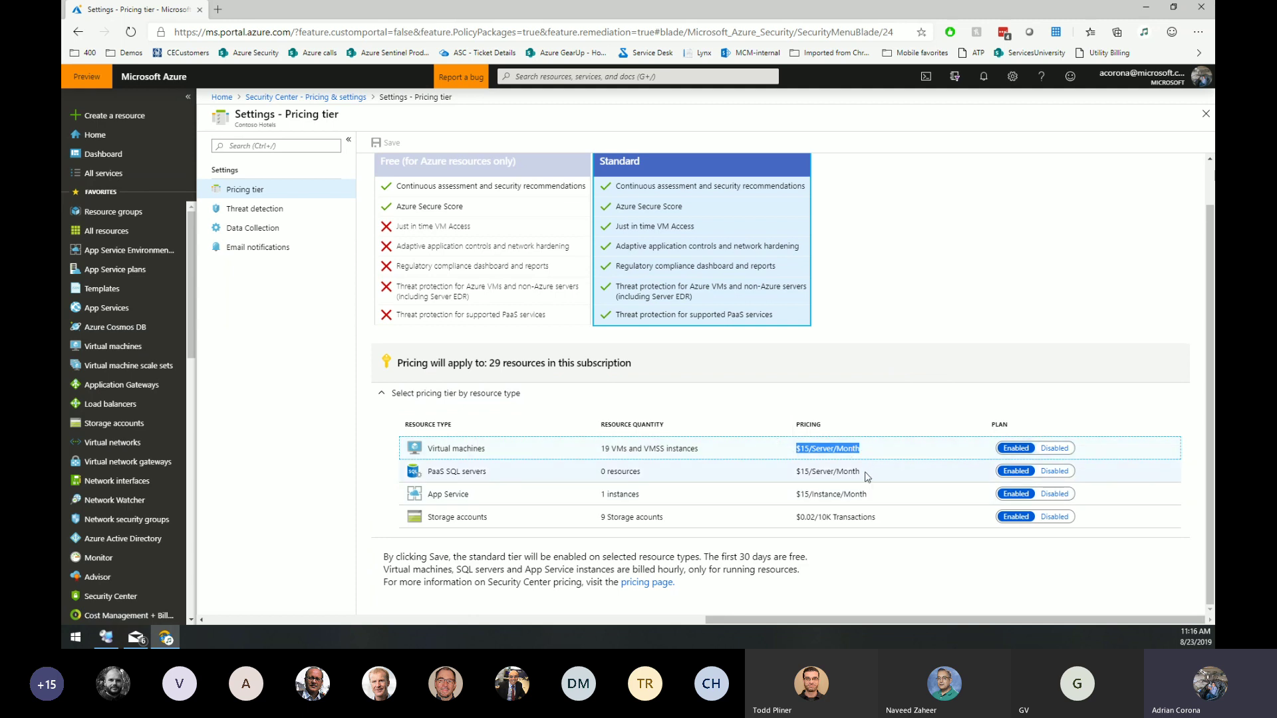
{"action": "left_click_drag", "start_coordinate": [866, 476], "coordinate": [795, 476]}
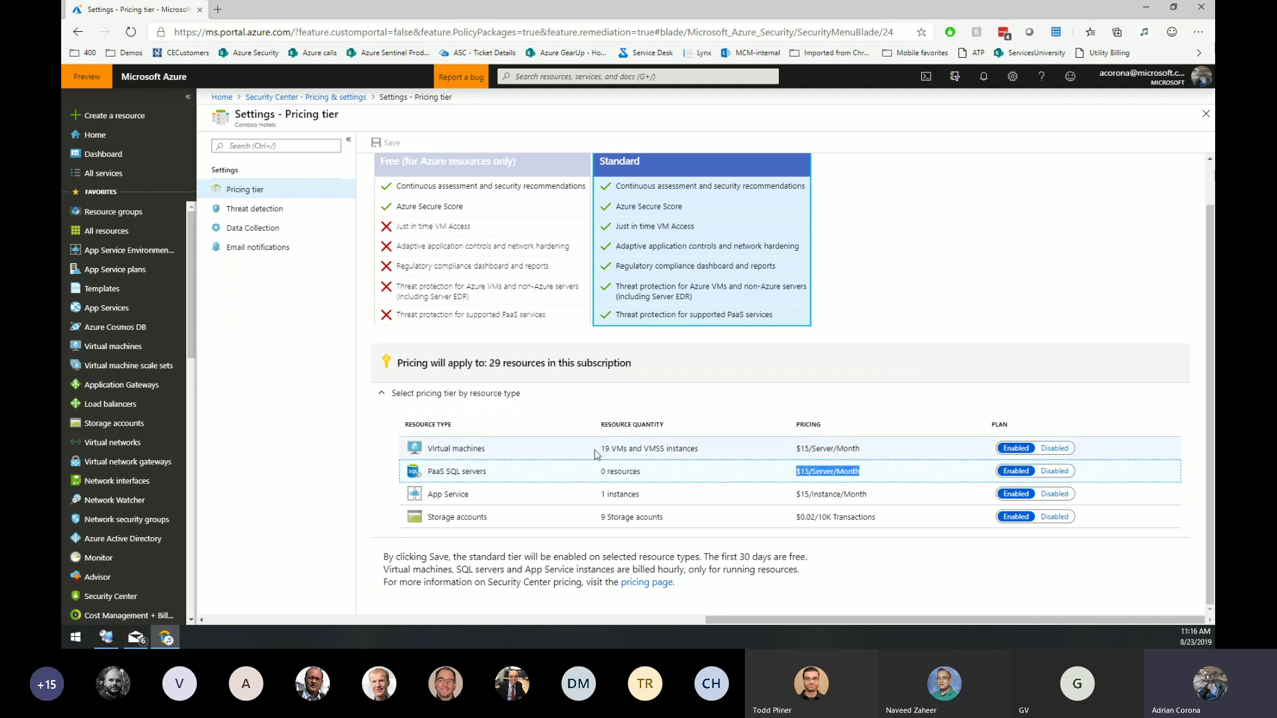
{"action": "left_click_drag", "start_coordinate": [597, 450], "coordinate": [709, 458]}
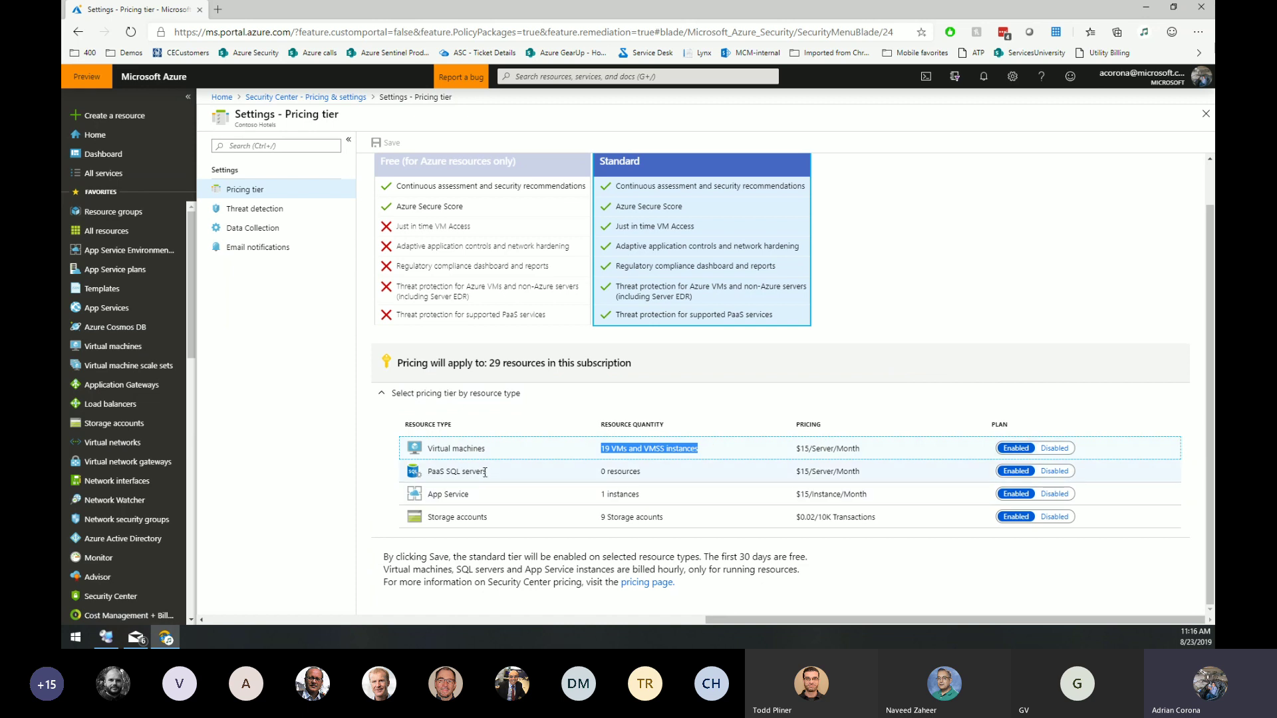
{"action": "left_click_drag", "start_coordinate": [437, 488], "coordinate": [883, 490]}
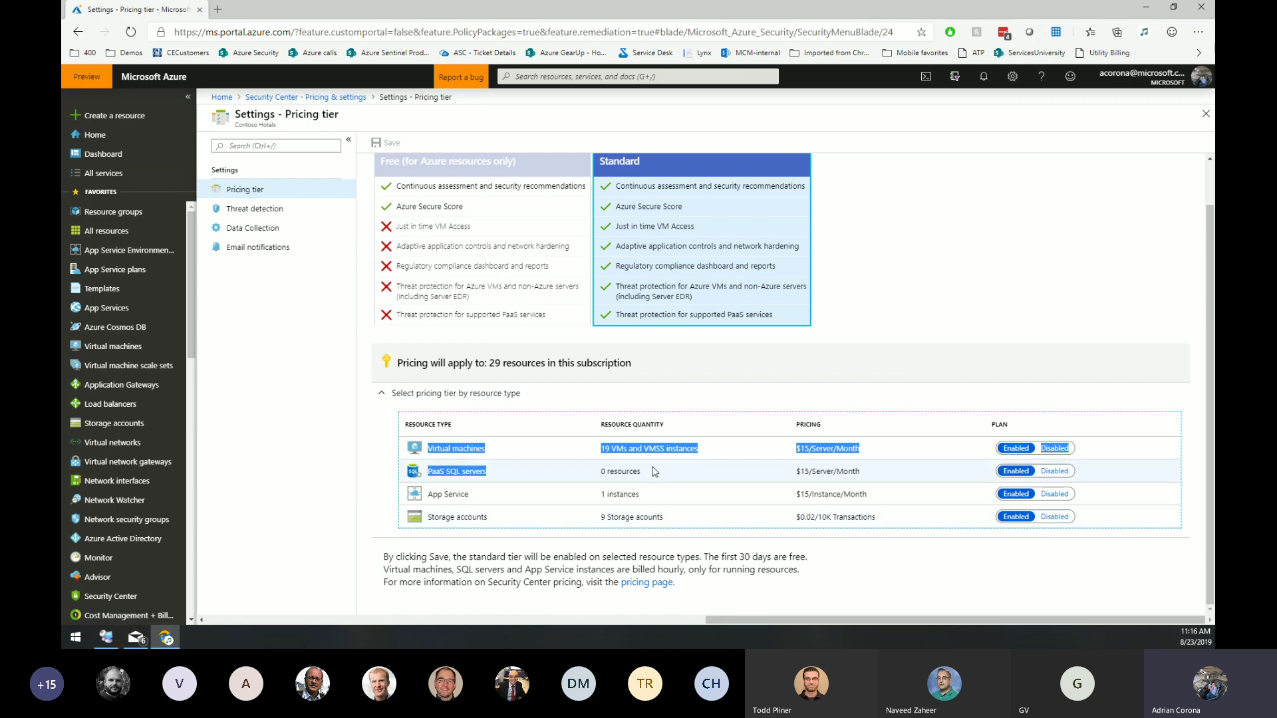
{"action": "left_click", "coordinate": [1006, 374]}
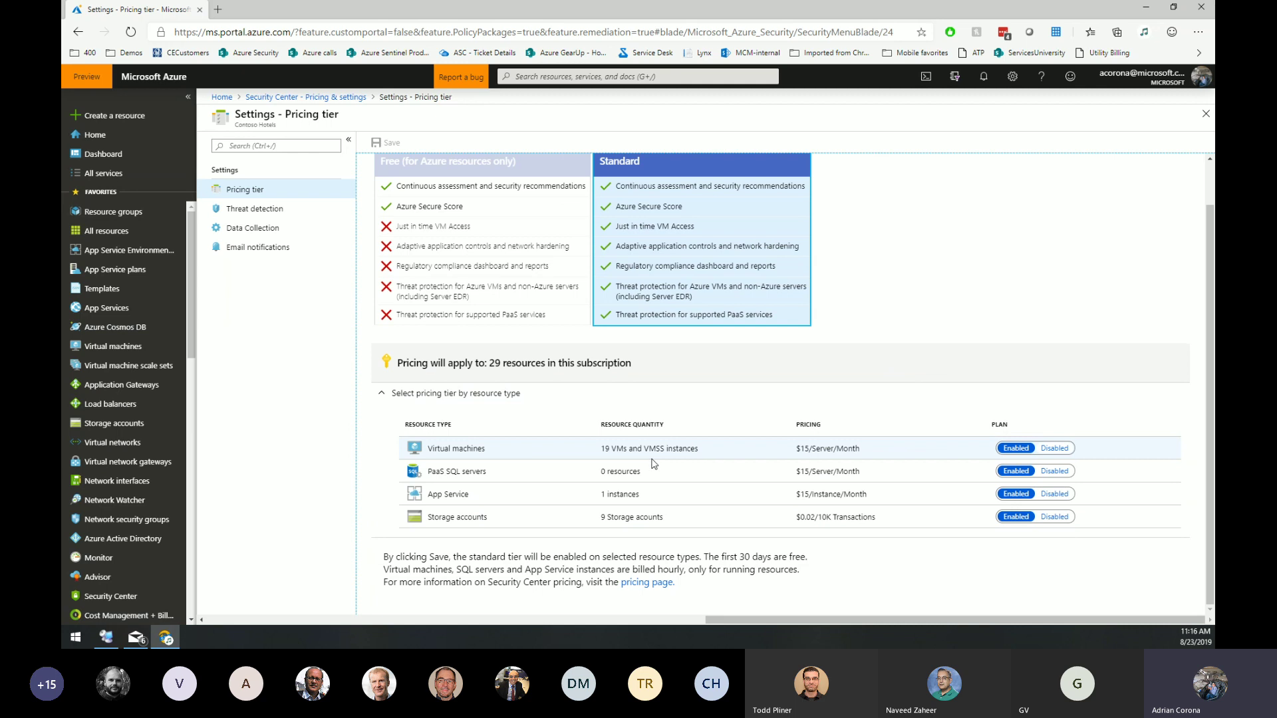
{"action": "scroll", "coordinate": [653, 463], "scroll_direction": "up", "scroll_amount": 2}
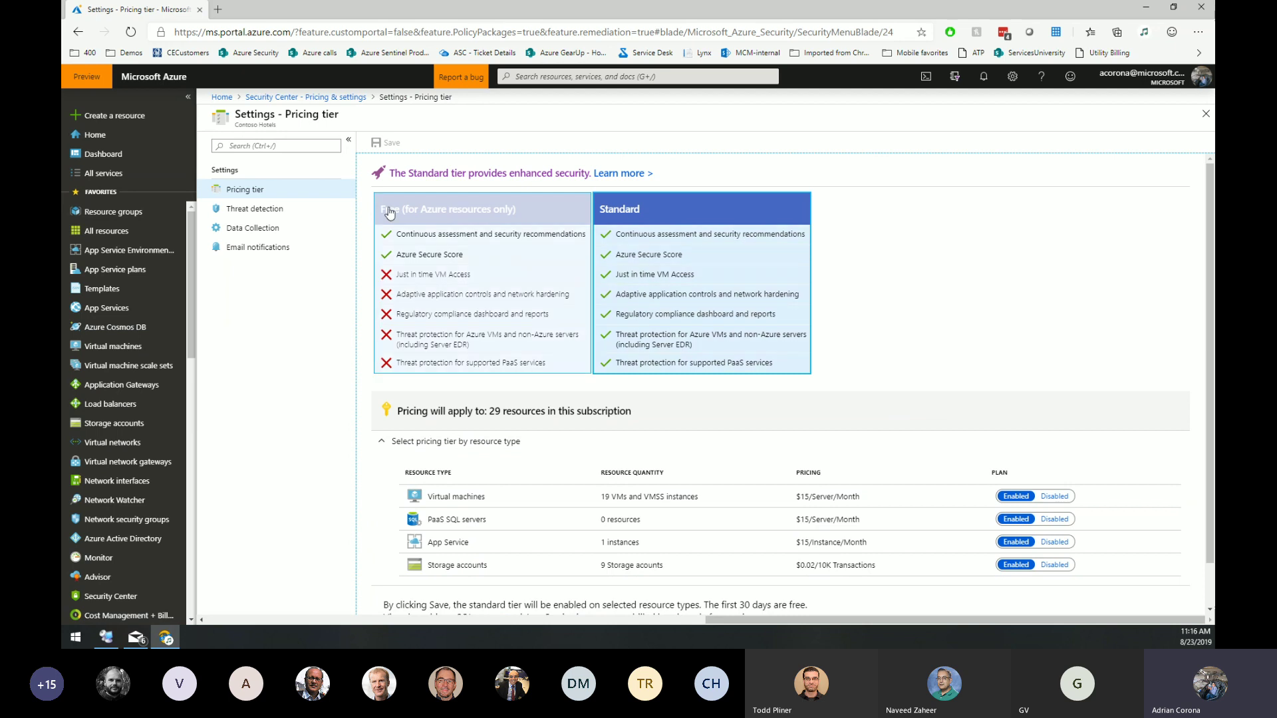
- Return to the Security Center overview and look through the full list of security recommendations
{"action": "left_click", "coordinate": [333, 98]}
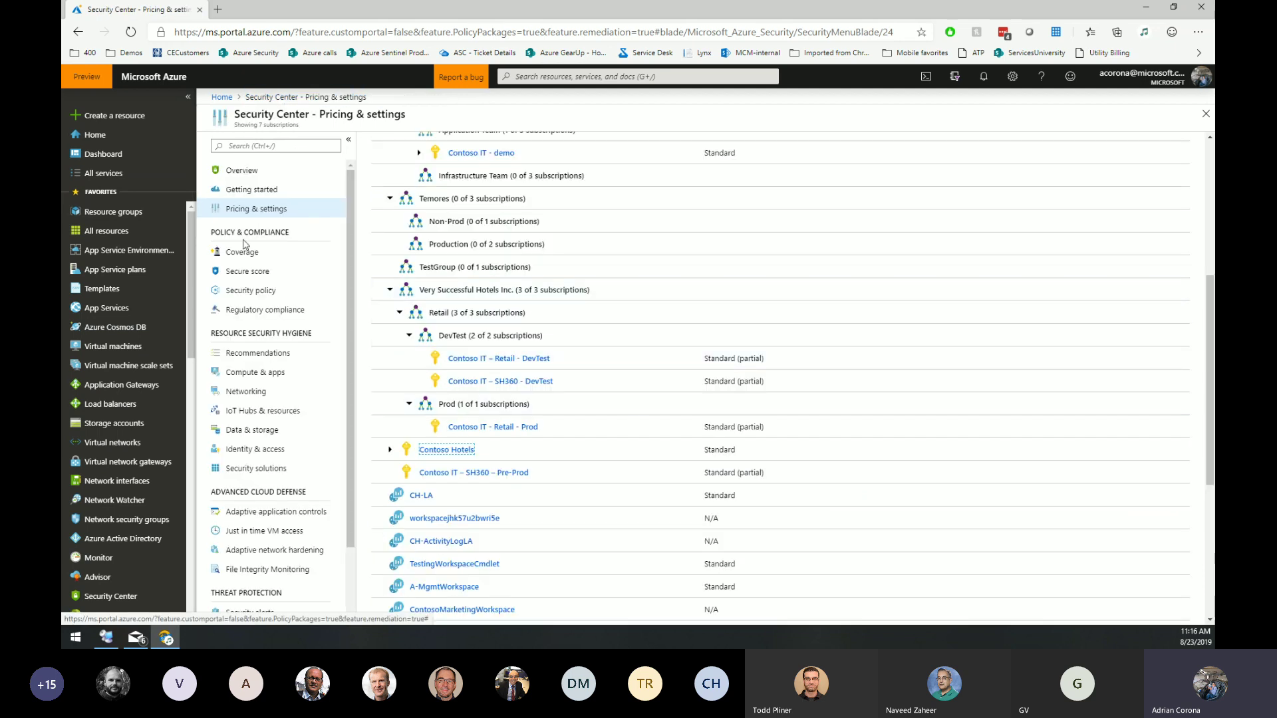
{"action": "left_click", "coordinate": [240, 170]}
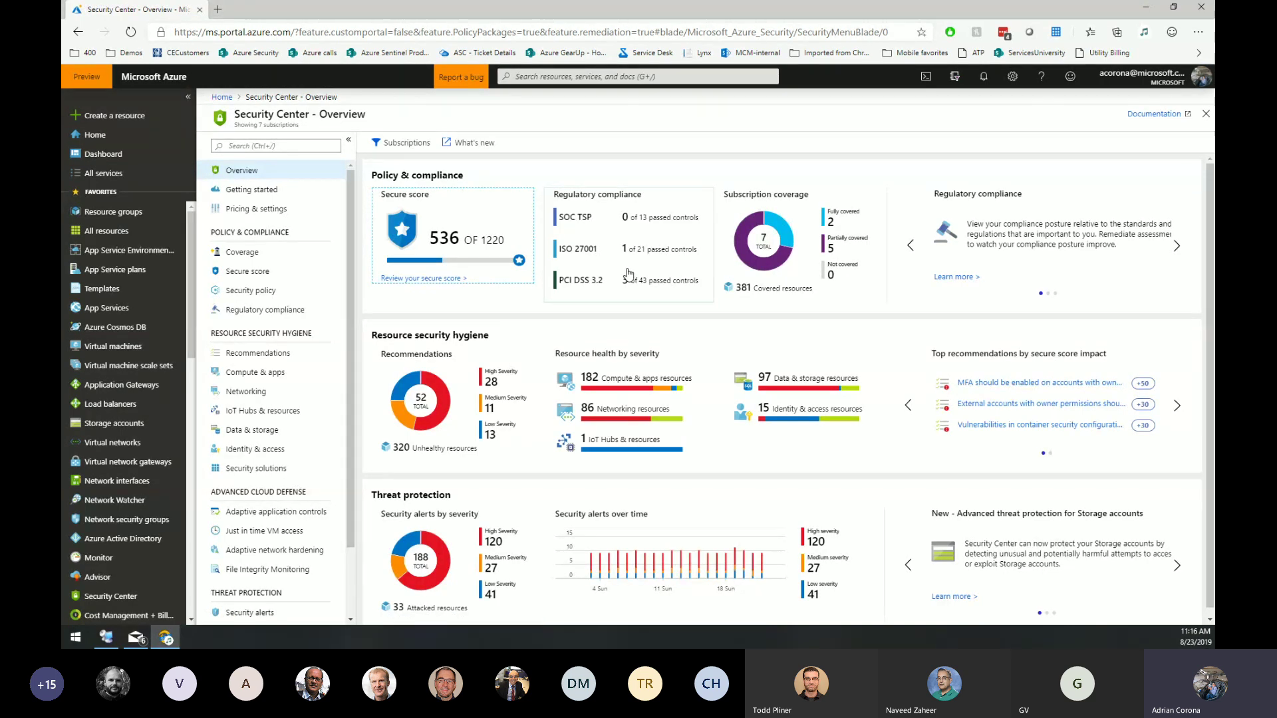
{"action": "left_click", "coordinate": [476, 413]}
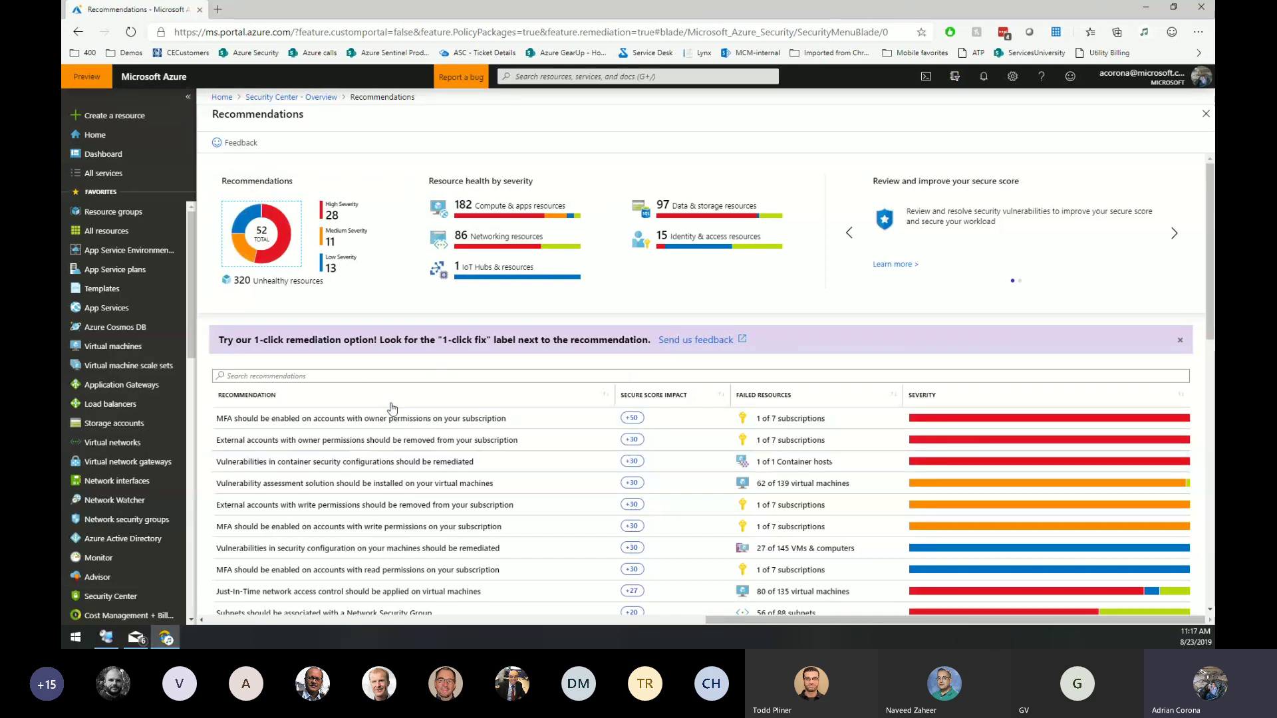
{"action": "scroll", "coordinate": [469, 420], "scroll_direction": "down", "scroll_amount": 2}
{"action": "scroll", "coordinate": [532, 420], "scroll_direction": "up", "scroll_amount": 2}
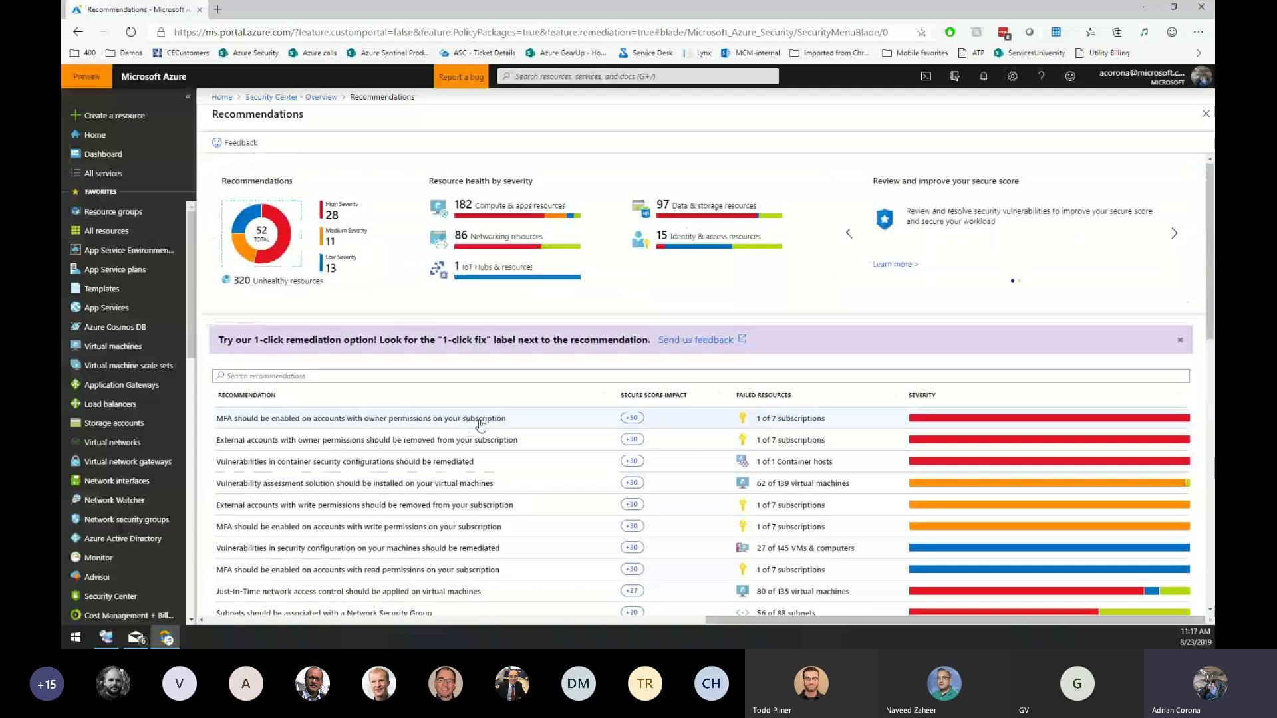
- Go back to the overview and inspect the overall secure score on the Secure Score Dashboard
{"action": "left_click", "coordinate": [313, 98]}
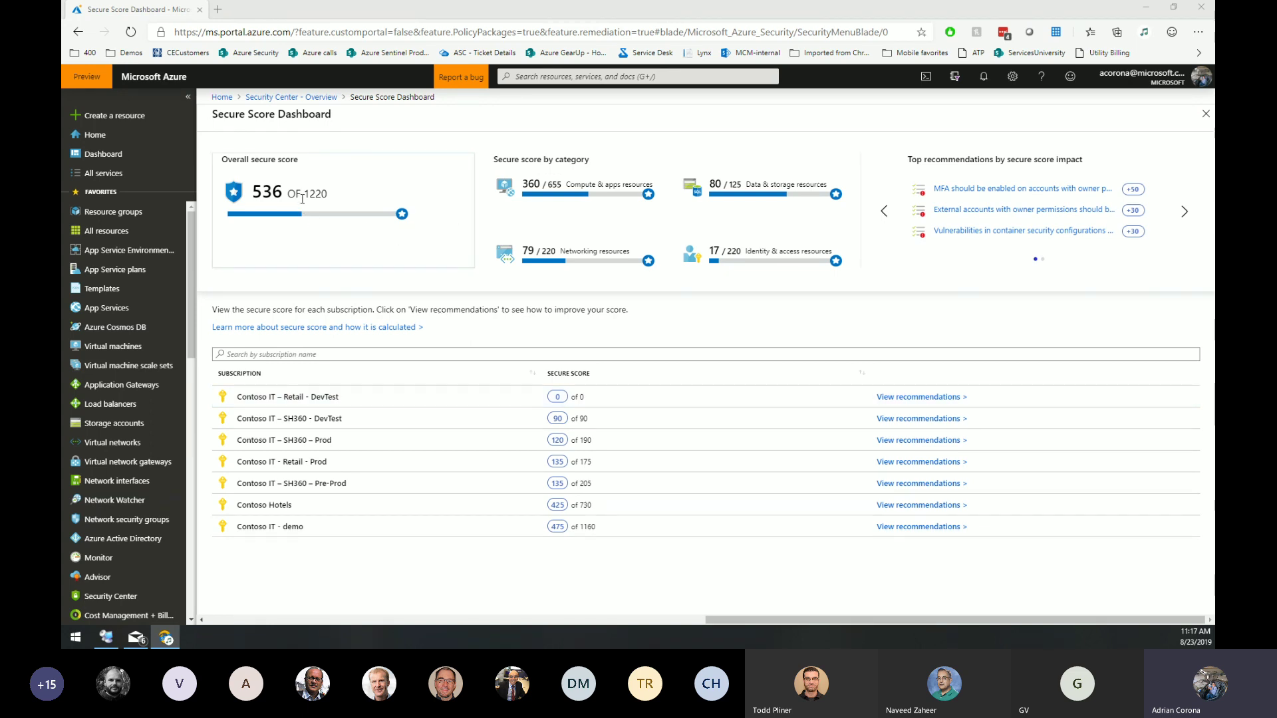
{"action": "left_click_drag", "start_coordinate": [255, 192], "coordinate": [315, 194]}
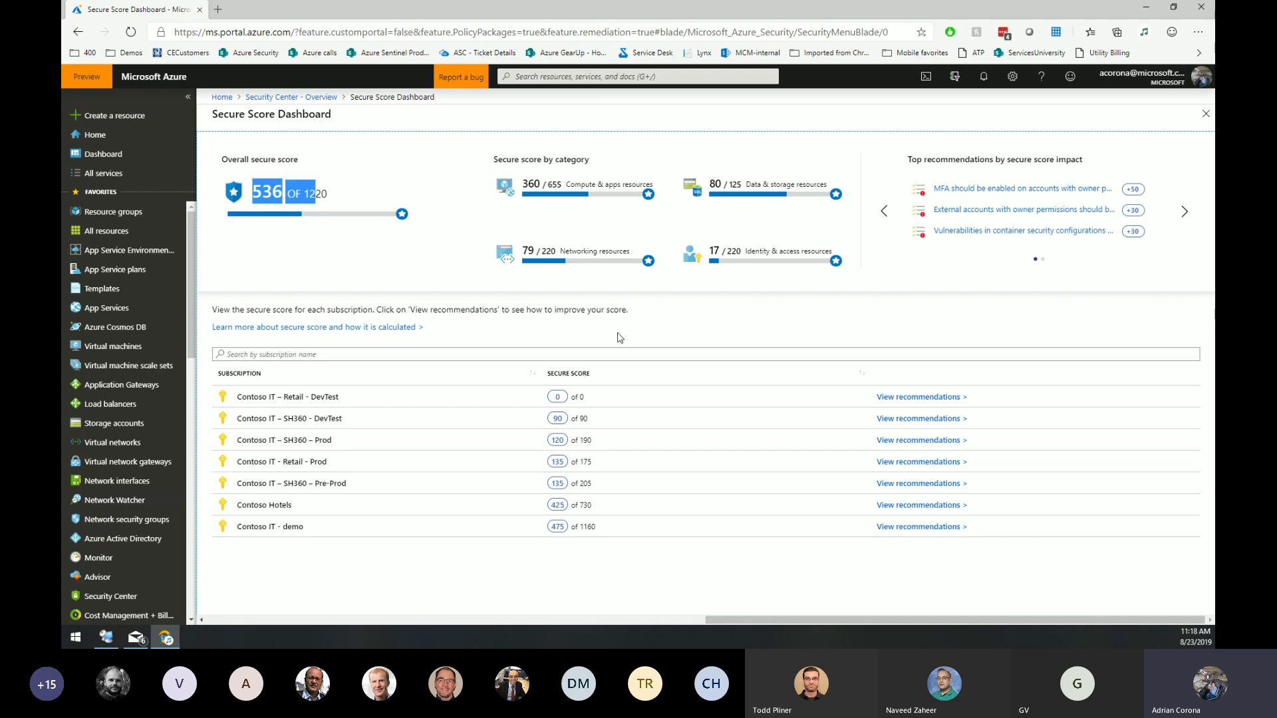
{"action": "left_click", "coordinate": [388, 257]}
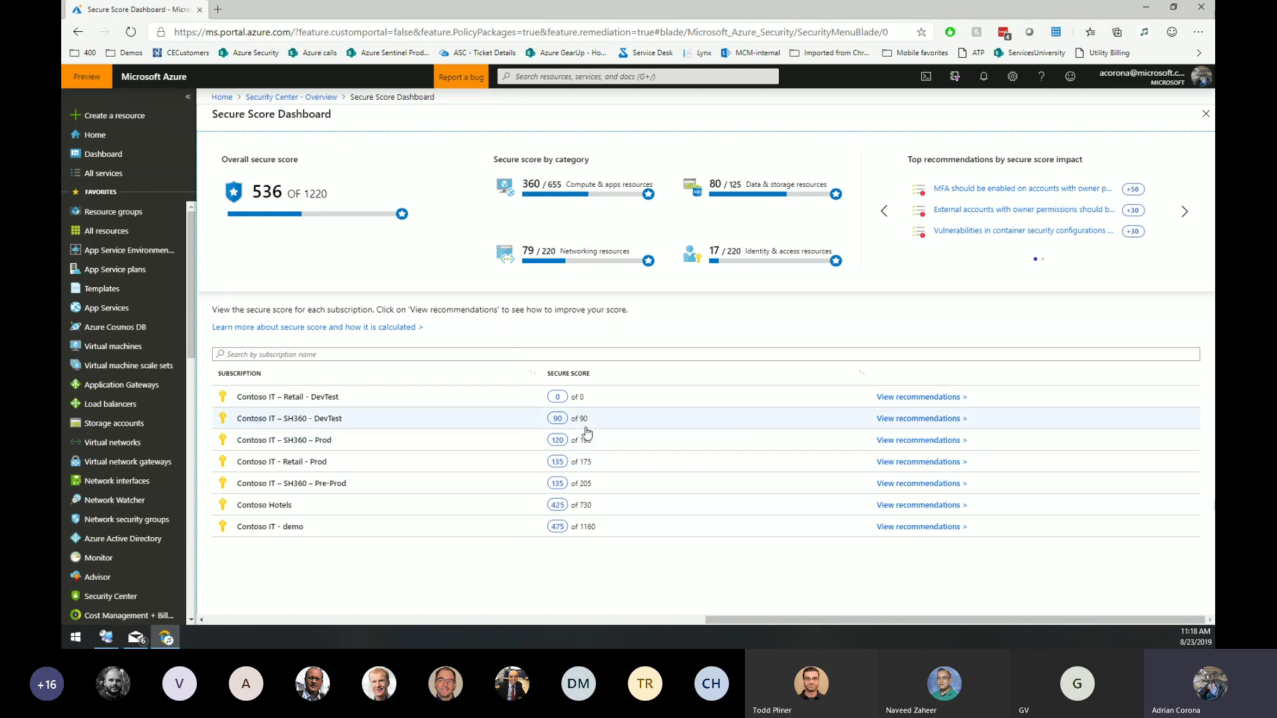
- Open the recommendations for the Contoso IT - demo subscription and look through the list
{"action": "left_click", "coordinate": [611, 532]}
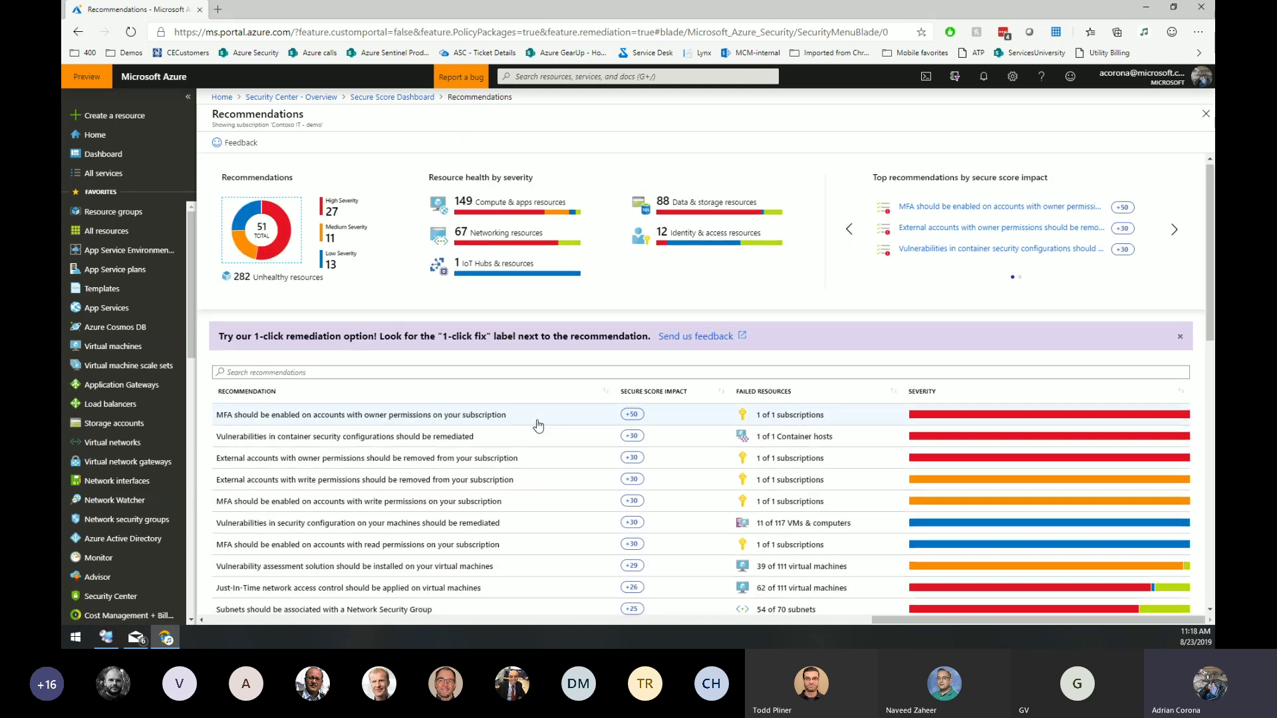
{"action": "scroll", "coordinate": [565, 419], "scroll_direction": "down", "scroll_amount": 5}
{"action": "scroll", "coordinate": [598, 405], "scroll_direction": "up", "scroll_amount": 5}
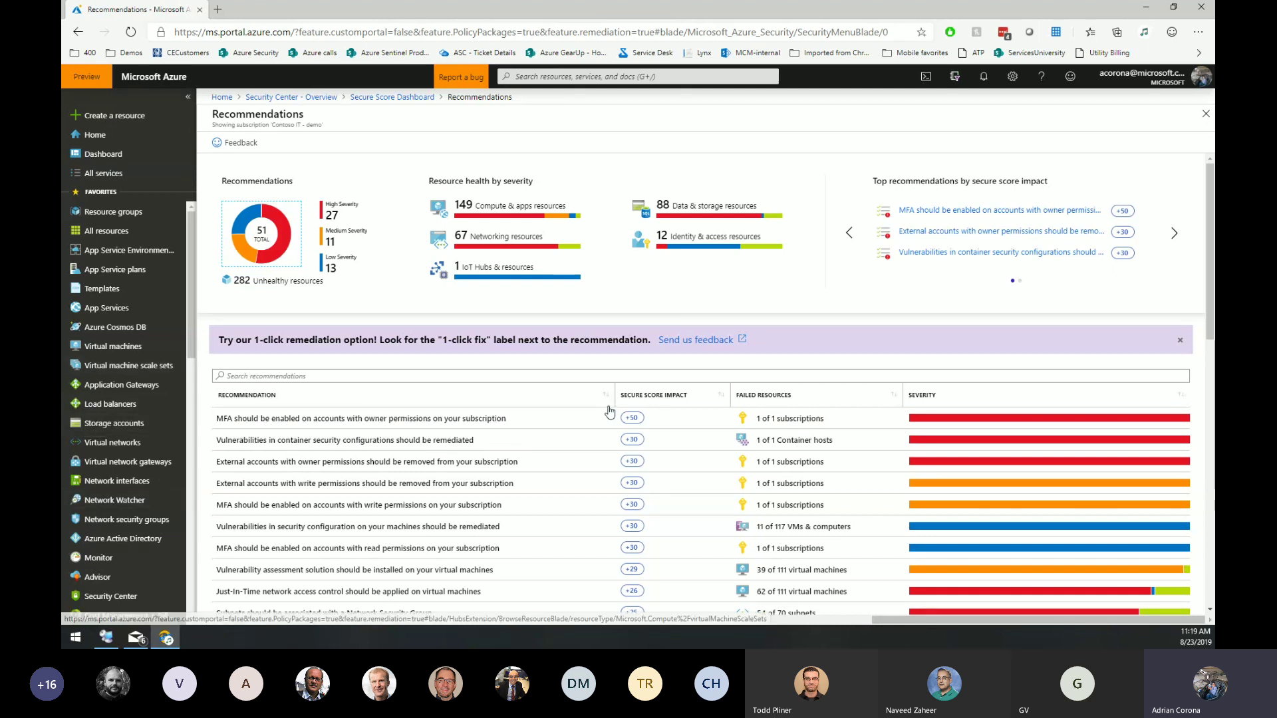
- Open the recommendation to enable MFA on accounts with owner permissions and review its remediation steps and affected resources
{"action": "left_click", "coordinate": [383, 420]}
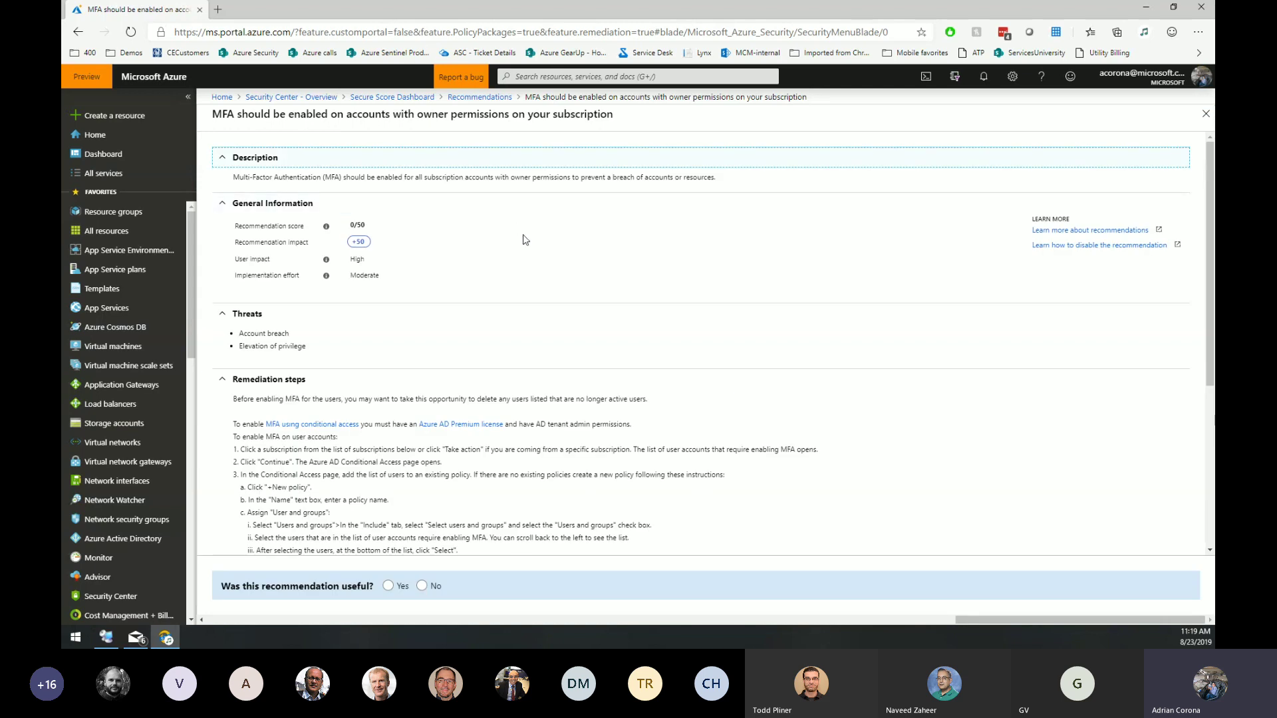
{"action": "scroll", "coordinate": [495, 379], "scroll_direction": "down", "scroll_amount": 4}
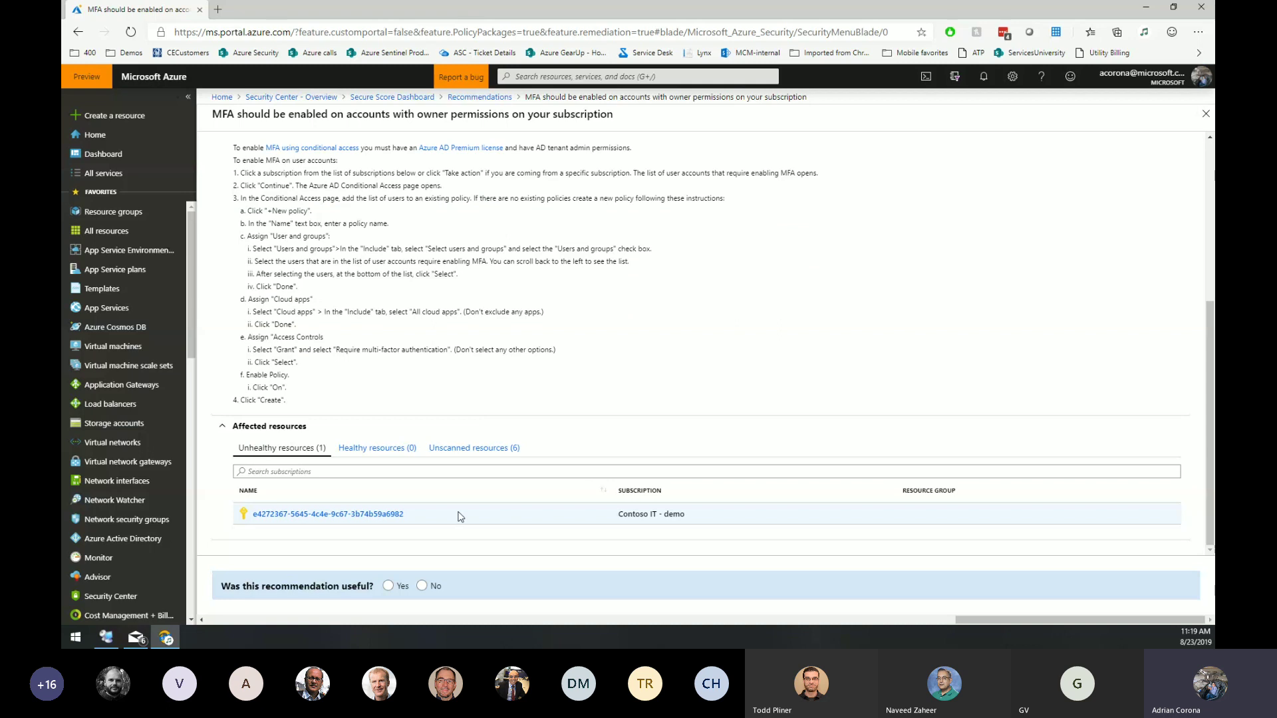
{"action": "left_click_drag", "start_coordinate": [454, 519], "coordinate": [234, 528]}
{"action": "left_click", "coordinate": [453, 514]}
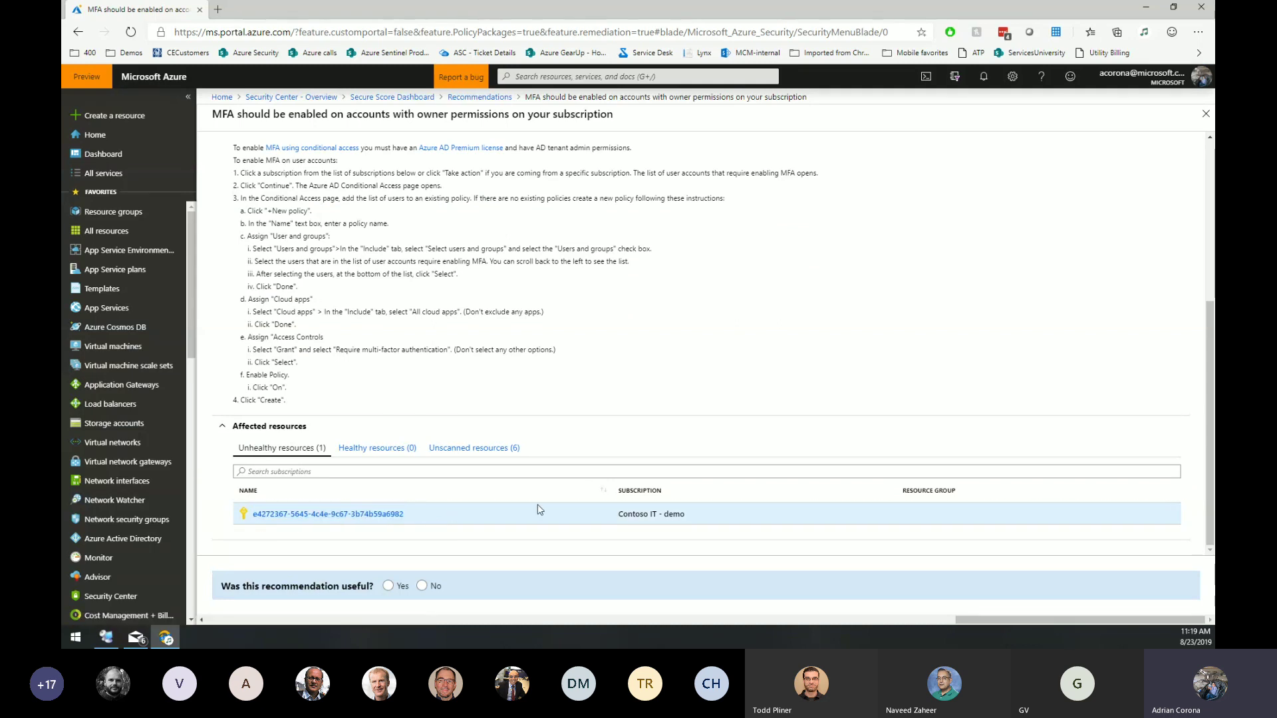
{"action": "scroll", "coordinate": [553, 503], "scroll_direction": "up", "scroll_amount": 5}
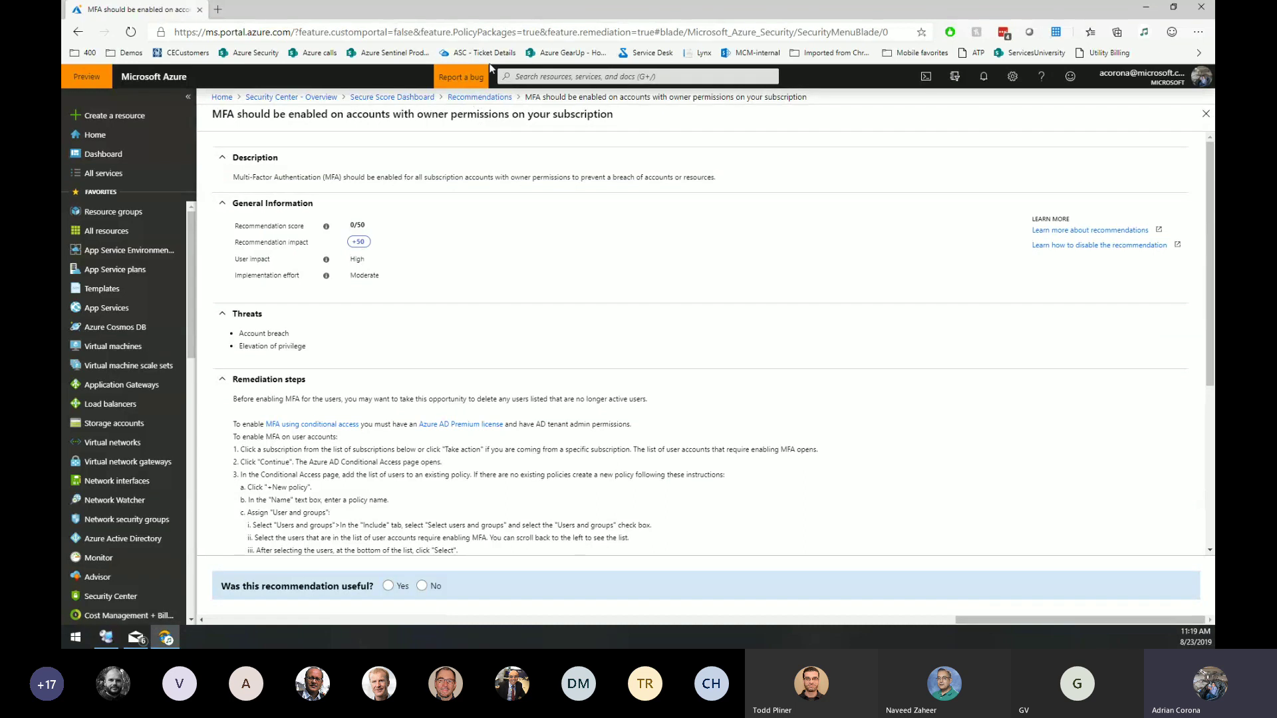
- Go back from the MFA recommendation to the Security Center overview and open the Regulatory Compliance dashboard to review it
{"action": "left_click", "coordinate": [396, 101]}
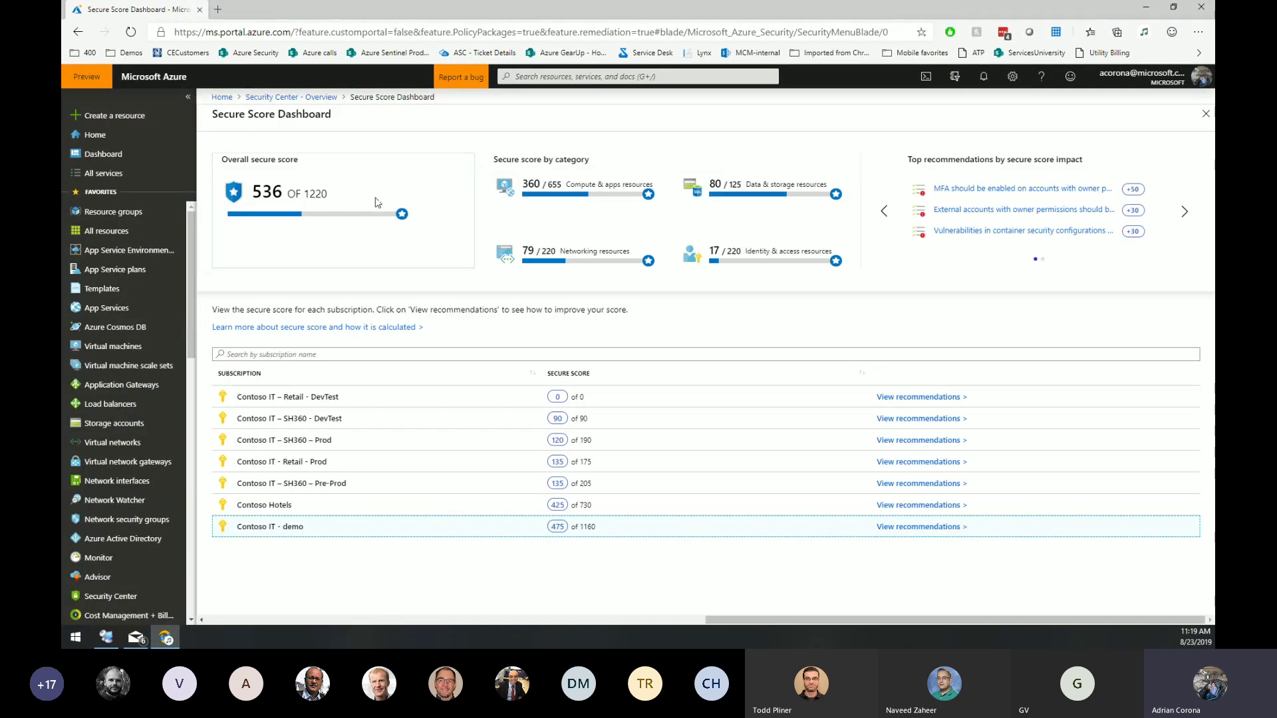
{"action": "left_click", "coordinate": [315, 100]}
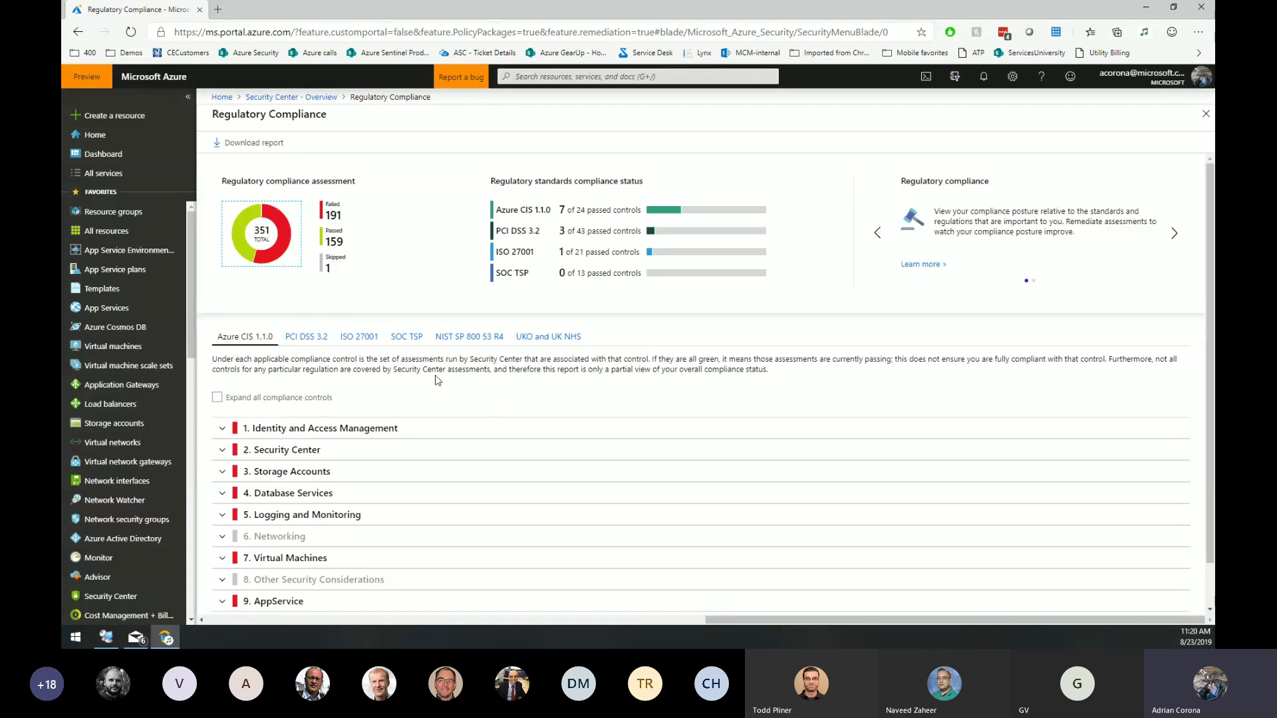
{"action": "scroll", "coordinate": [436, 380], "scroll_direction": "down", "scroll_amount": 1}
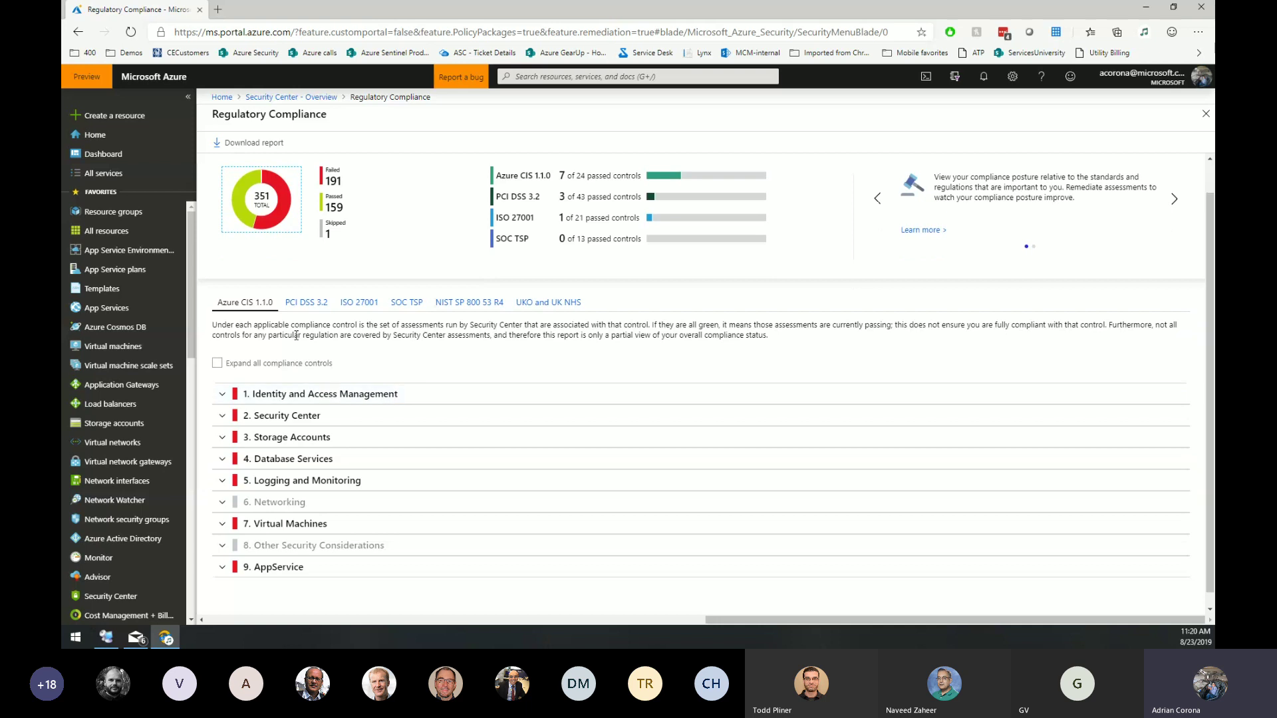
- Show the PCI DSS 3.2 standard and look through its list of compliance controls
{"action": "left_click", "coordinate": [306, 302]}
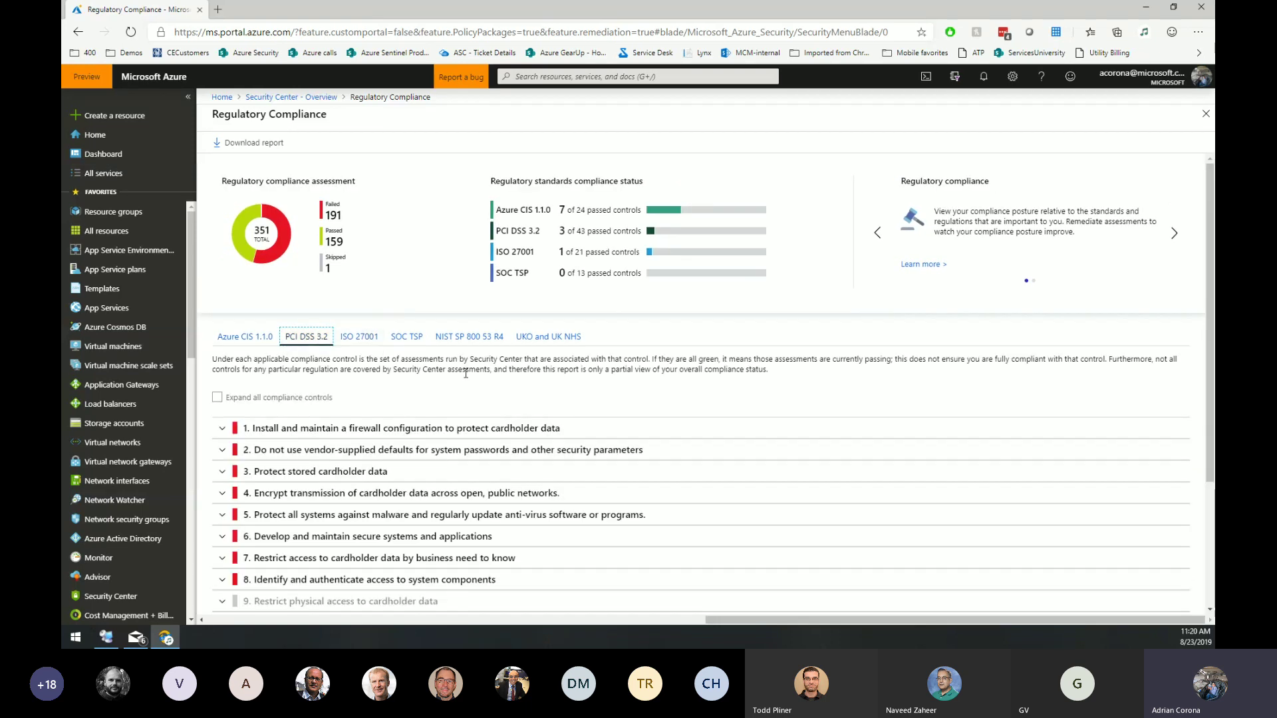
{"action": "scroll", "coordinate": [465, 374], "scroll_direction": "down", "scroll_amount": 3}
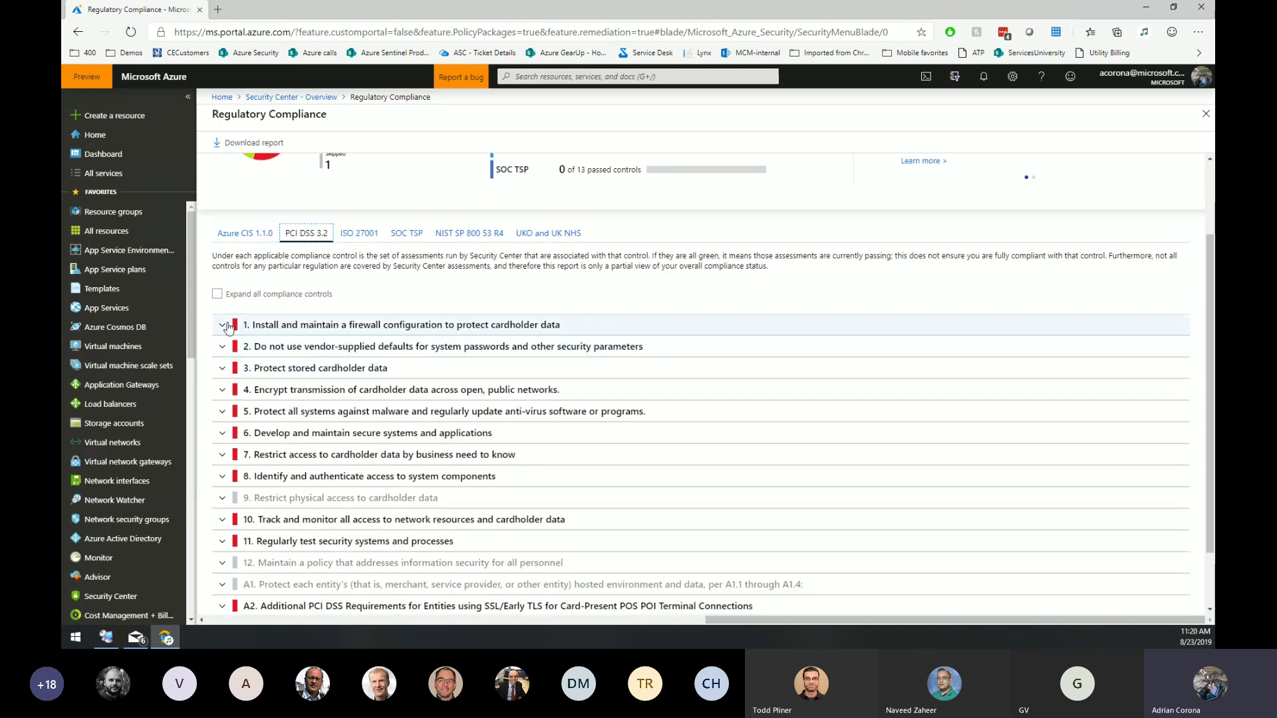
{"action": "scroll", "coordinate": [385, 334], "scroll_direction": "up", "scroll_amount": 1}
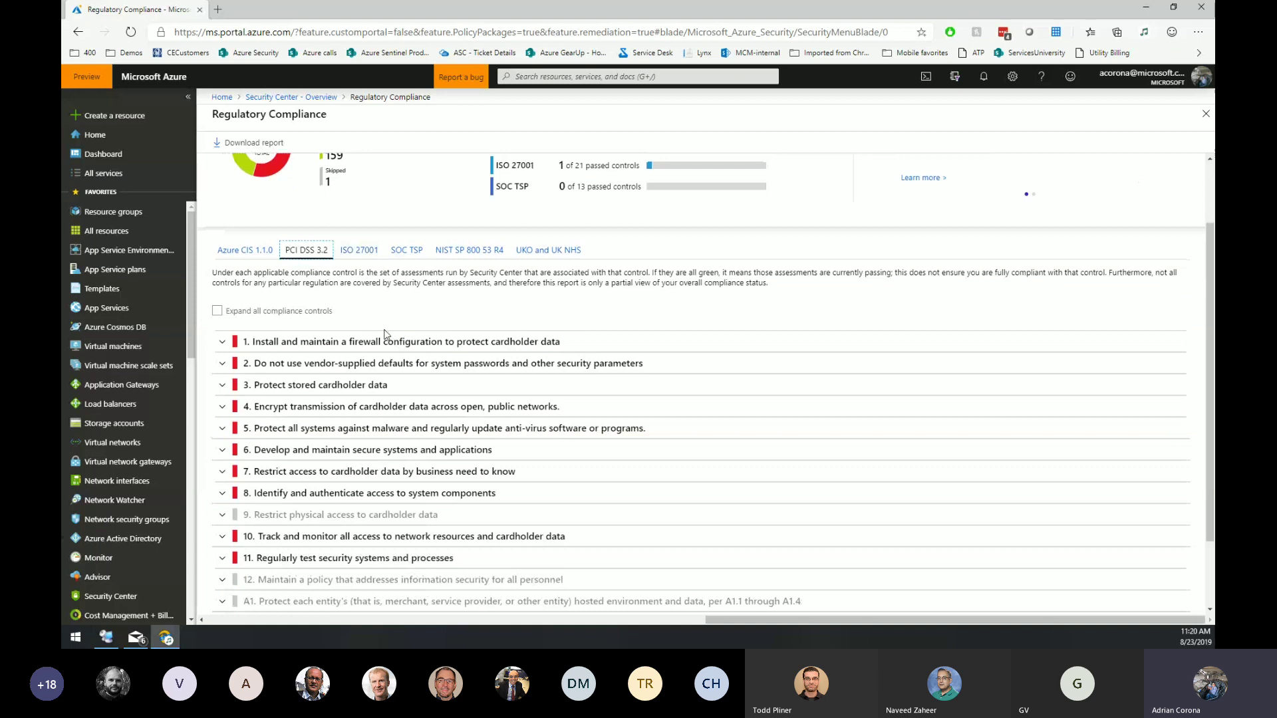
- Expand the PCI DSS firewall configuration control down to requirement 1.2.1 on inbound and outbound traffic and review its assessments
{"action": "left_click", "coordinate": [223, 343]}
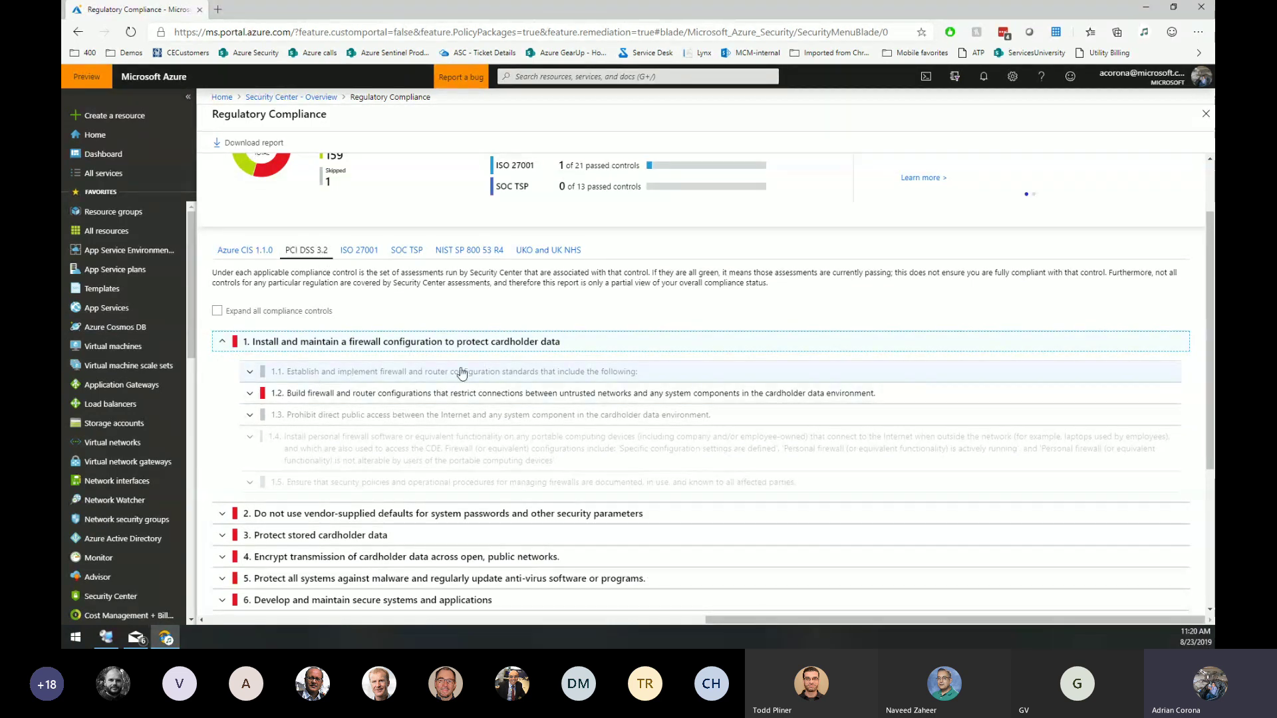
{"action": "left_click", "coordinate": [249, 398]}
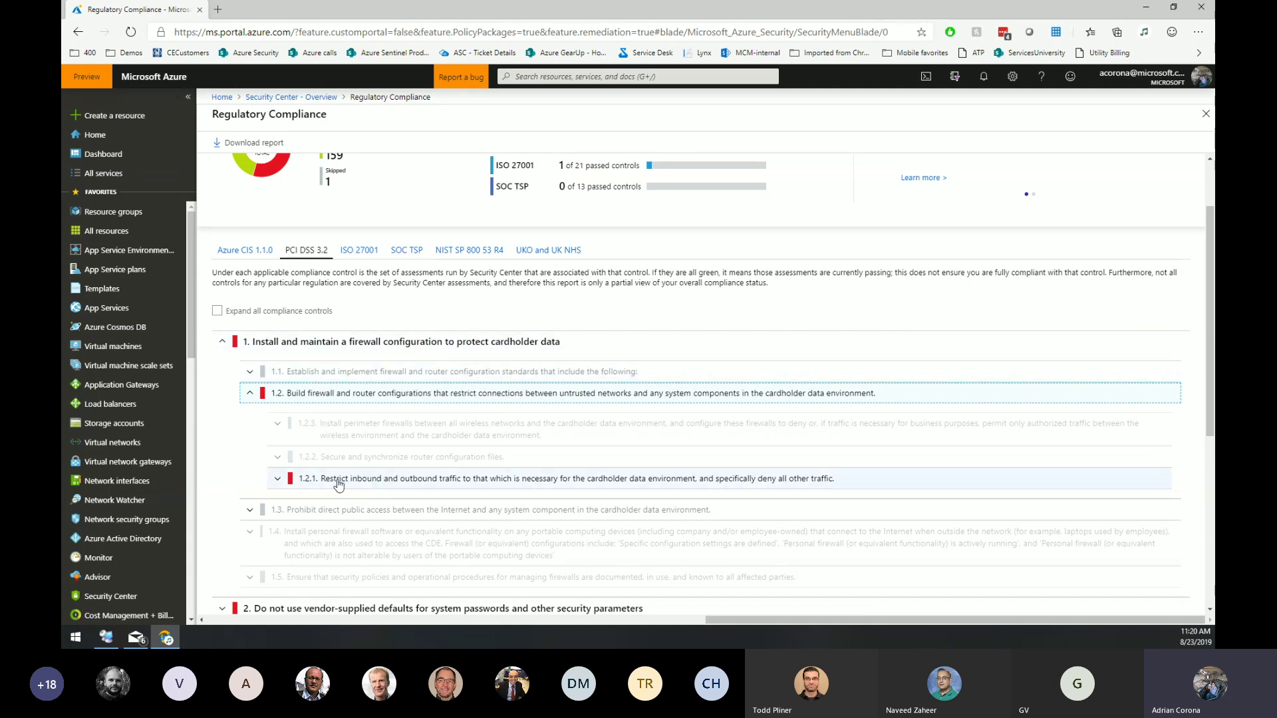
{"action": "left_click", "coordinate": [278, 480]}
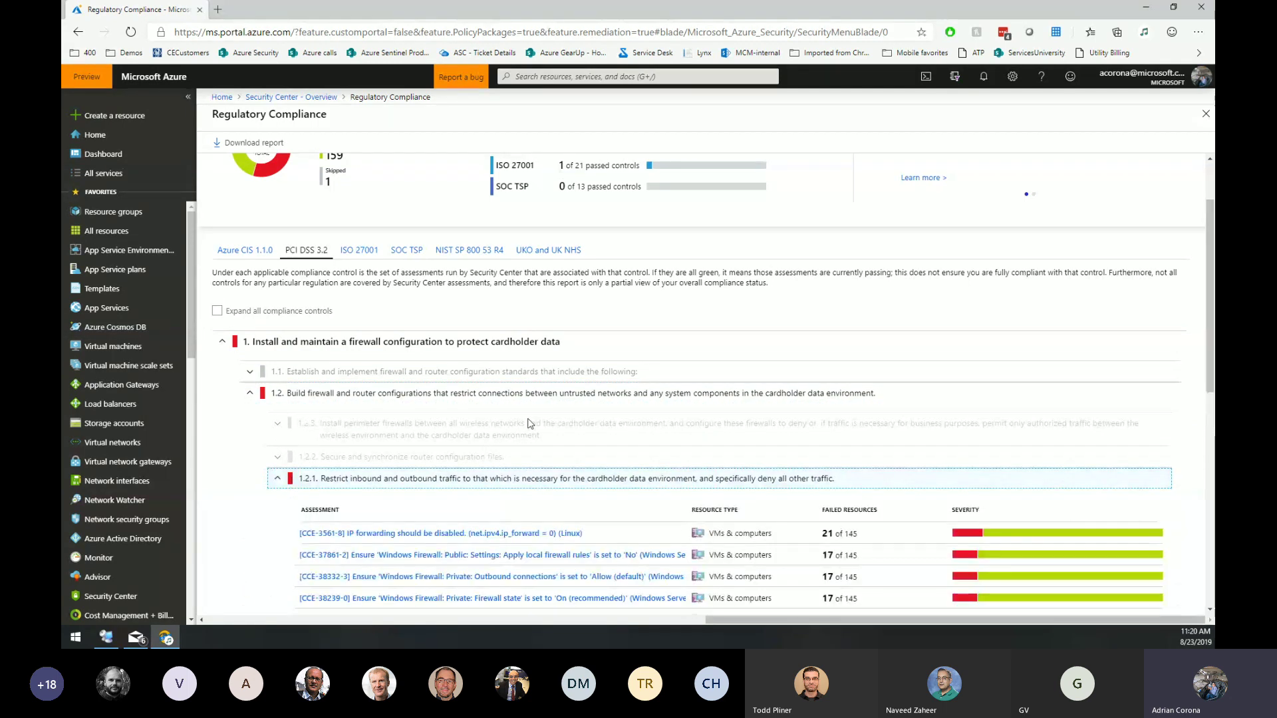
{"action": "scroll", "coordinate": [528, 415], "scroll_direction": "down", "scroll_amount": 2}
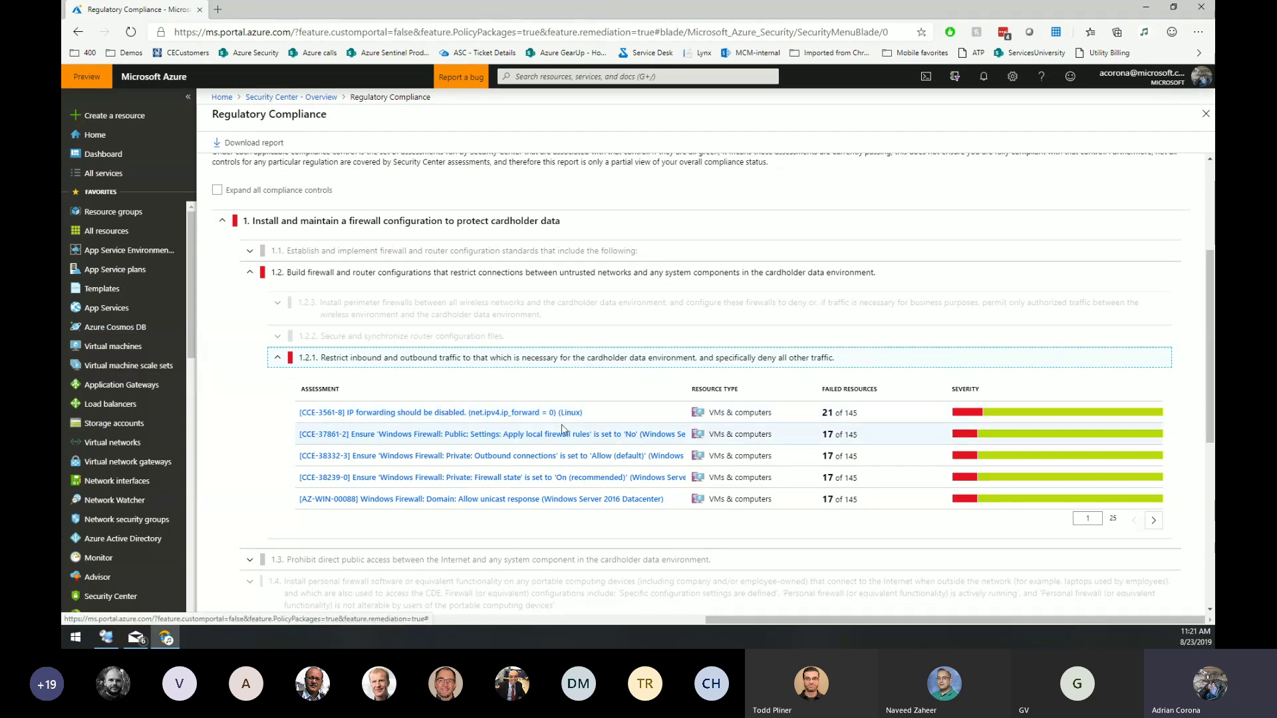
- Open the Linux assessment "IP forwarding should be disabled" under requirement 1.2.1 and view its affected machines
{"action": "triple_click", "coordinate": [852, 414]}
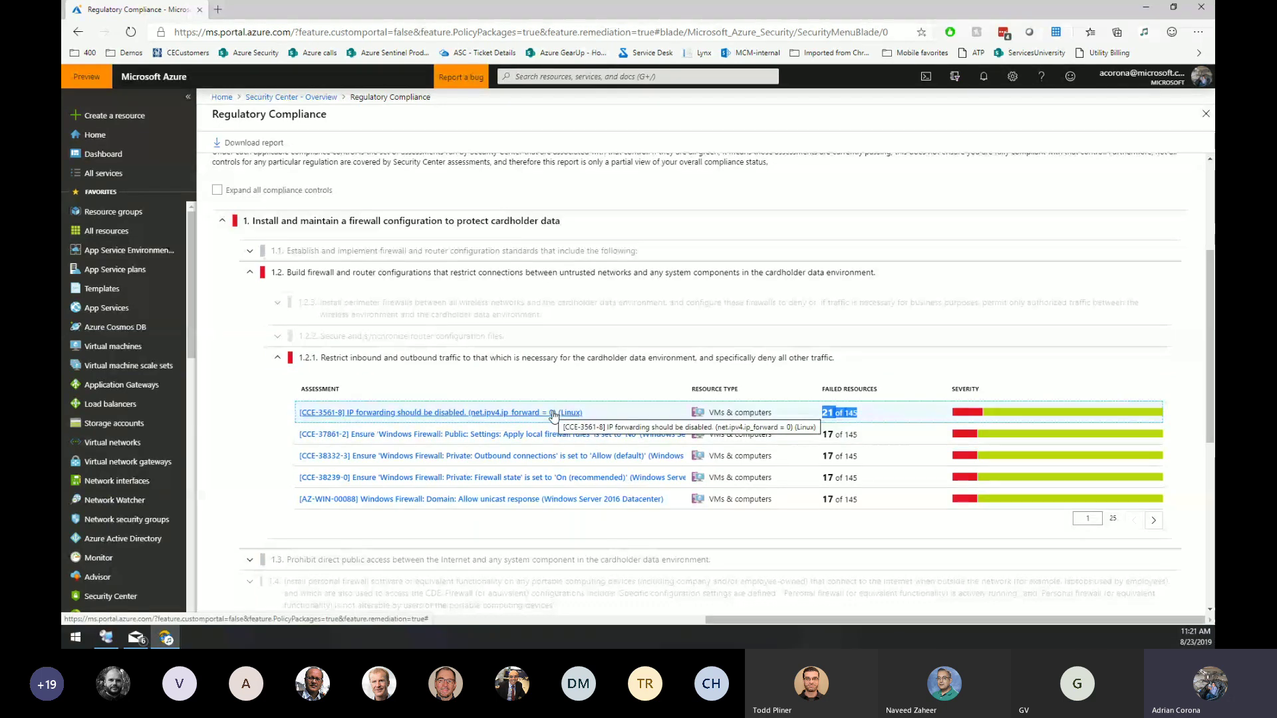
{"action": "left_click", "coordinate": [553, 414]}
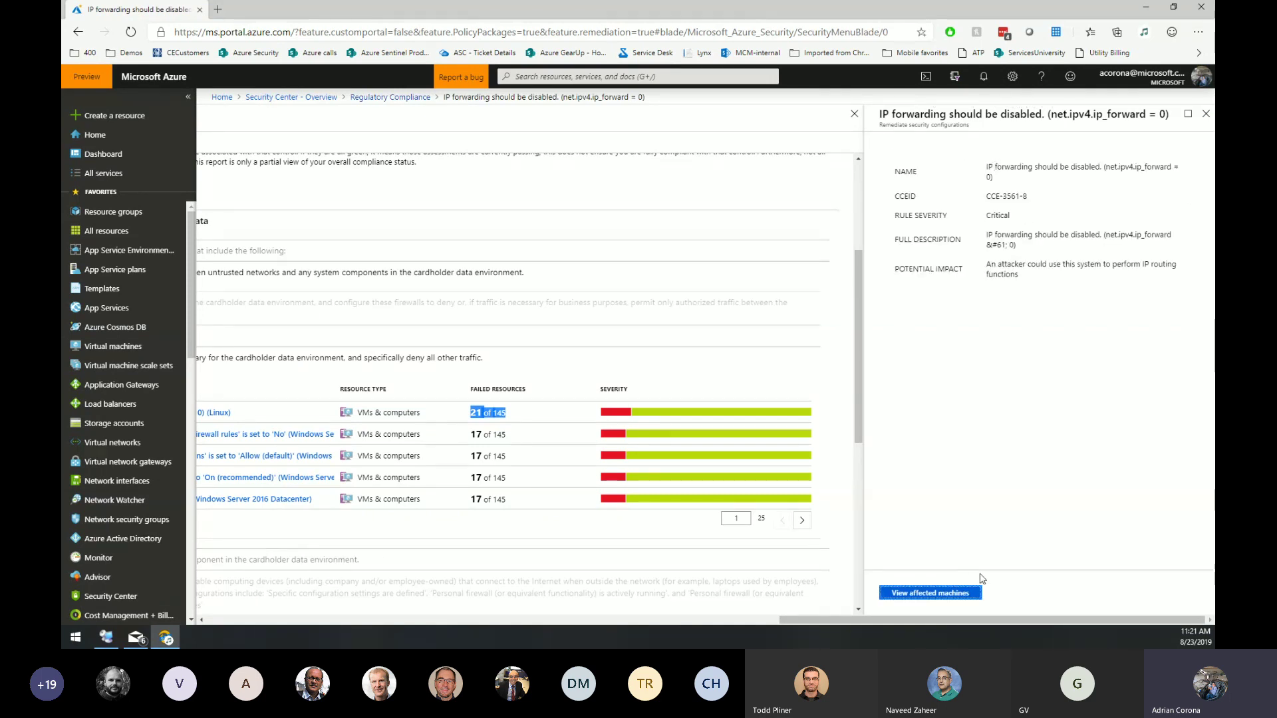
{"action": "left_click", "coordinate": [949, 594]}
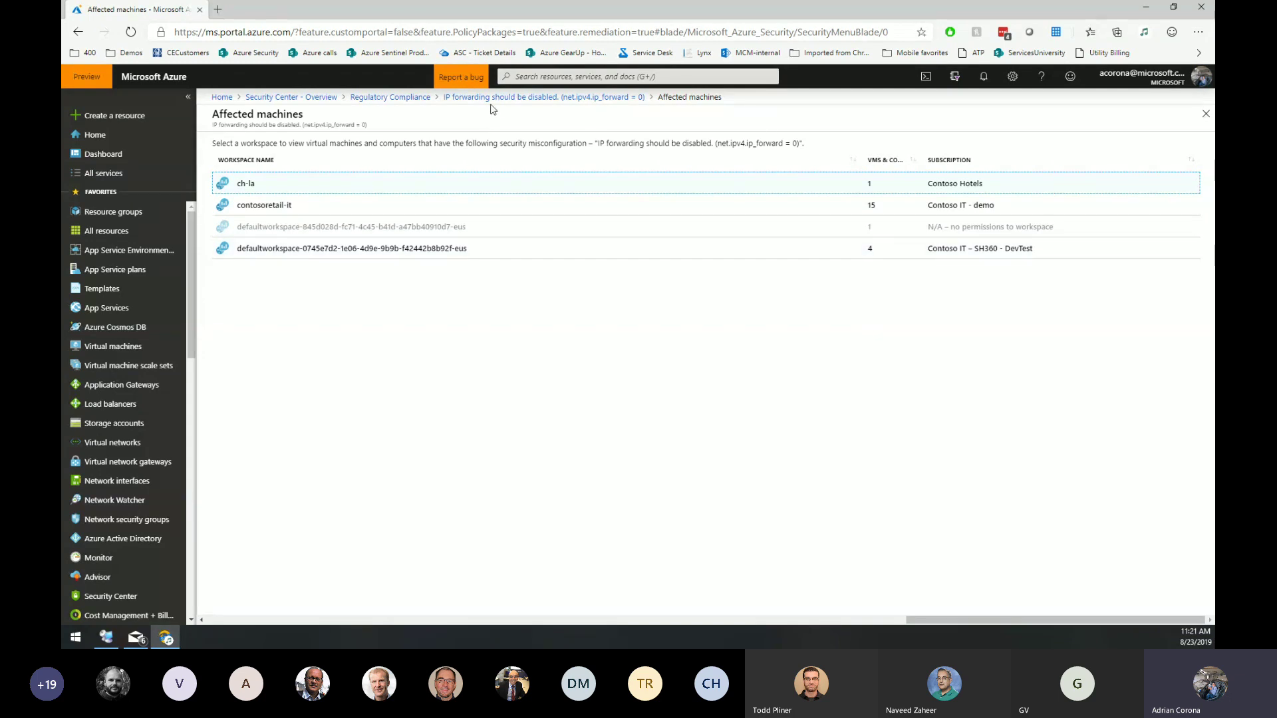
- Return to Regulatory Compliance and collapse the first PCI DSS control on firewall configuration
{"action": "left_click", "coordinate": [381, 98]}
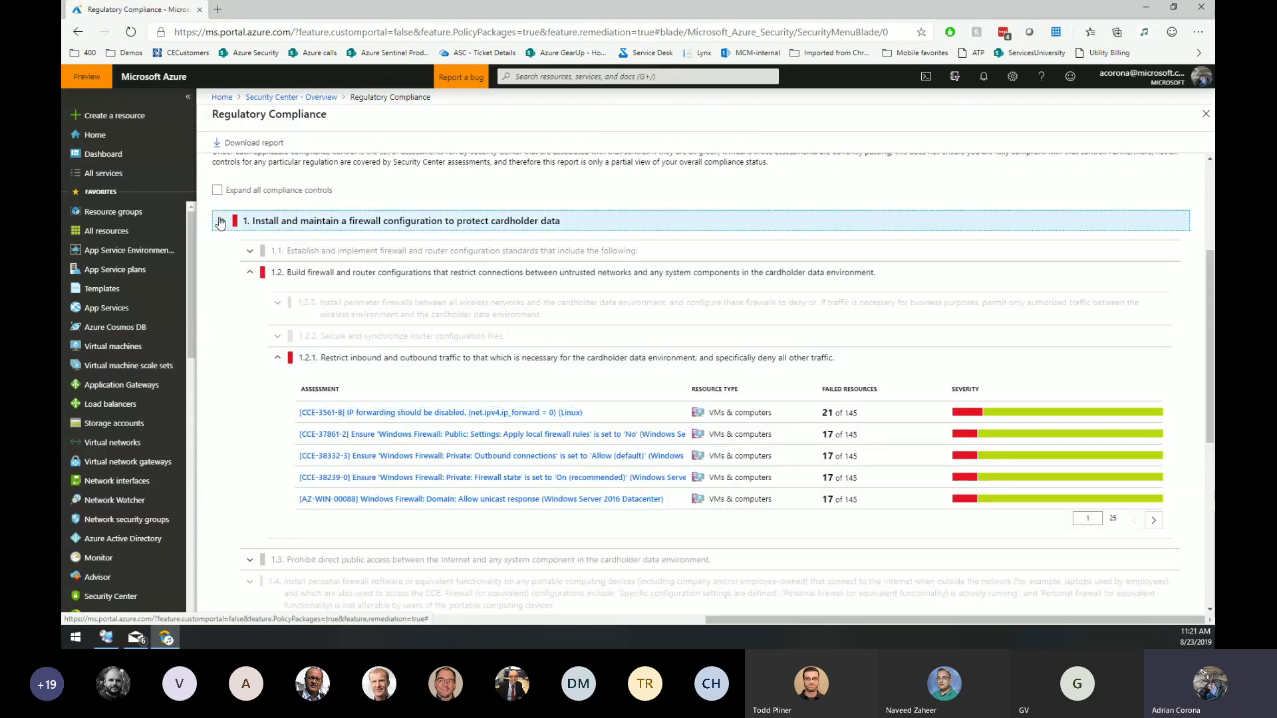
{"action": "left_click", "coordinate": [410, 226]}
{"action": "scroll", "coordinate": [355, 375], "scroll_direction": "up", "scroll_amount": 3}
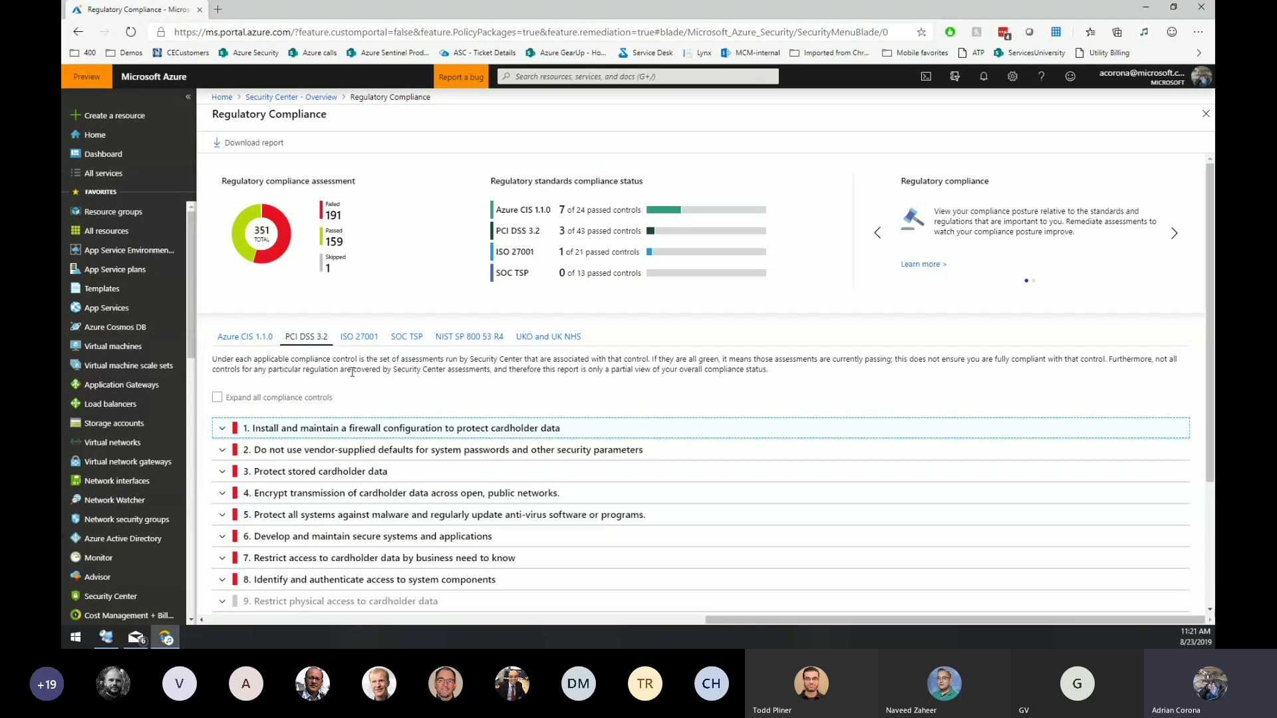
- Return to the Security Center overview and open the security policy page to view the management groups and subscriptions
{"action": "left_click", "coordinate": [282, 100]}
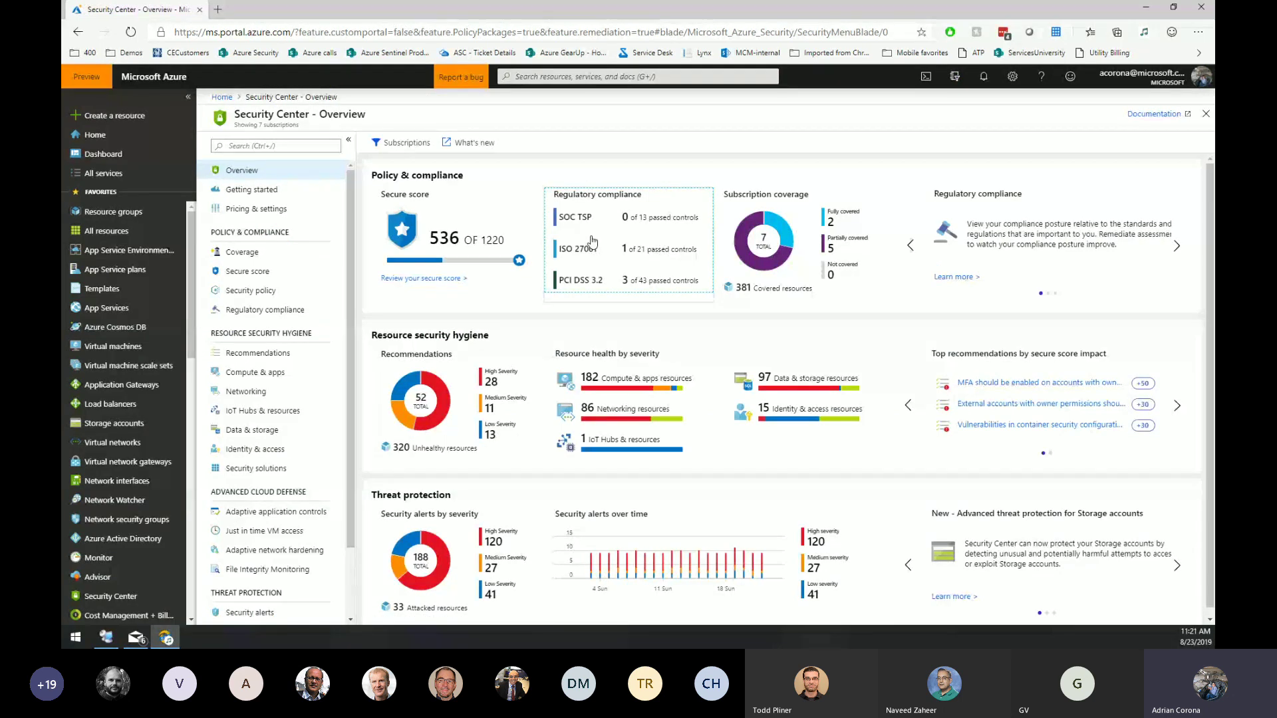
{"action": "left_click", "coordinate": [593, 241]}
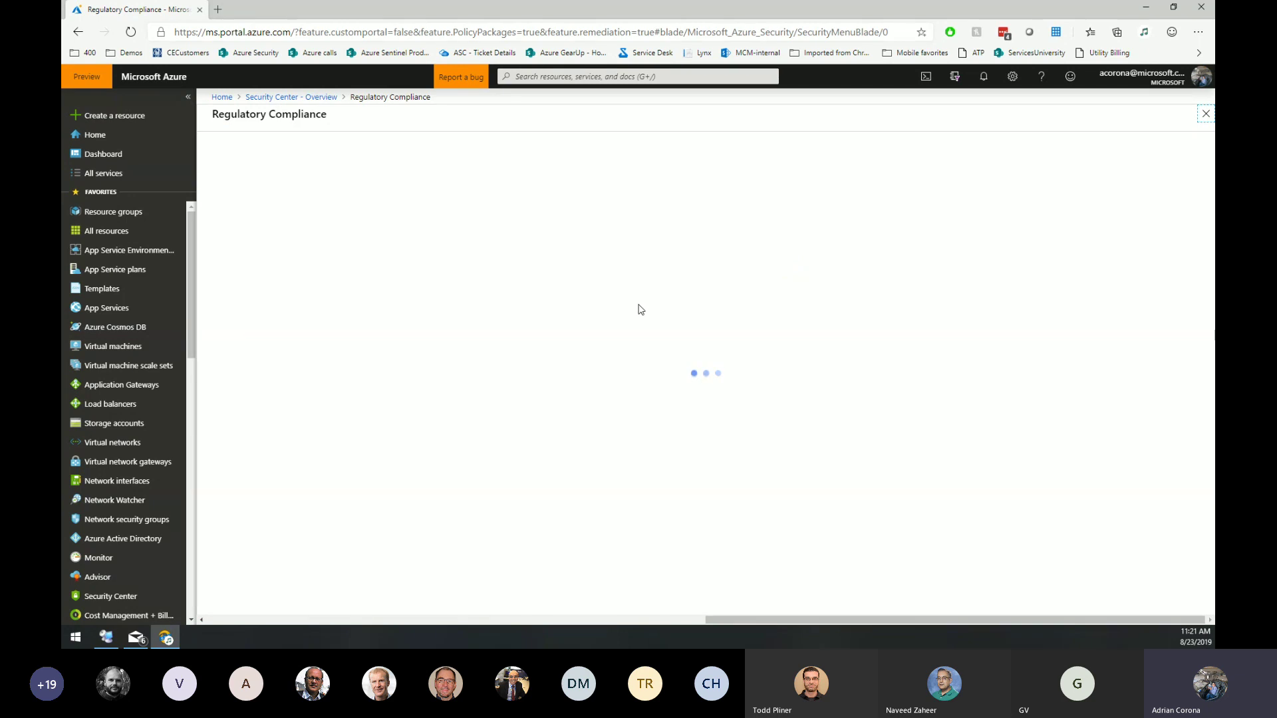
{"action": "left_click", "coordinate": [276, 102]}
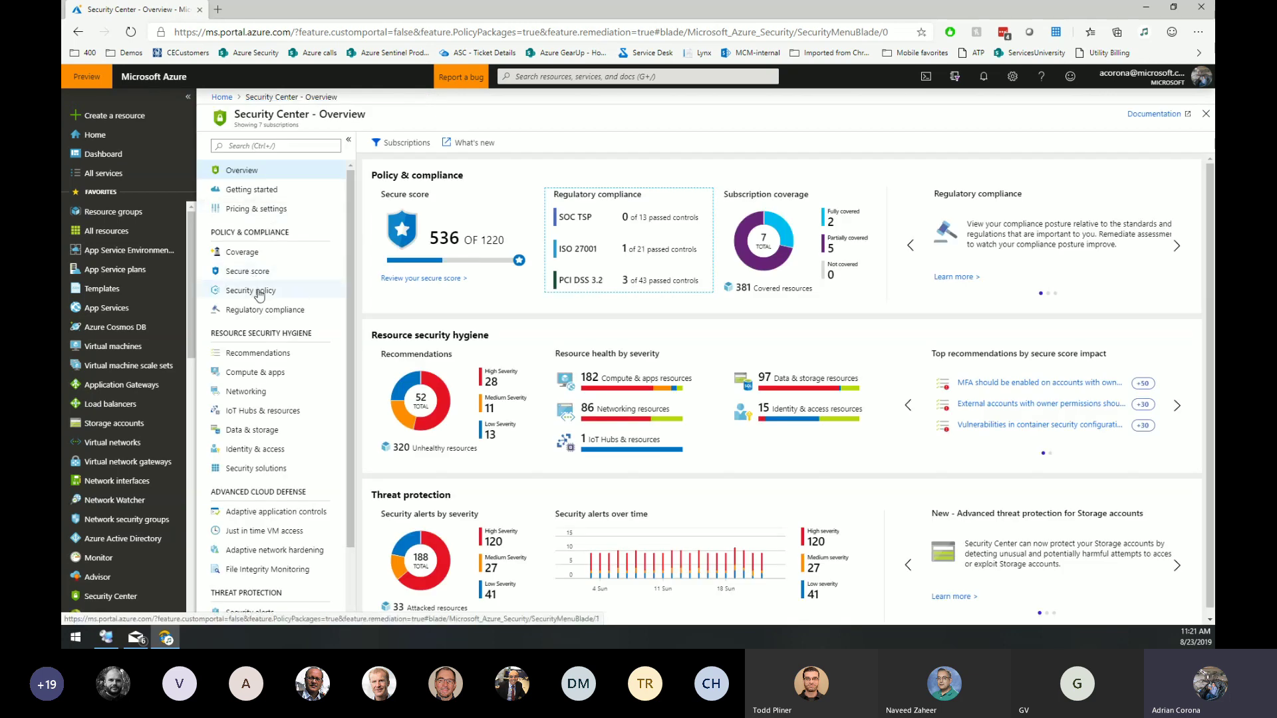
{"action": "left_click", "coordinate": [259, 293]}
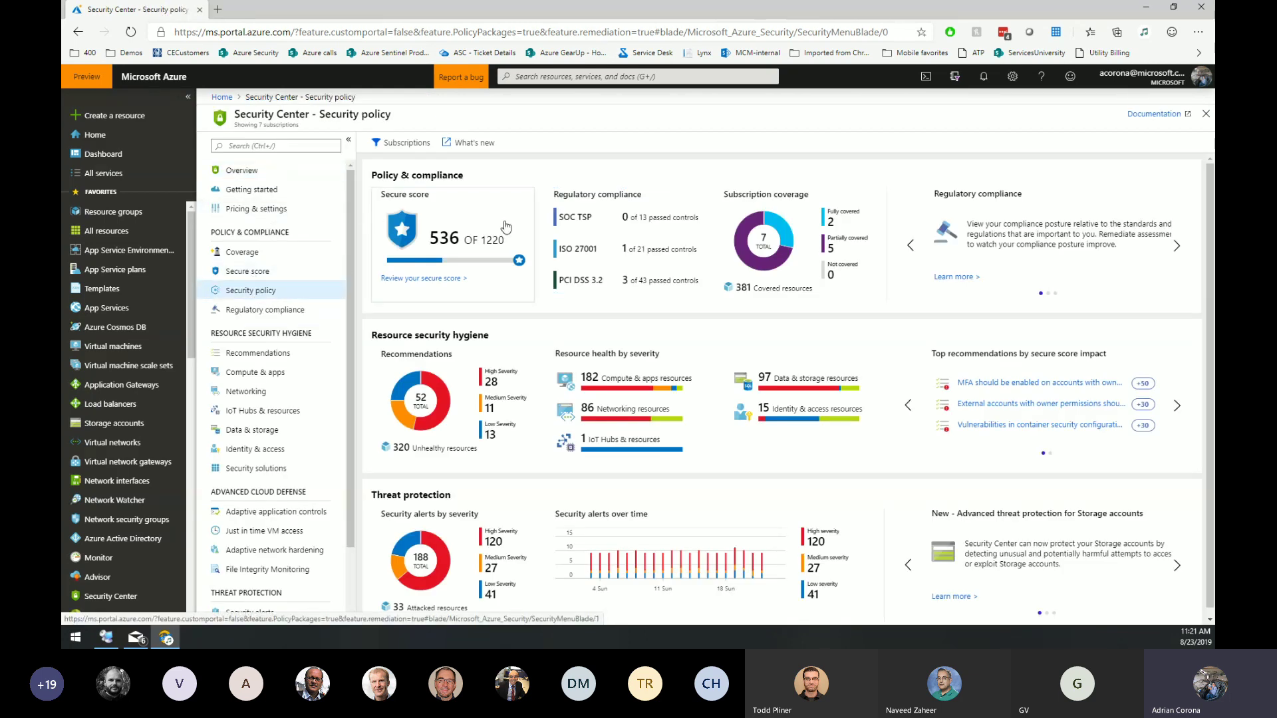
{"action": "left_click", "coordinate": [253, 293]}
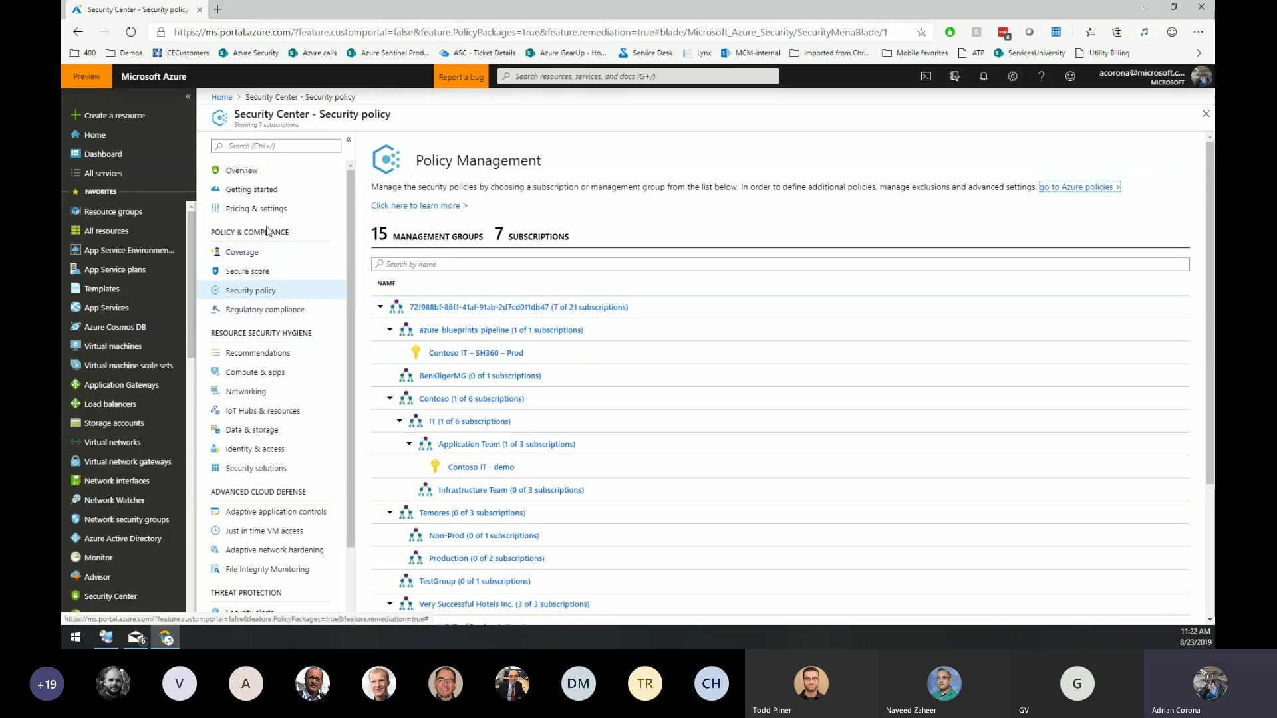
- Go back to the overview and open the compute and apps resources to review their recommendations
{"action": "left_click", "coordinate": [251, 171]}
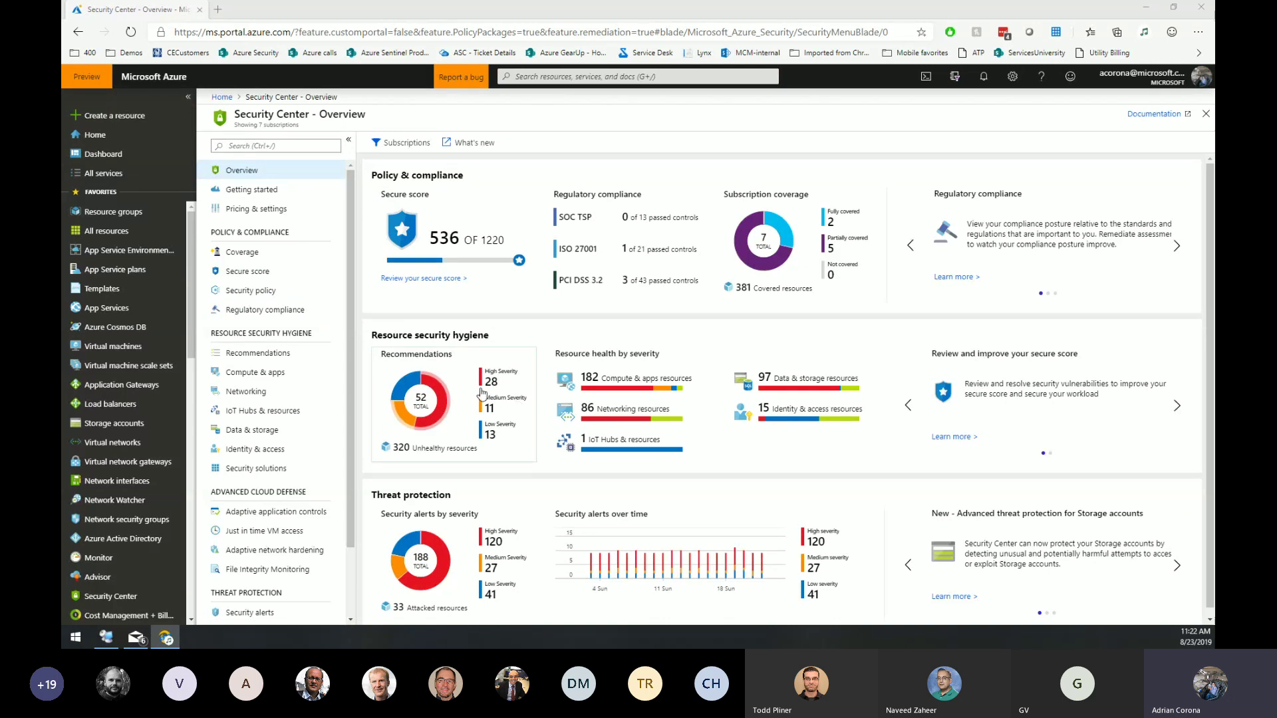
{"action": "mouse_move", "coordinate": [448, 395]}
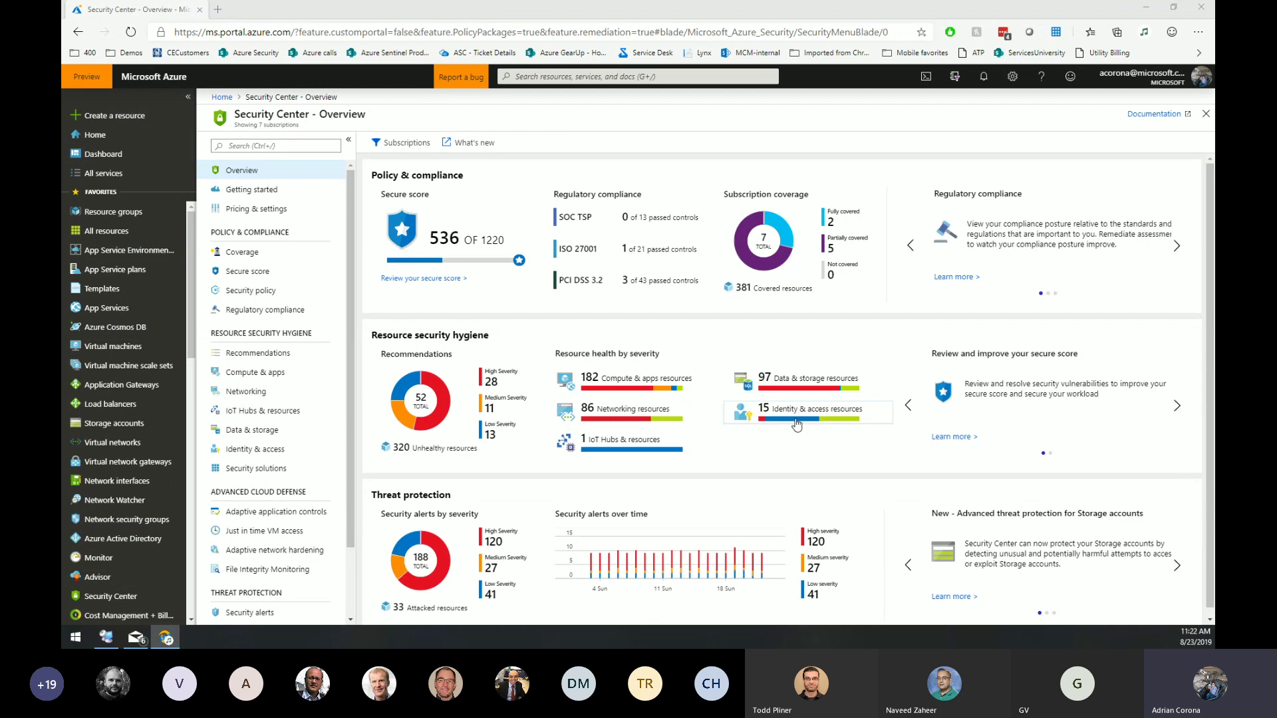
{"action": "left_click", "coordinate": [573, 387]}
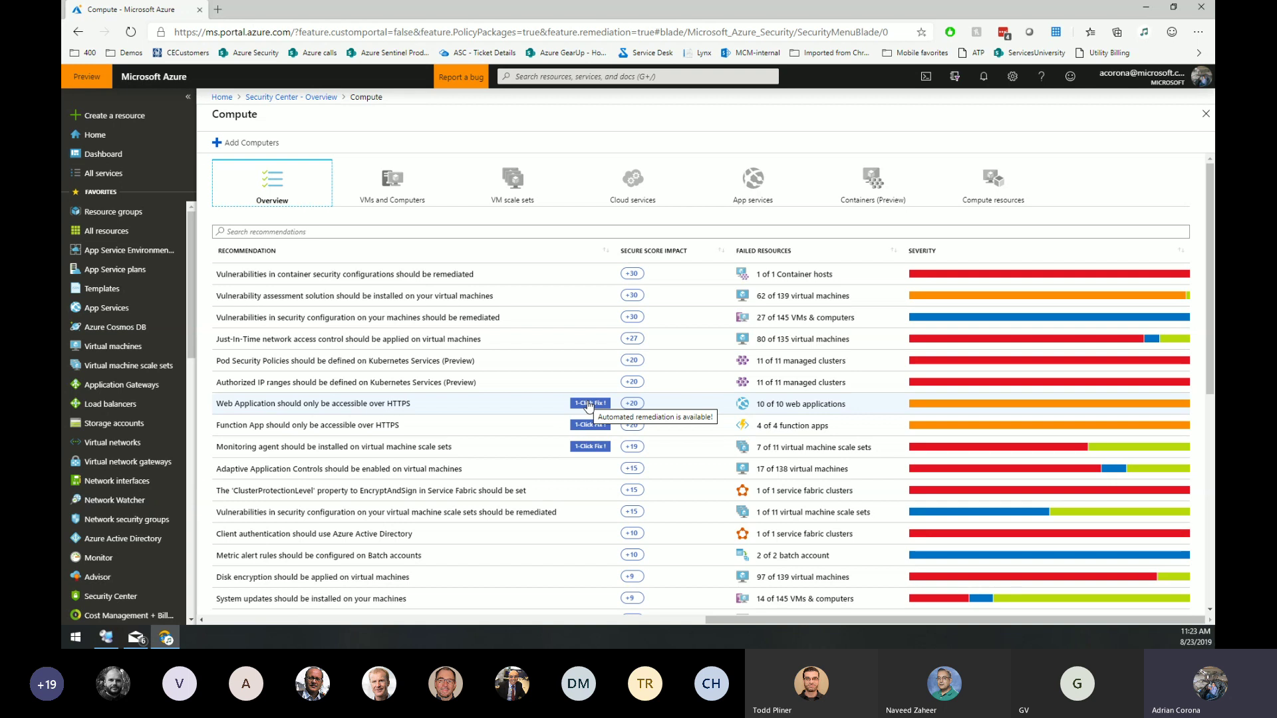
- Among the app services, open CH--ContosoWebApp-AppSvc-2263yx4nmq-Pri and review its recommendations and passed assessments
{"action": "left_click", "coordinate": [750, 199]}
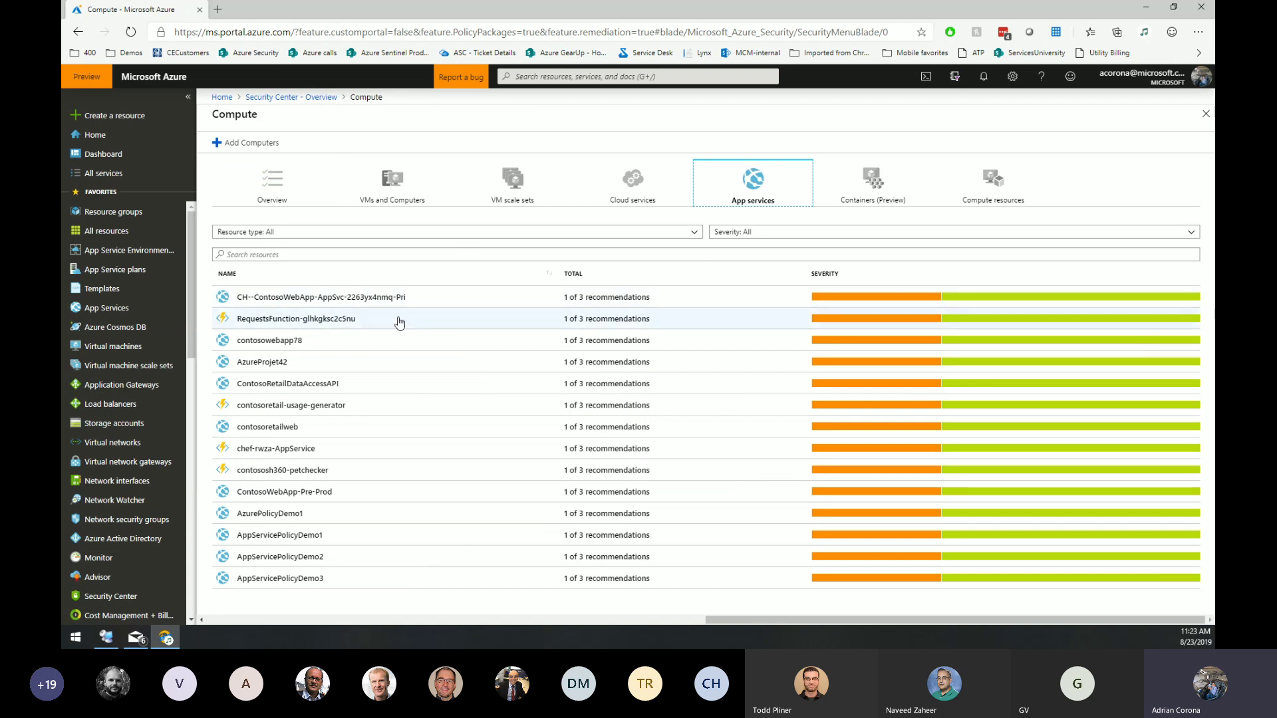
{"action": "left_click", "coordinate": [357, 296]}
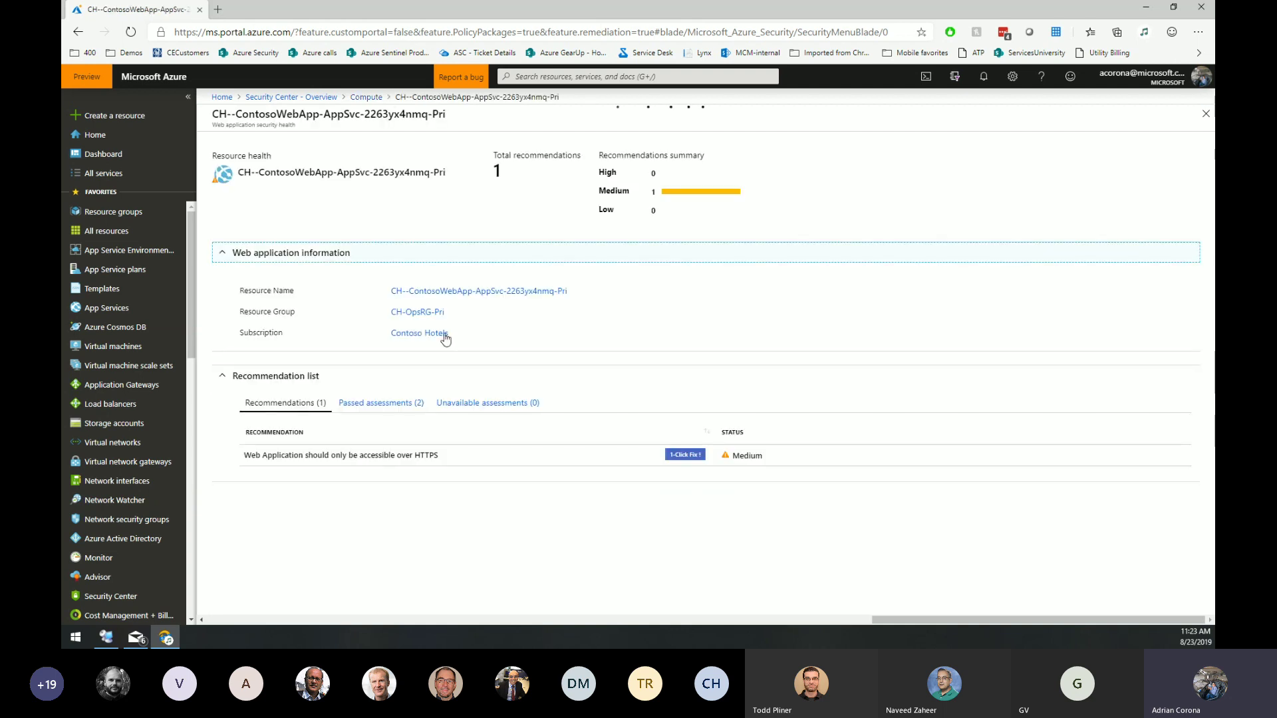
{"action": "left_click", "coordinate": [376, 404]}
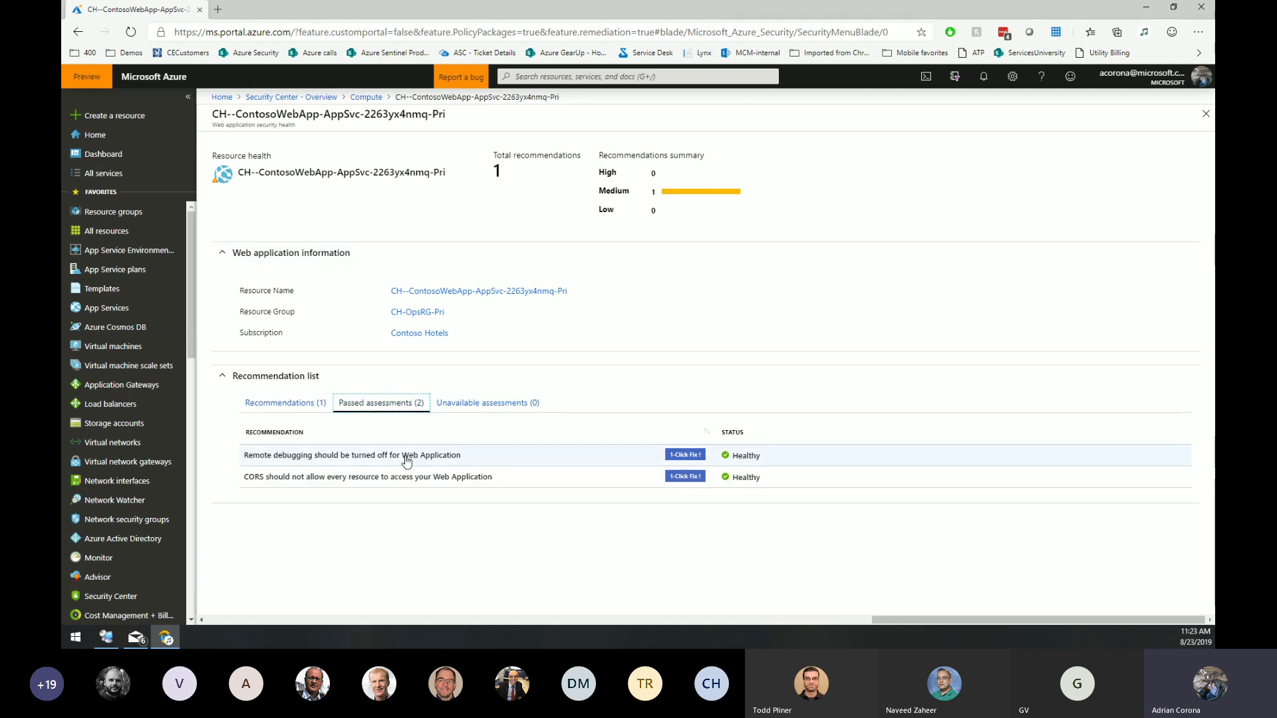
{"action": "left_click", "coordinate": [498, 481]}
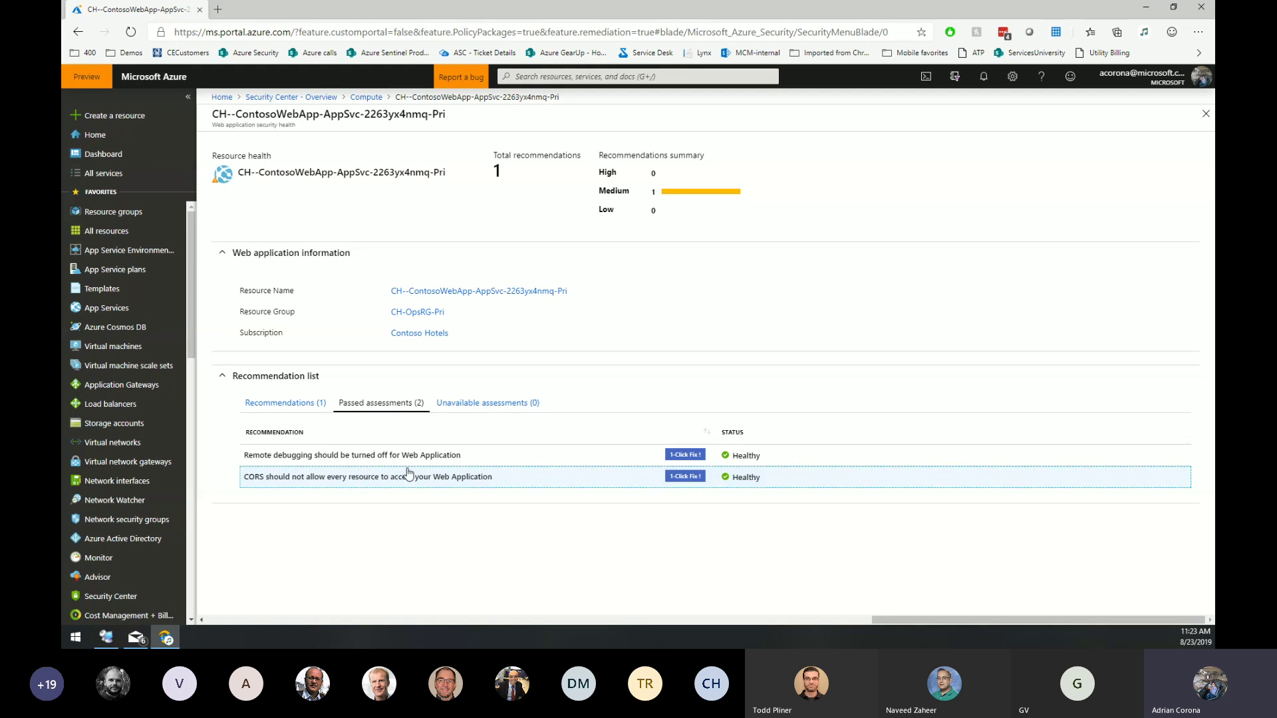
{"action": "left_click", "coordinate": [408, 473]}
{"action": "left_click", "coordinate": [426, 99]}
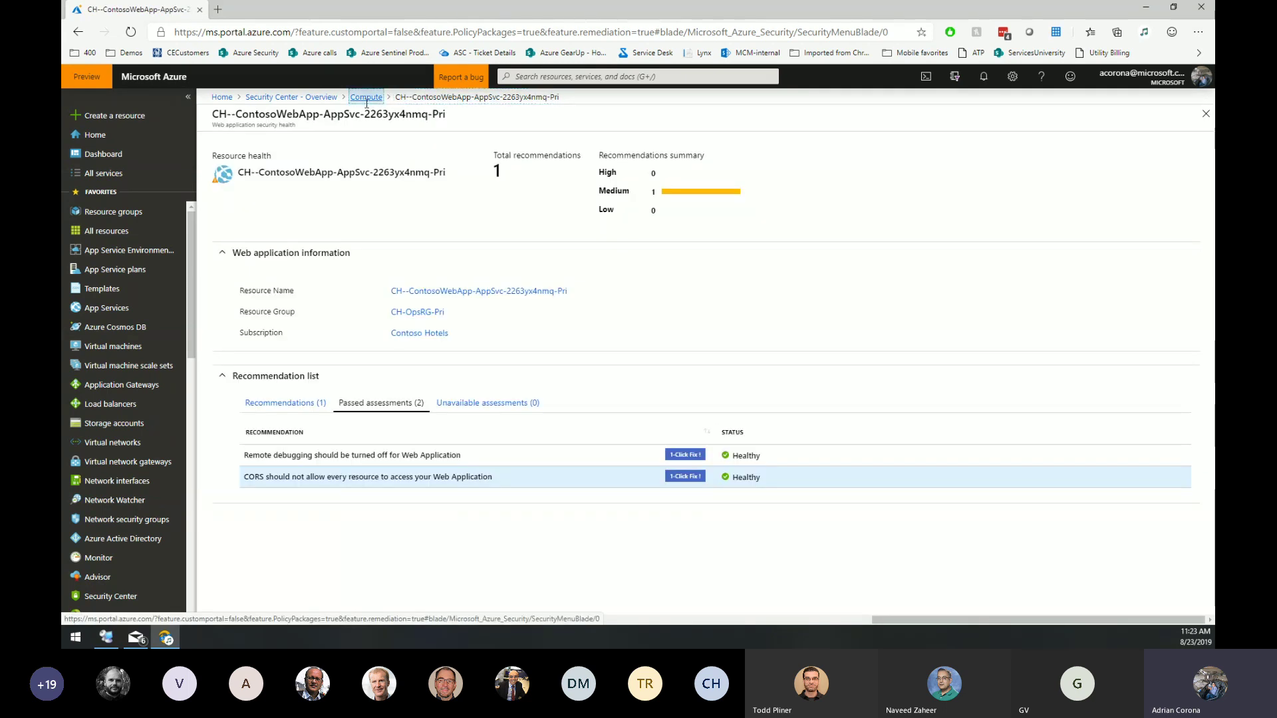
- Go back to Compute, list the containers, and review the recommendations for the contosoretail2 Kubernetes service
{"action": "left_click", "coordinate": [365, 99]}
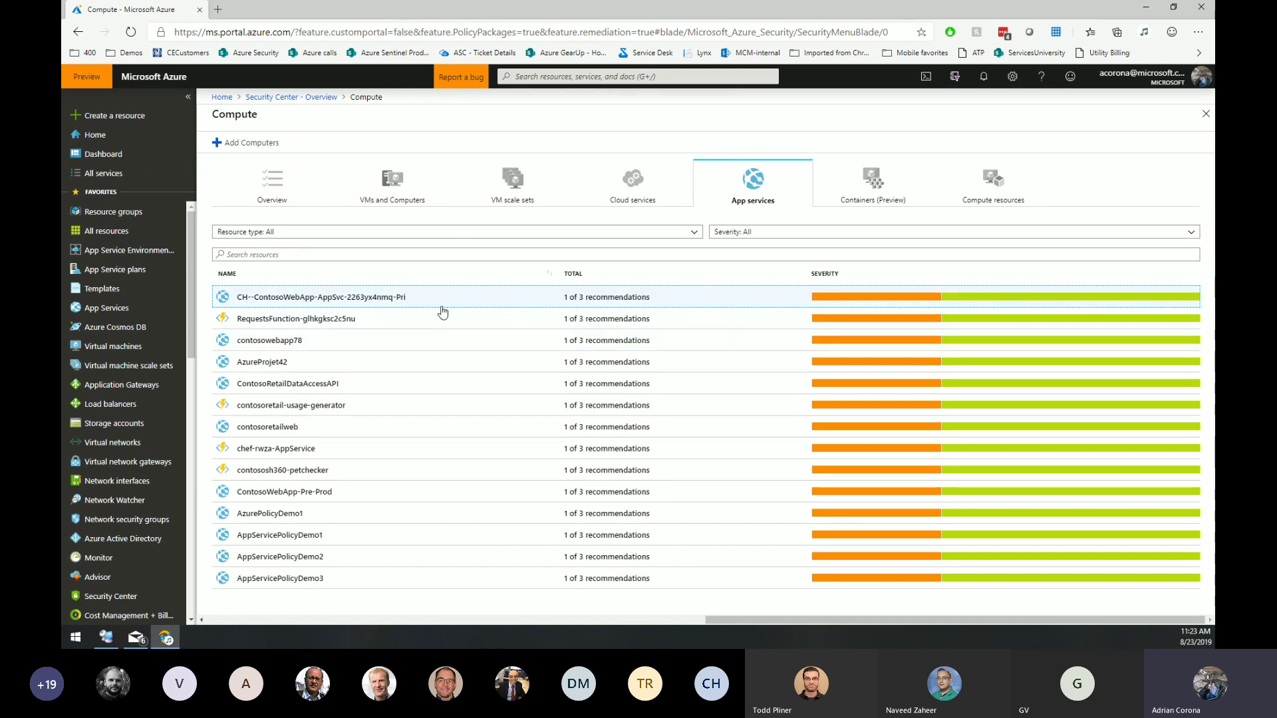
{"action": "left_click", "coordinate": [867, 188]}
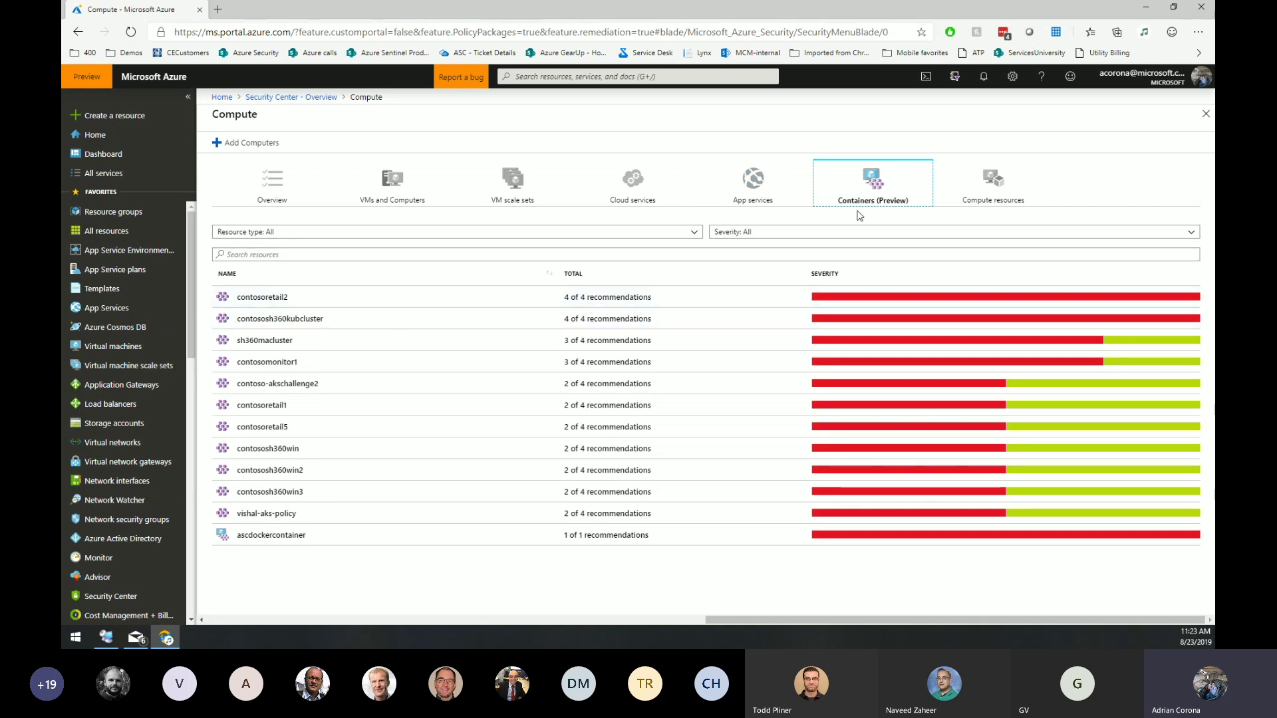
{"action": "left_click", "coordinate": [310, 304]}
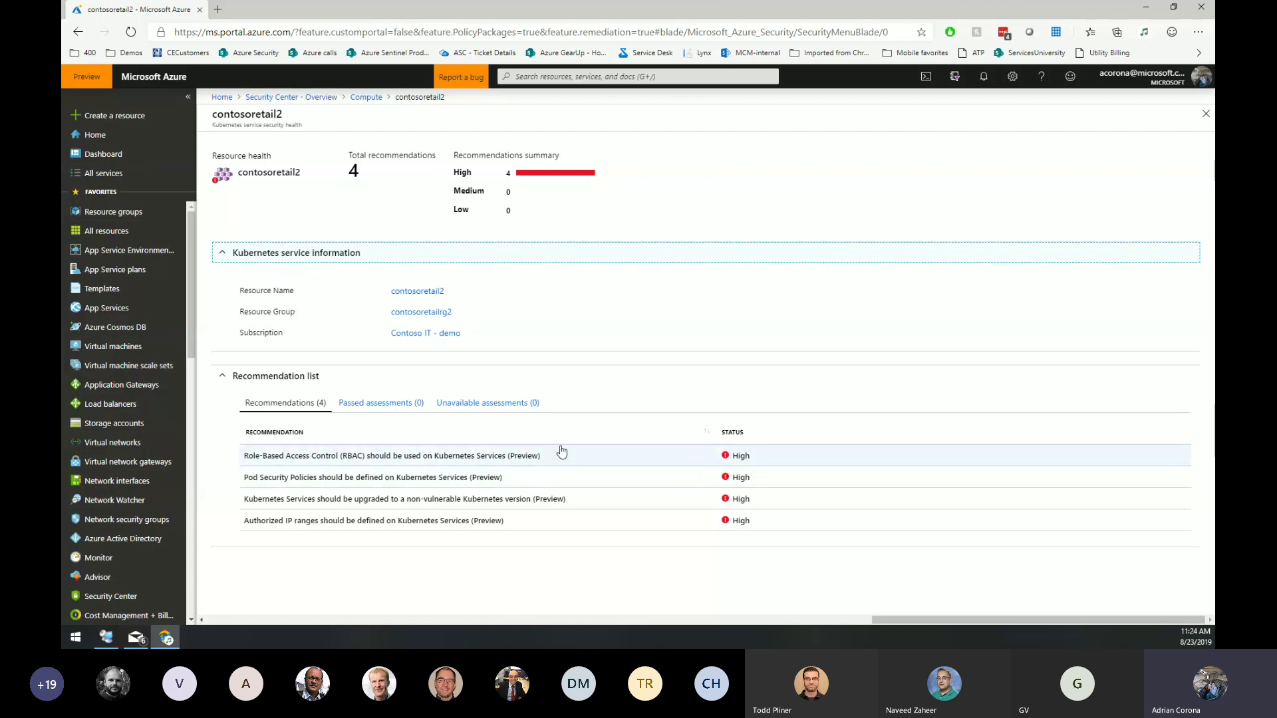
{"action": "left_click", "coordinate": [364, 100]}
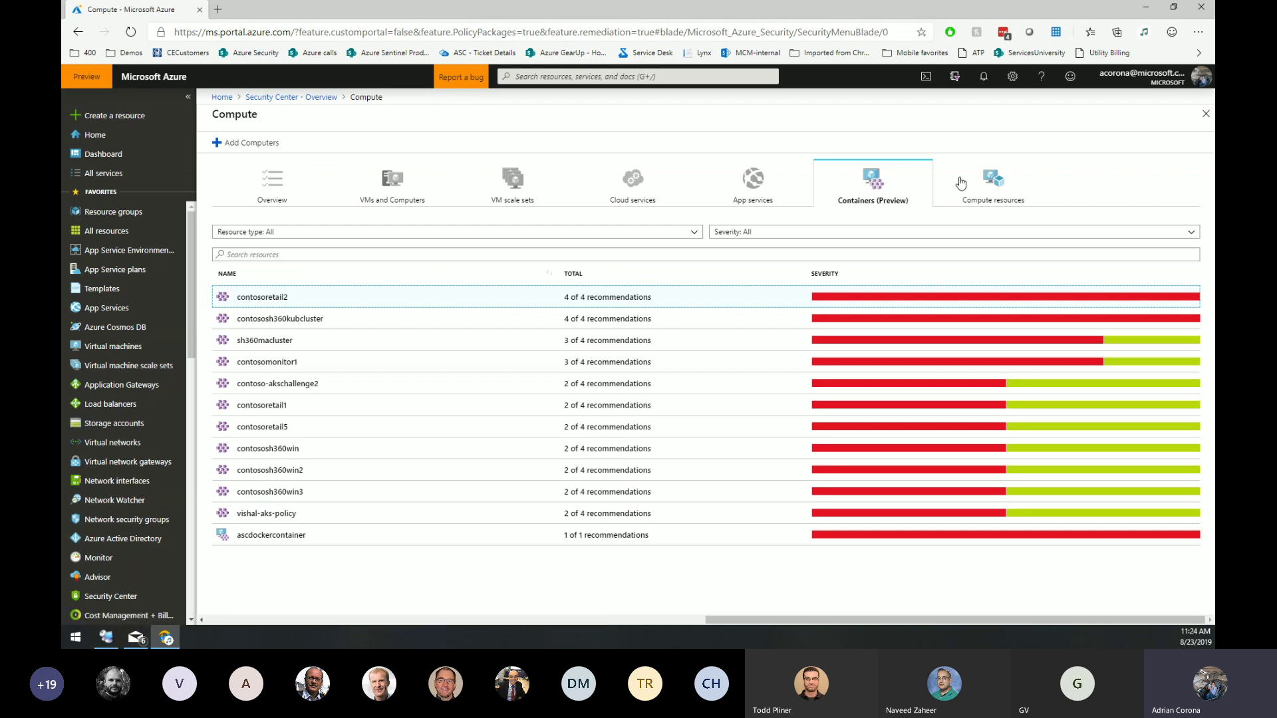
- Return to the Security Center overview and open IoT Hubs & resources to view the list of IoT resources
{"action": "left_click", "coordinate": [322, 101]}
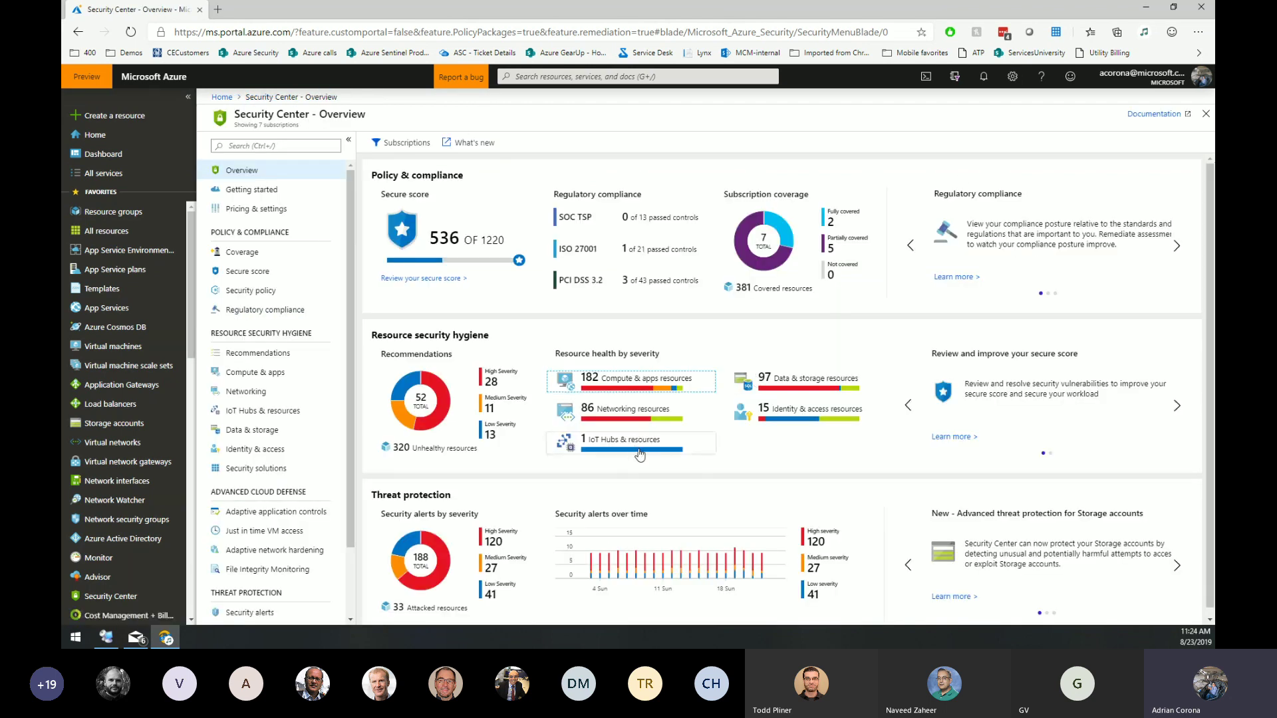
{"action": "left_click", "coordinate": [639, 454]}
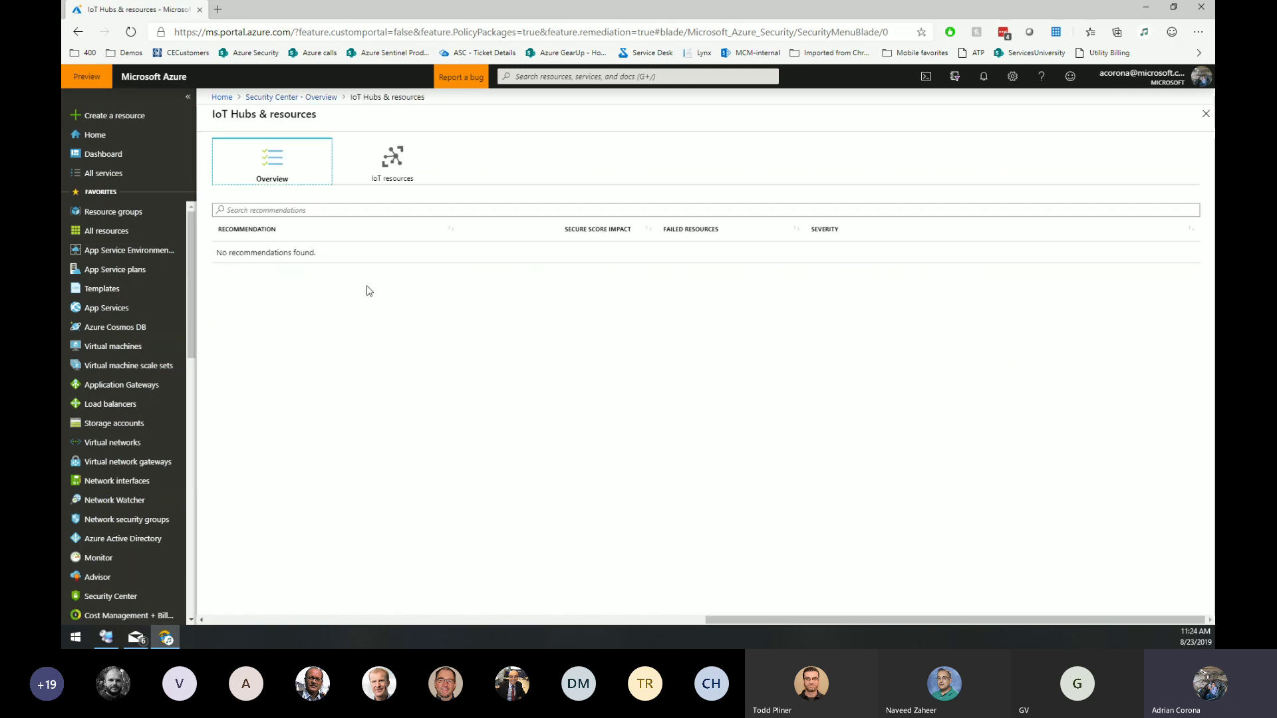
{"action": "left_click", "coordinate": [391, 163]}
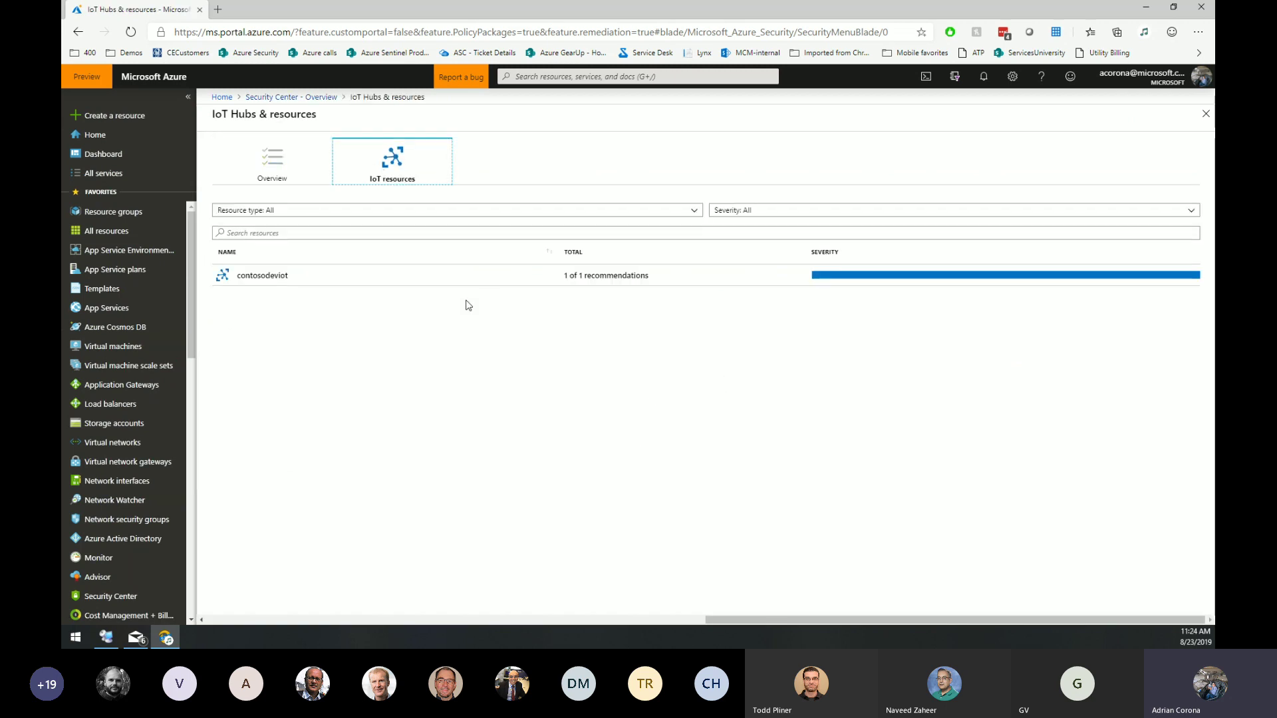
- Open the security health of the contosodeviot hub, then return to the Security Center overview and open the networking resources
{"action": "left_click", "coordinate": [286, 278]}
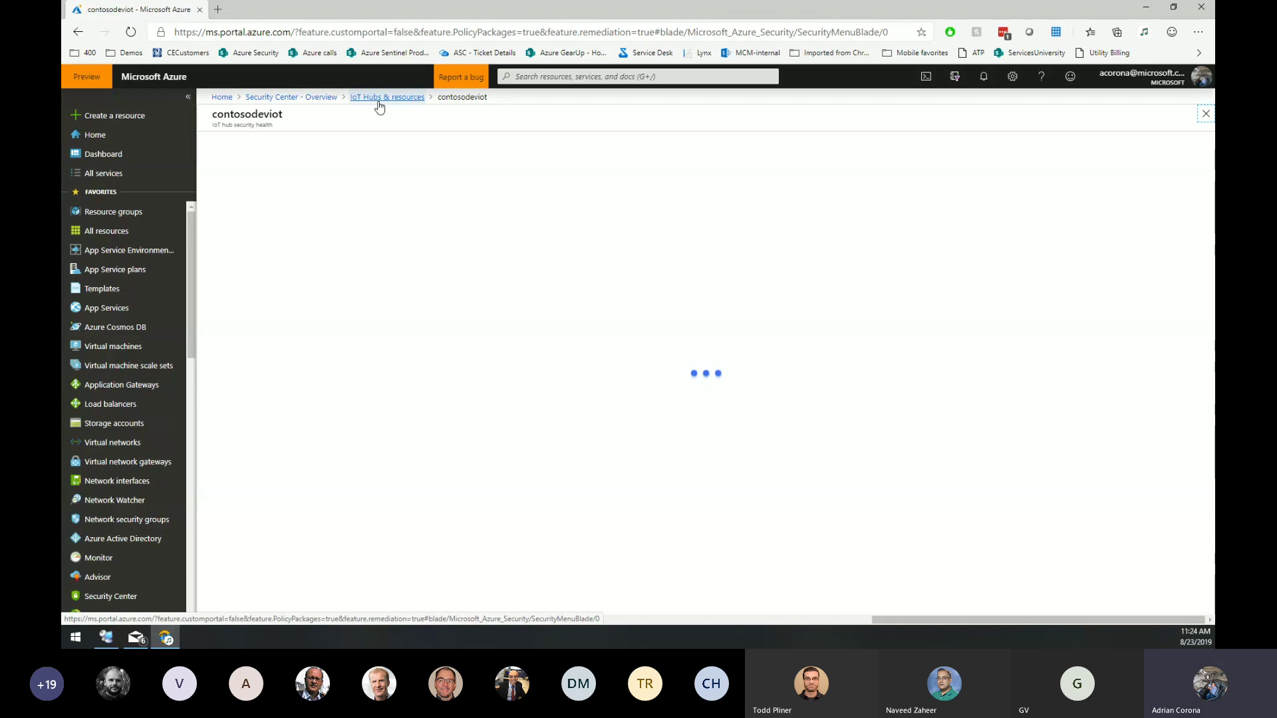
{"action": "left_click", "coordinate": [317, 101]}
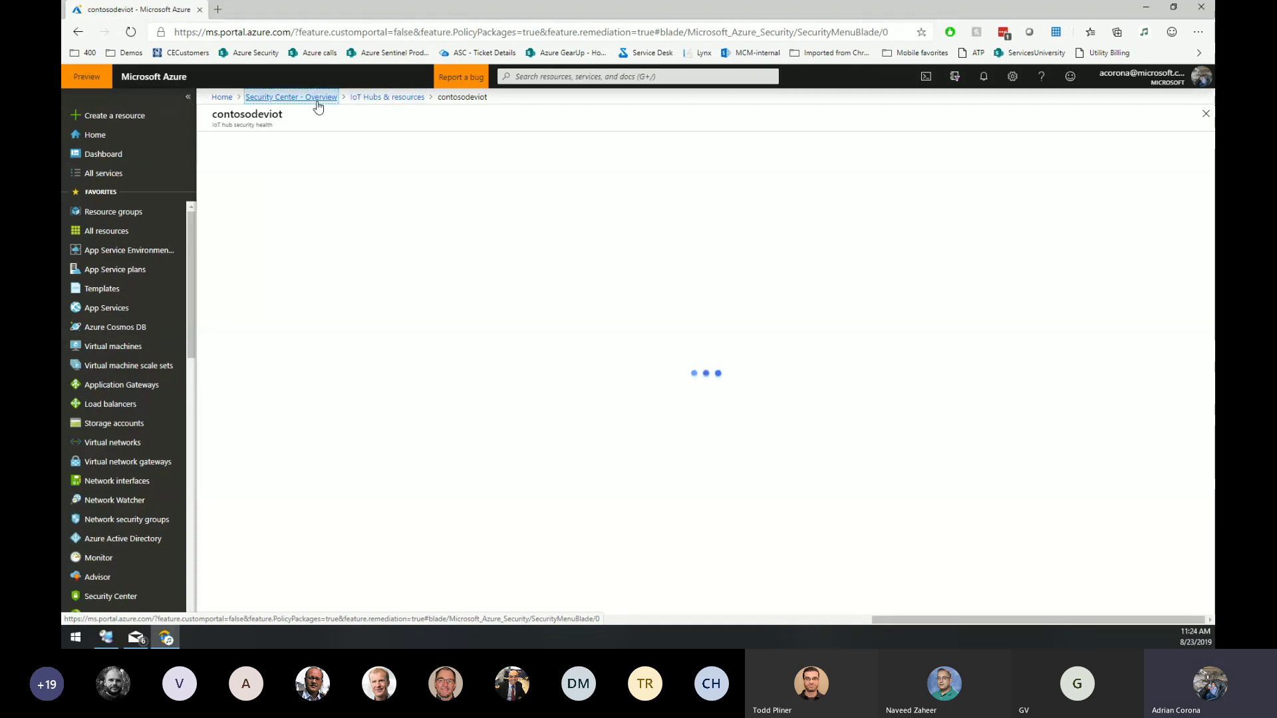
{"action": "left_click", "coordinate": [629, 408]}
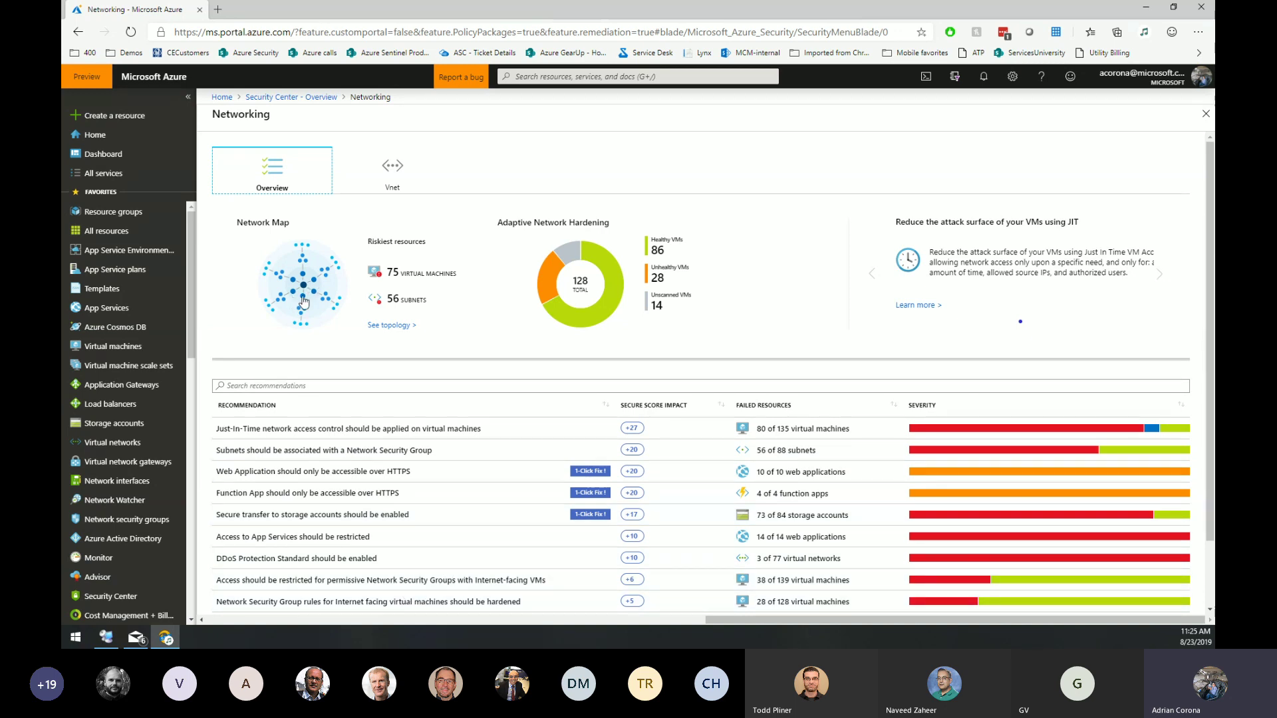
- In the Network Map, zoom in to the aks-agentpool-26983295-0 virtual machine, review its recommendation on IP forwarding, and close the map
{"action": "left_click", "coordinate": [397, 183]}
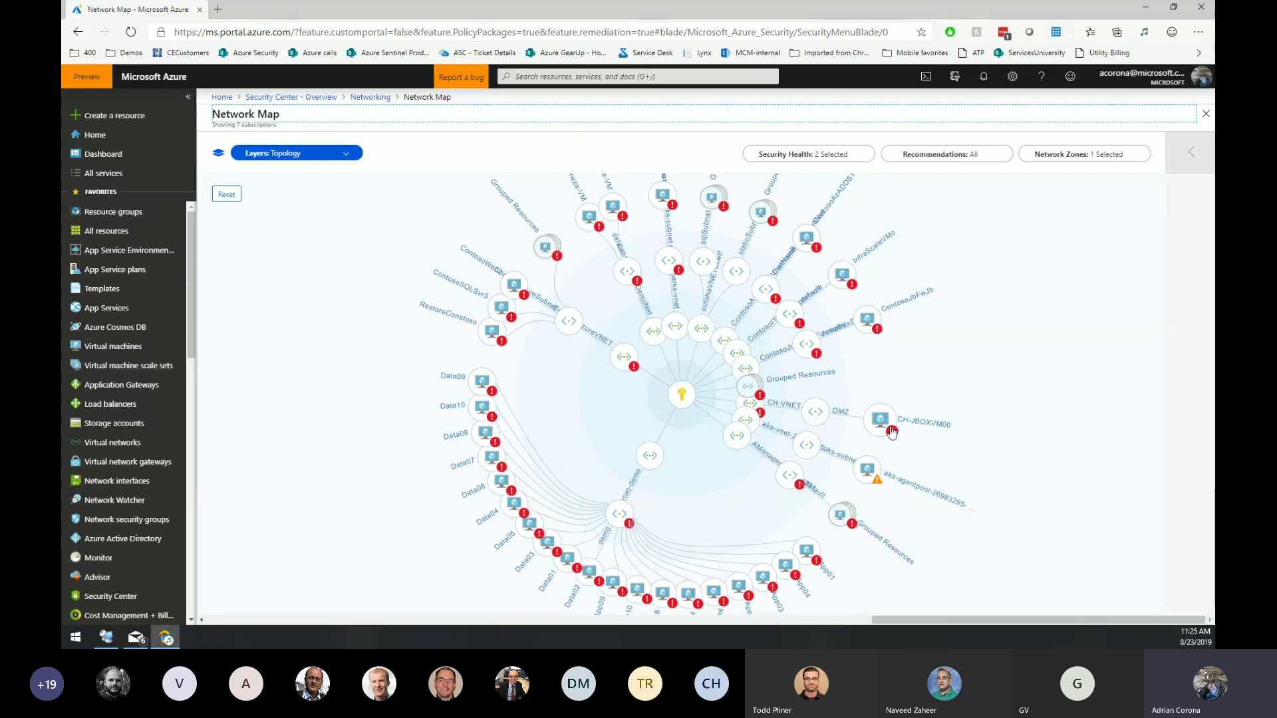
{"action": "mouse_move", "coordinate": [877, 480]}
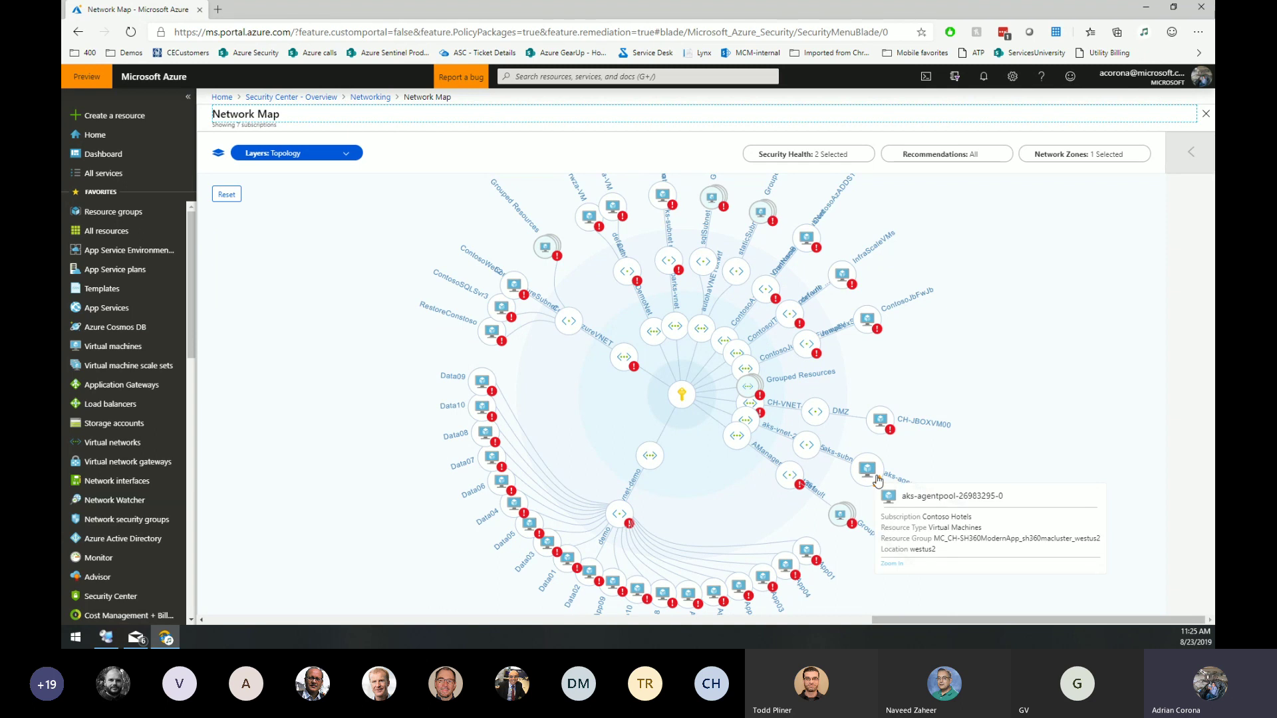
{"action": "left_click", "coordinate": [892, 565]}
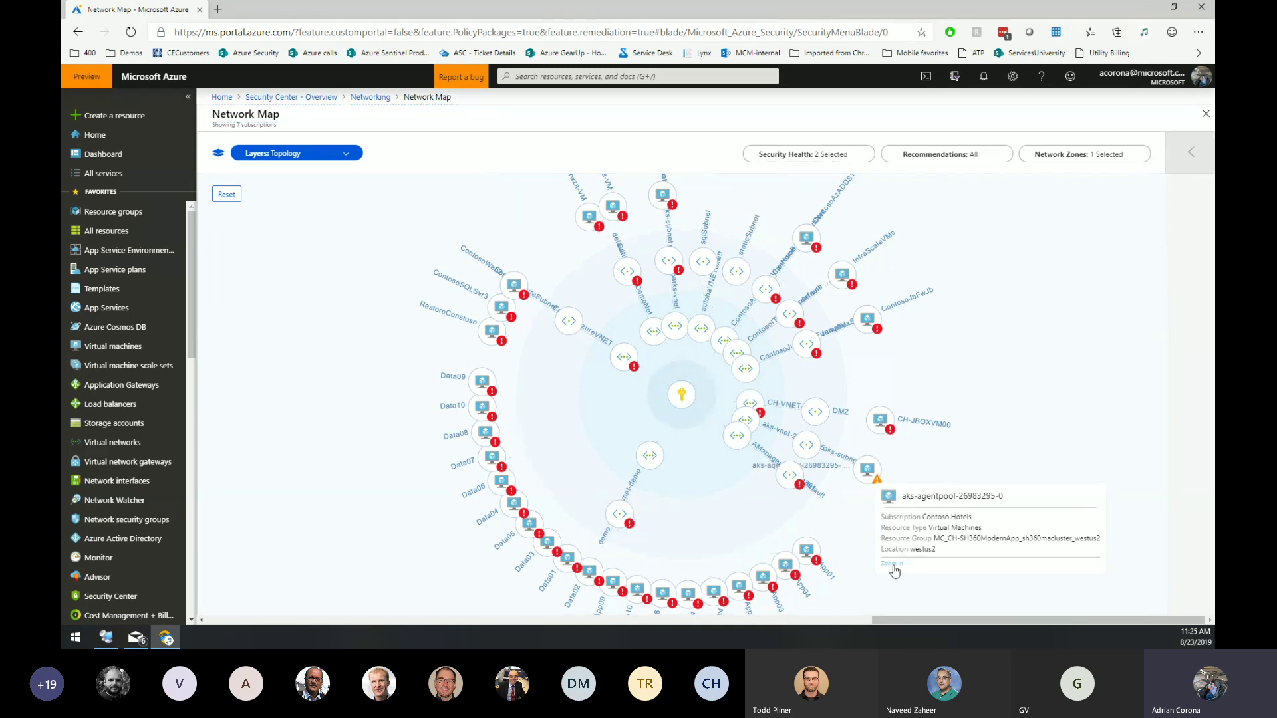
{"action": "mouse_move", "coordinate": [689, 406]}
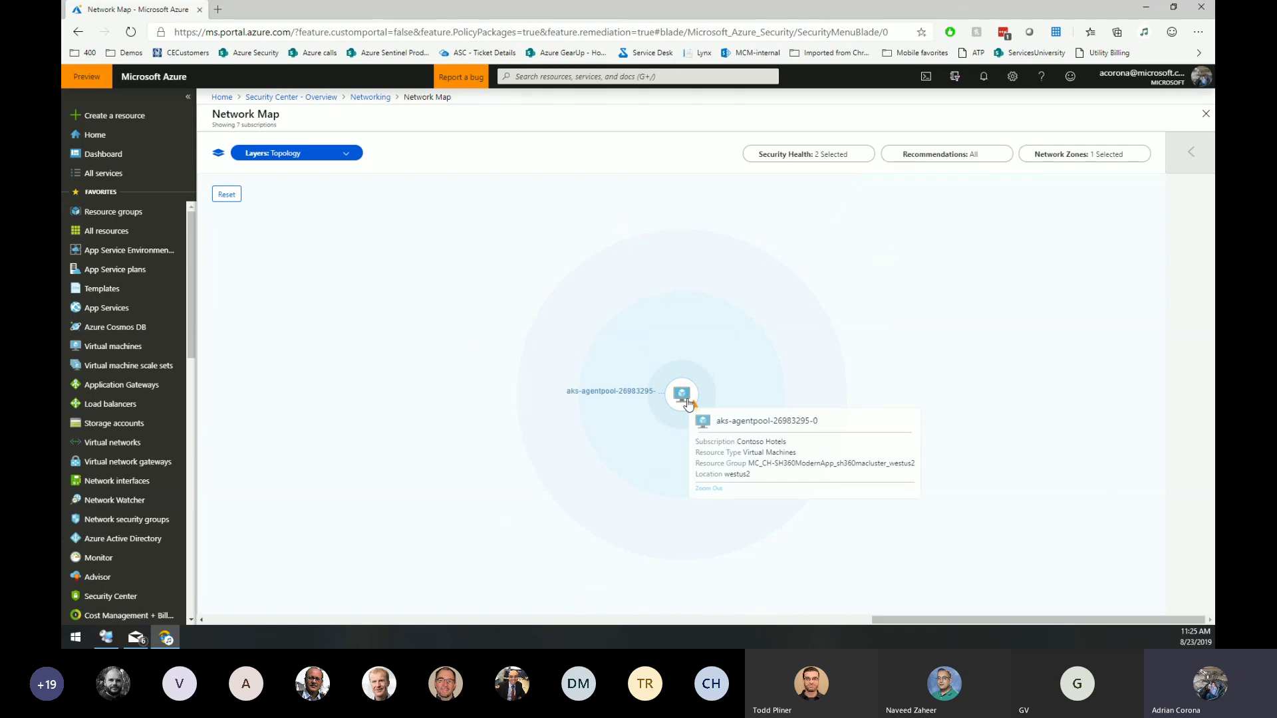
{"action": "left_click", "coordinate": [688, 402]}
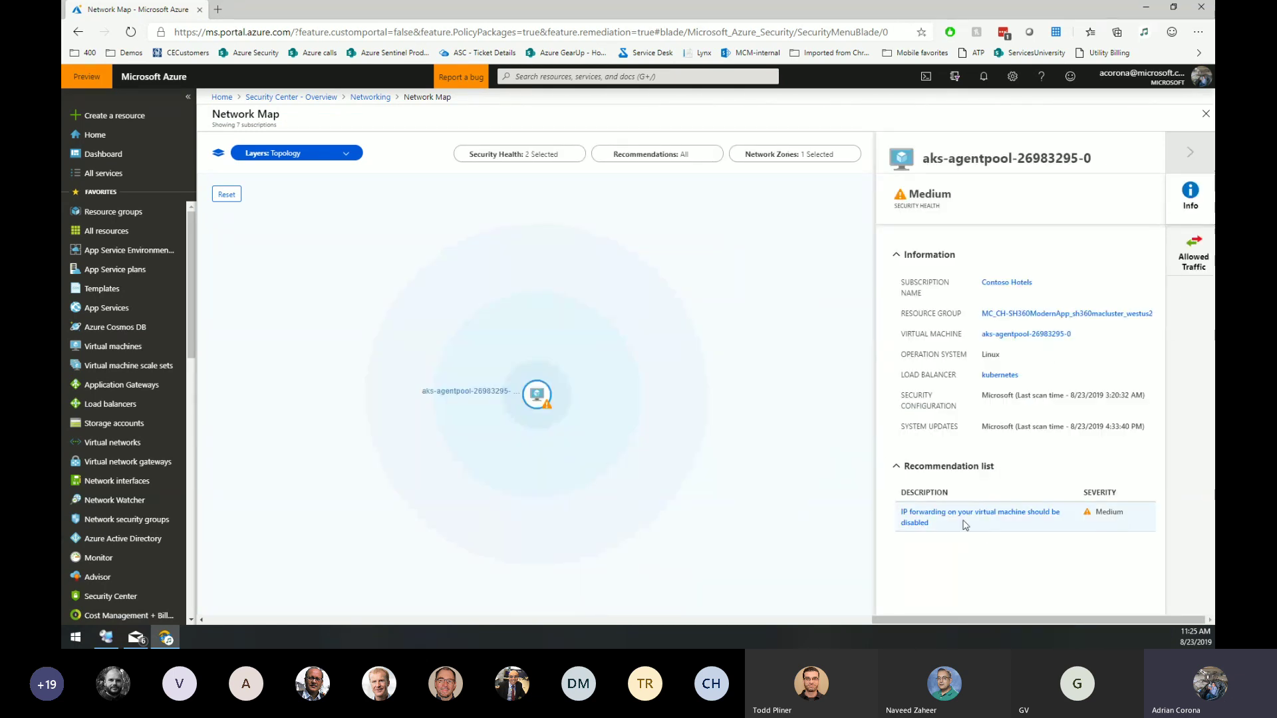
{"action": "left_click_drag", "start_coordinate": [946, 526], "coordinate": [899, 509]}
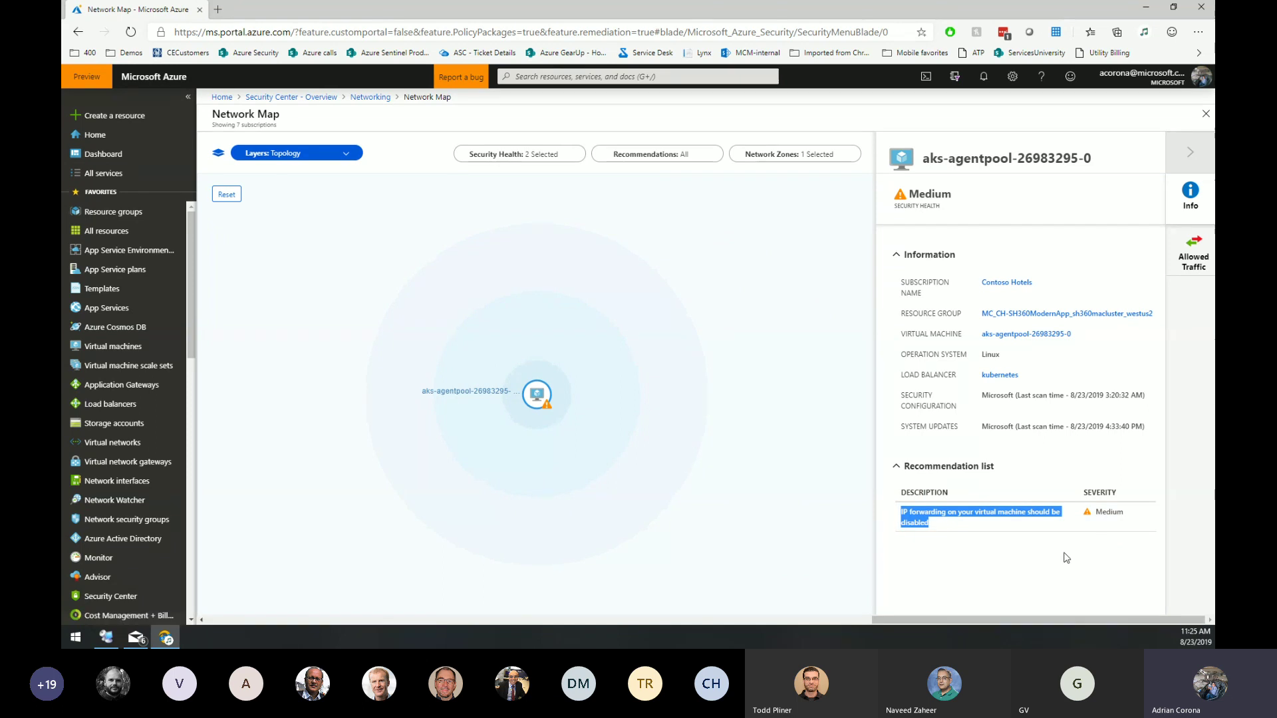
{"action": "left_click", "coordinate": [1205, 114]}
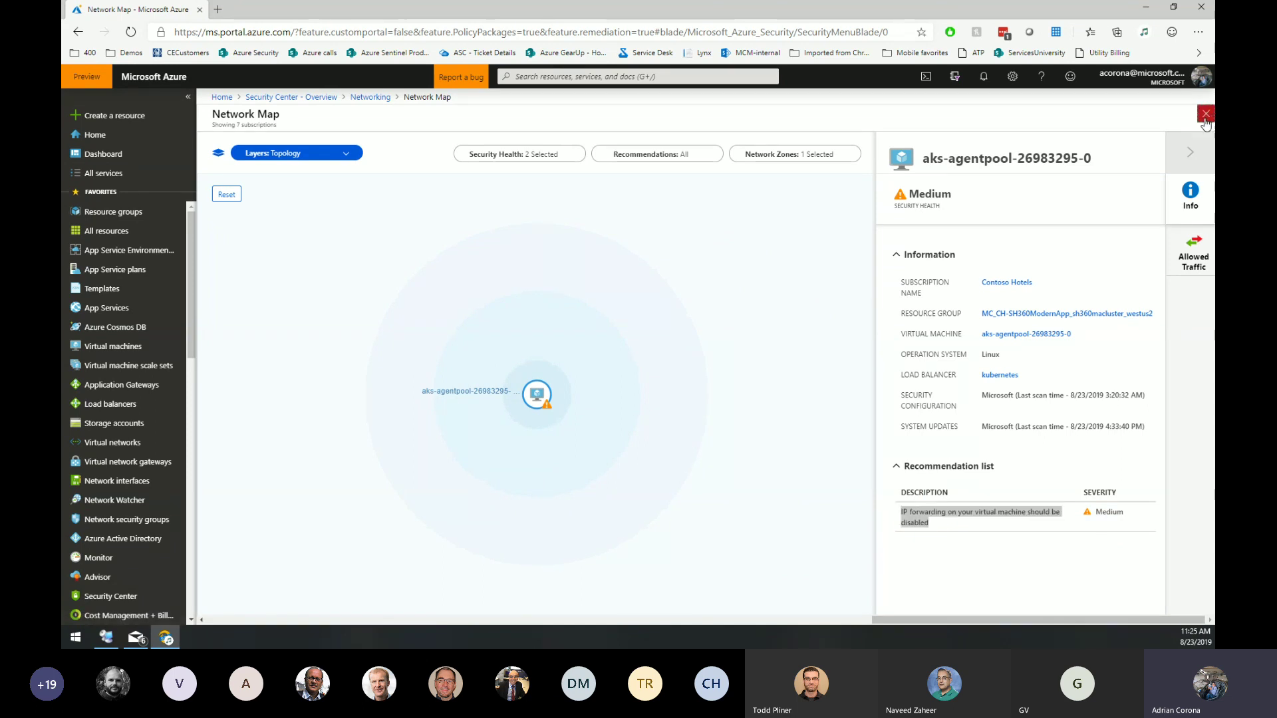
- Reopen the Network Map, focus on ContosoBackupSubNet, review its recommendation on network security groups, and close the map
{"action": "left_click", "coordinate": [320, 293]}
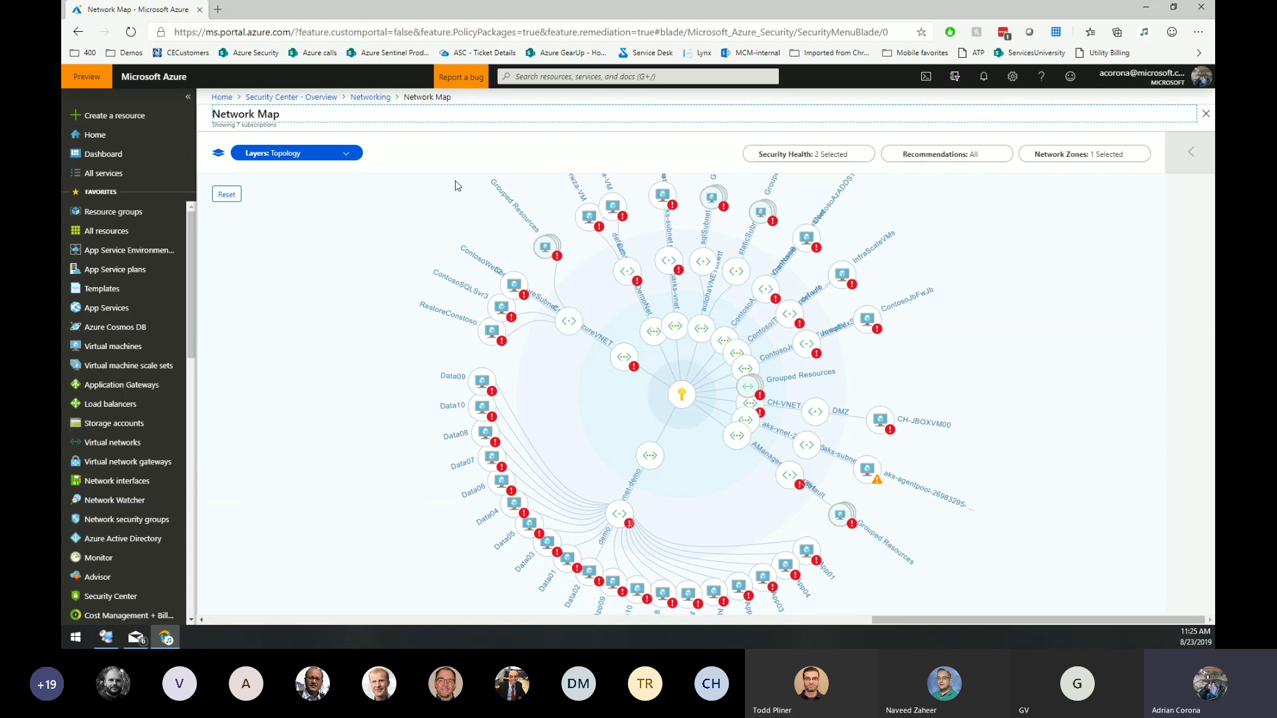
{"action": "mouse_move", "coordinate": [769, 301]}
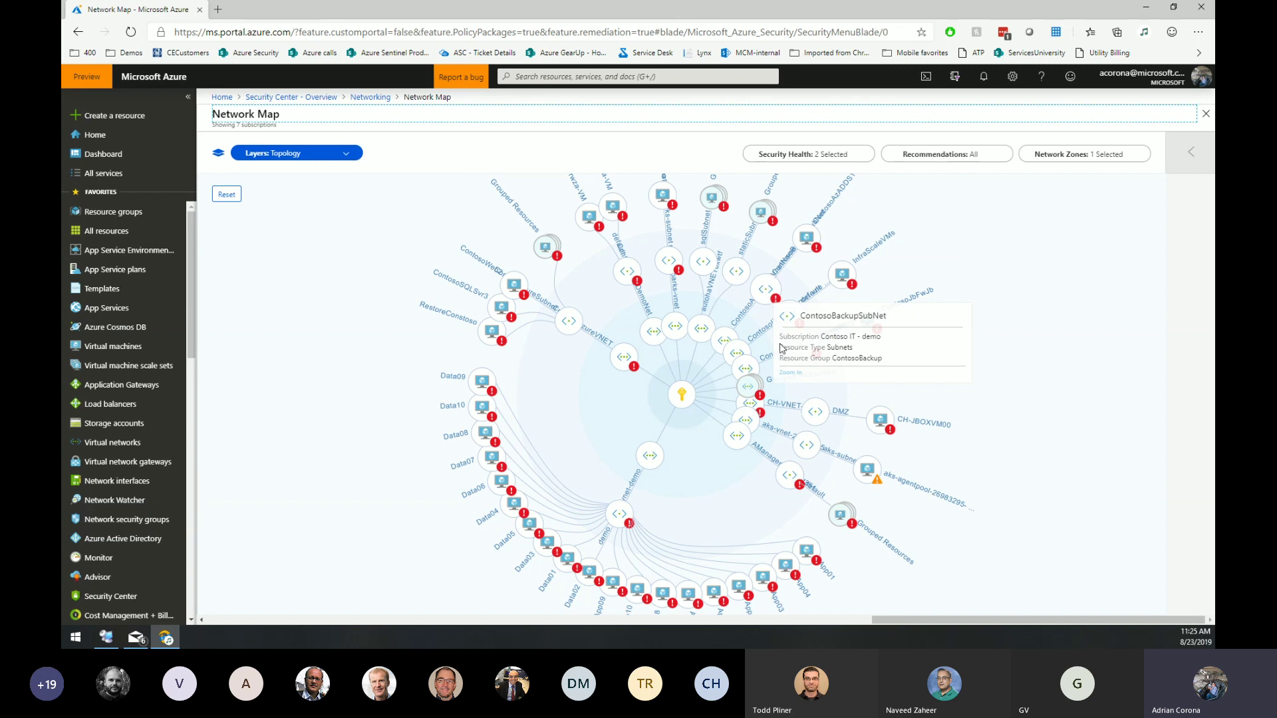
{"action": "left_click", "coordinate": [769, 301]}
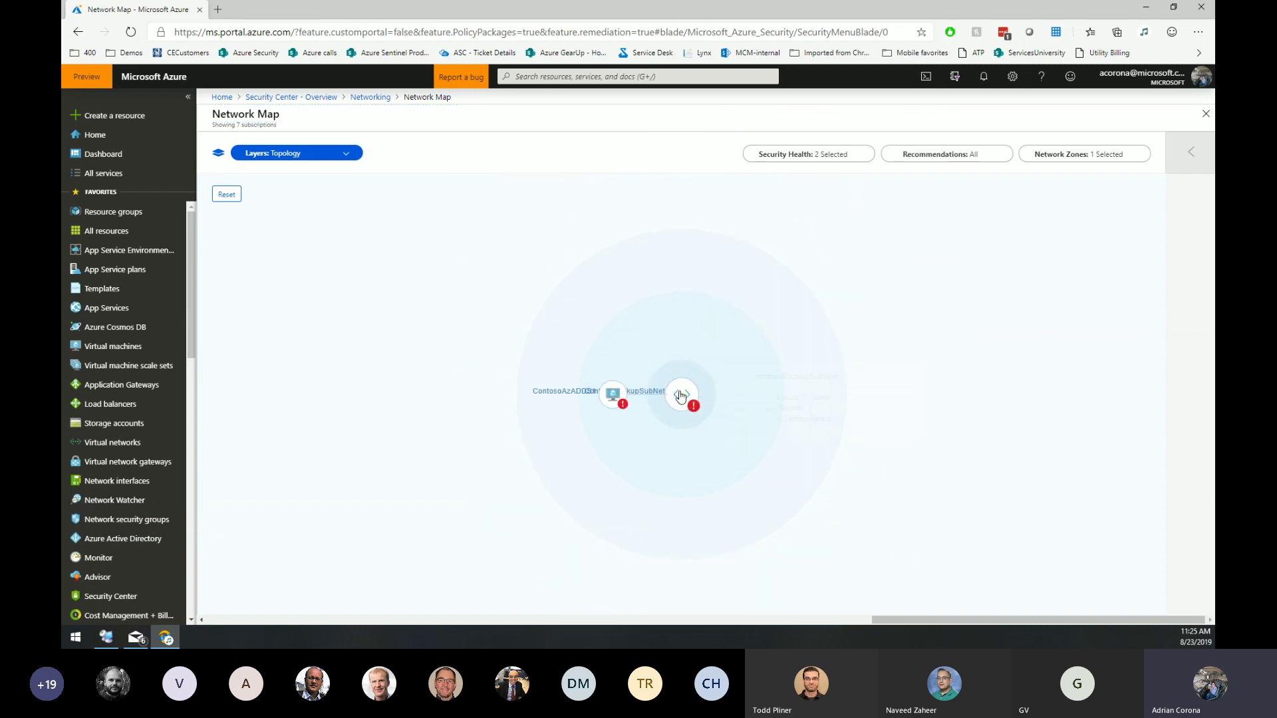
{"action": "left_click", "coordinate": [689, 399]}
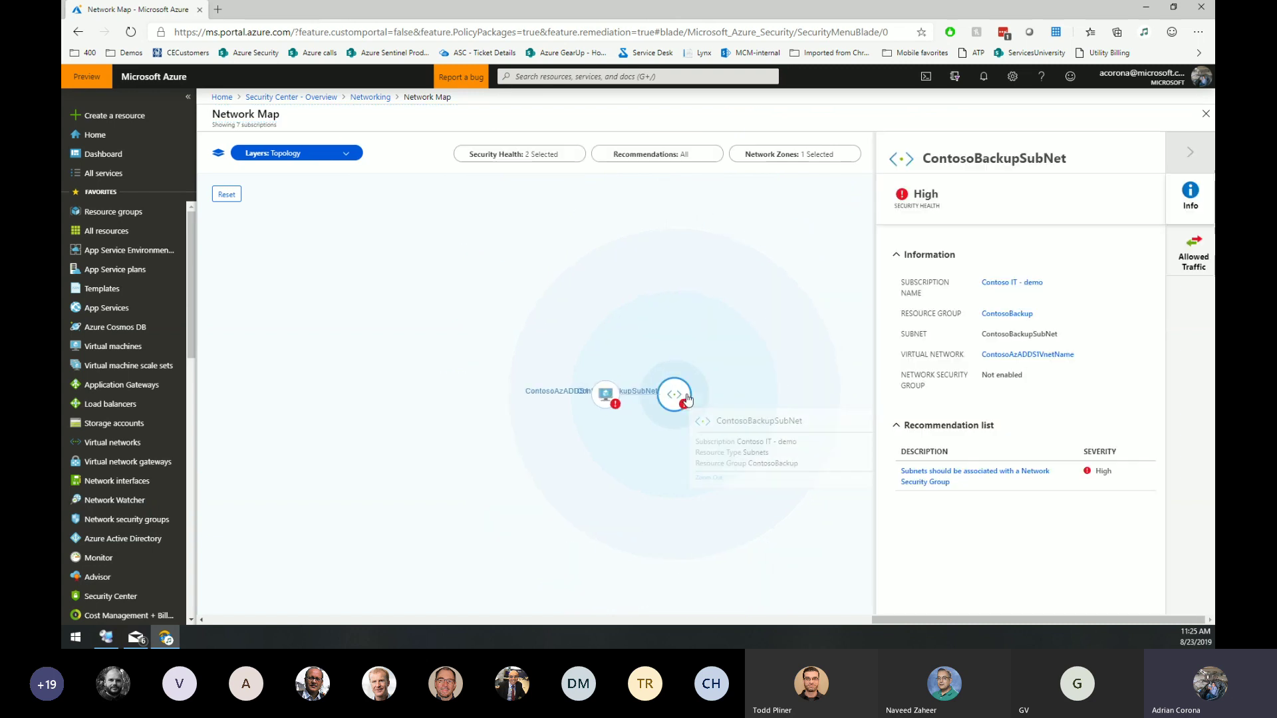
{"action": "left_click_drag", "start_coordinate": [970, 489], "coordinate": [900, 469]}
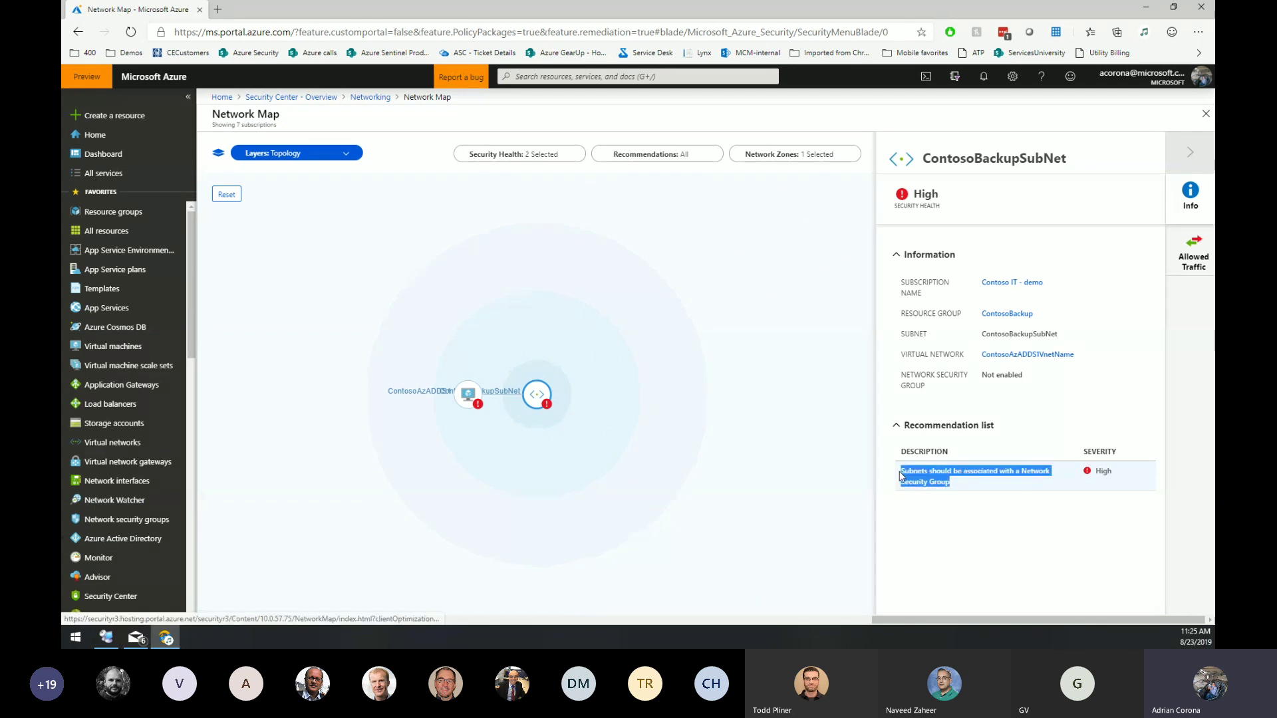
{"action": "left_click", "coordinate": [1203, 117]}
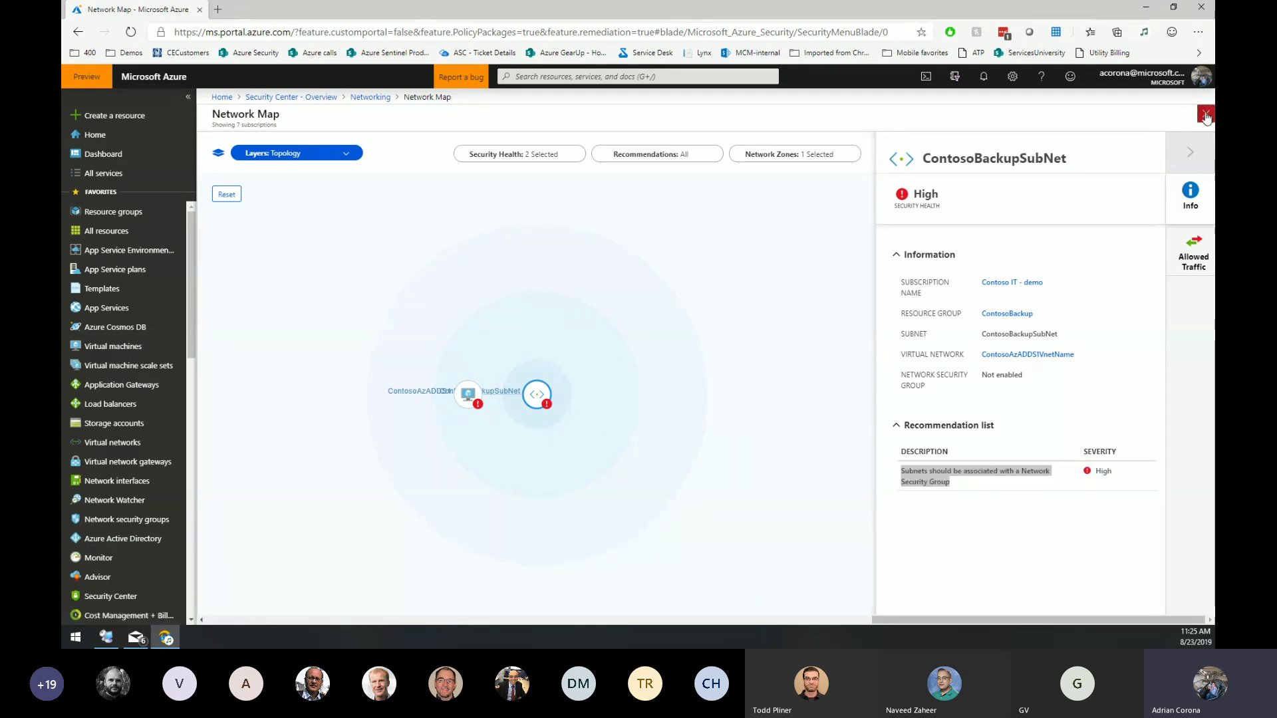
- Add the Allowed Traffic layer to the Network Map and examine the traffic paths between subnets, virtual networks and grouped resources
{"action": "left_click", "coordinate": [343, 290]}
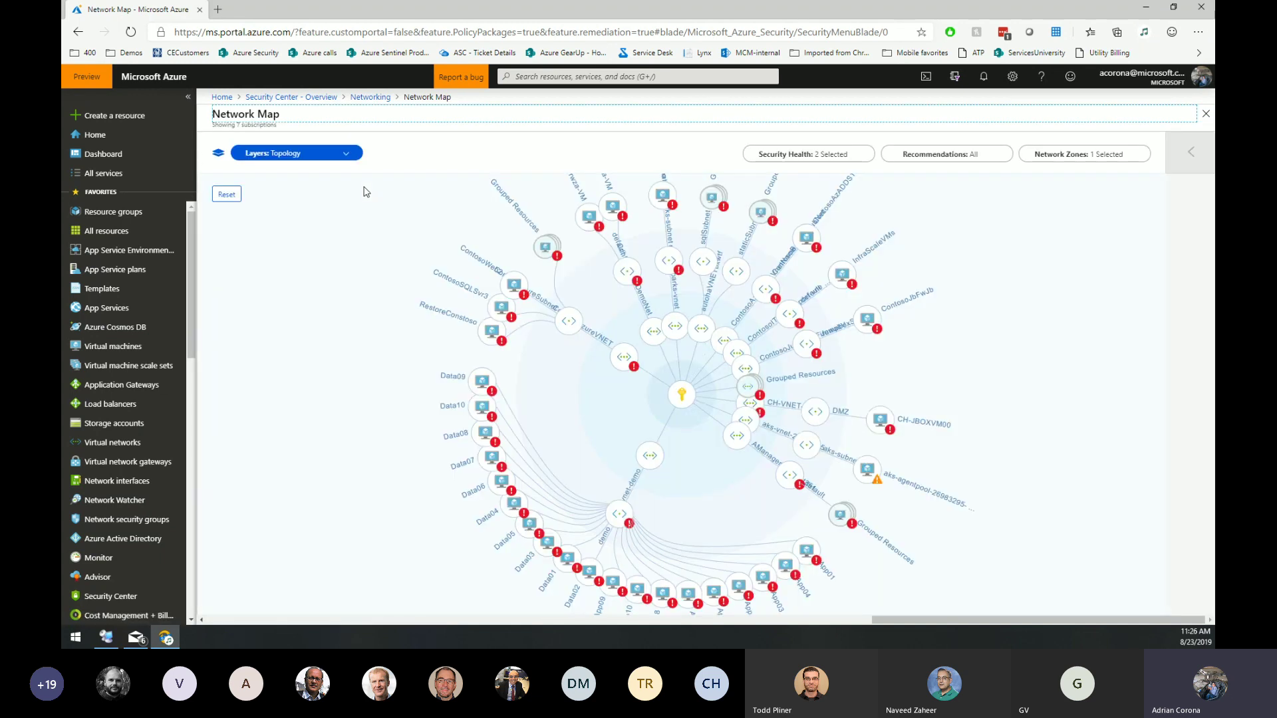
{"action": "left_click", "coordinate": [350, 157]}
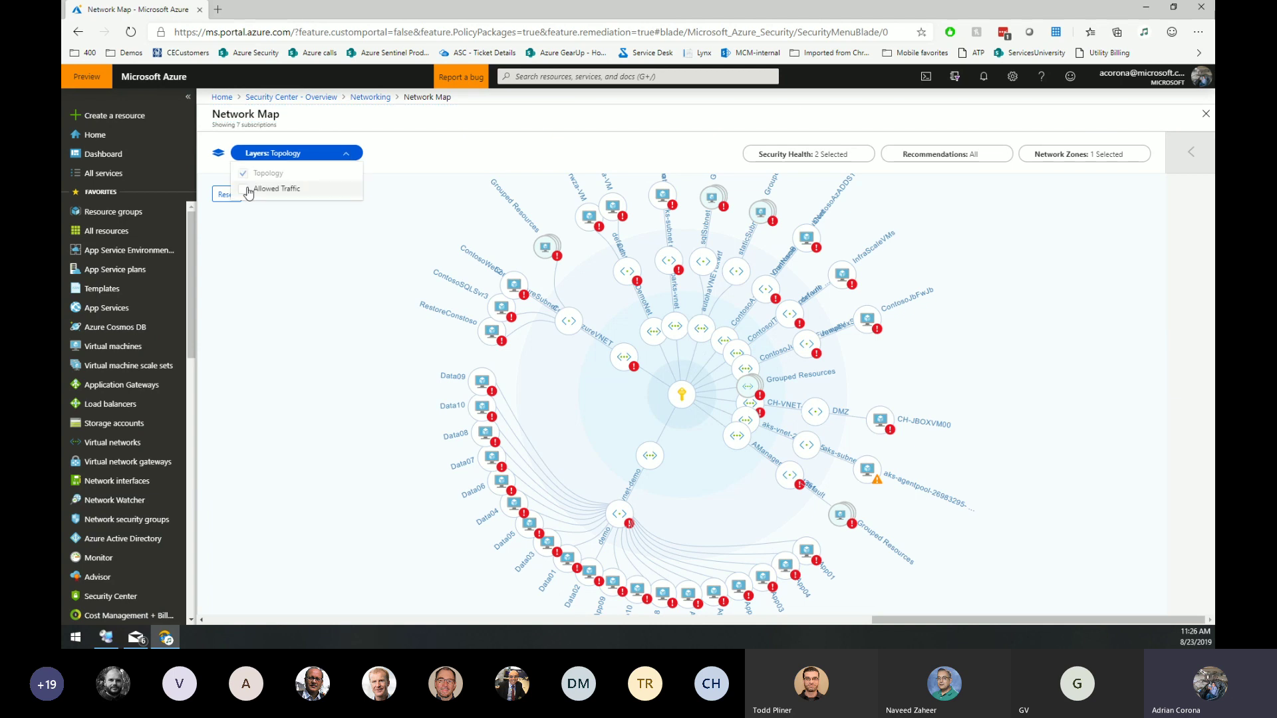
{"action": "left_click", "coordinate": [357, 310]}
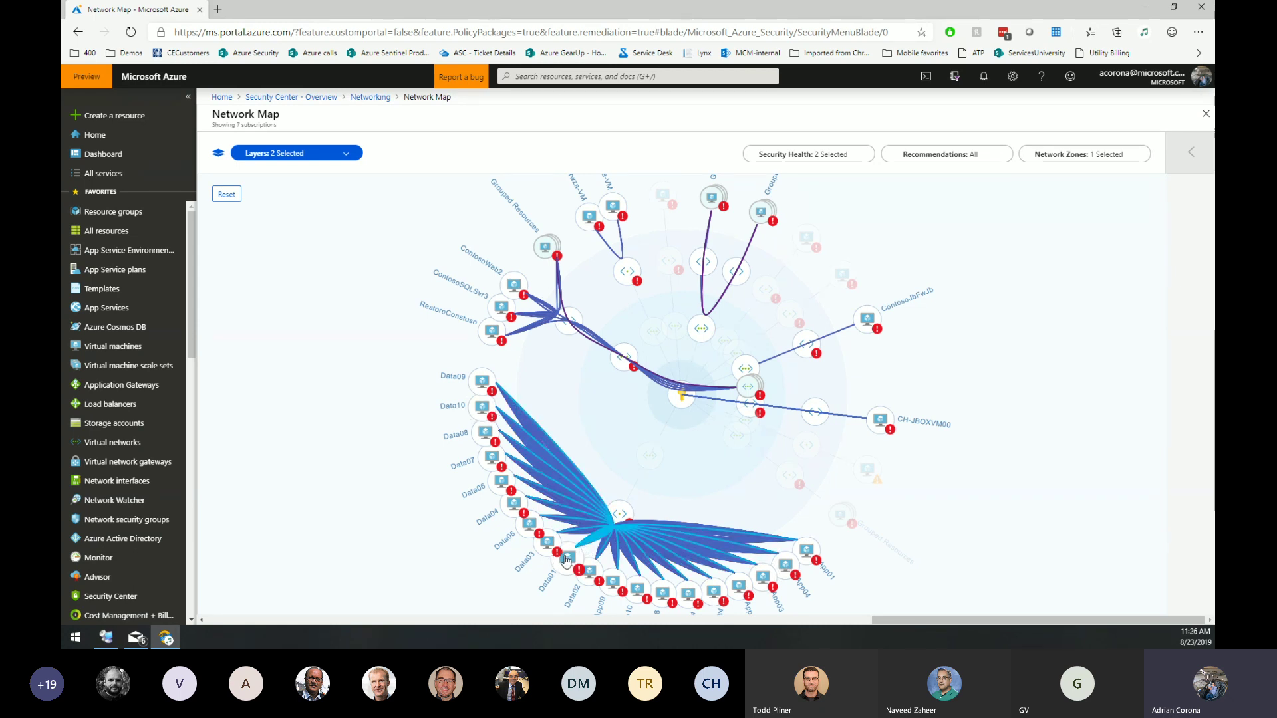
{"action": "mouse_move", "coordinate": [631, 525]}
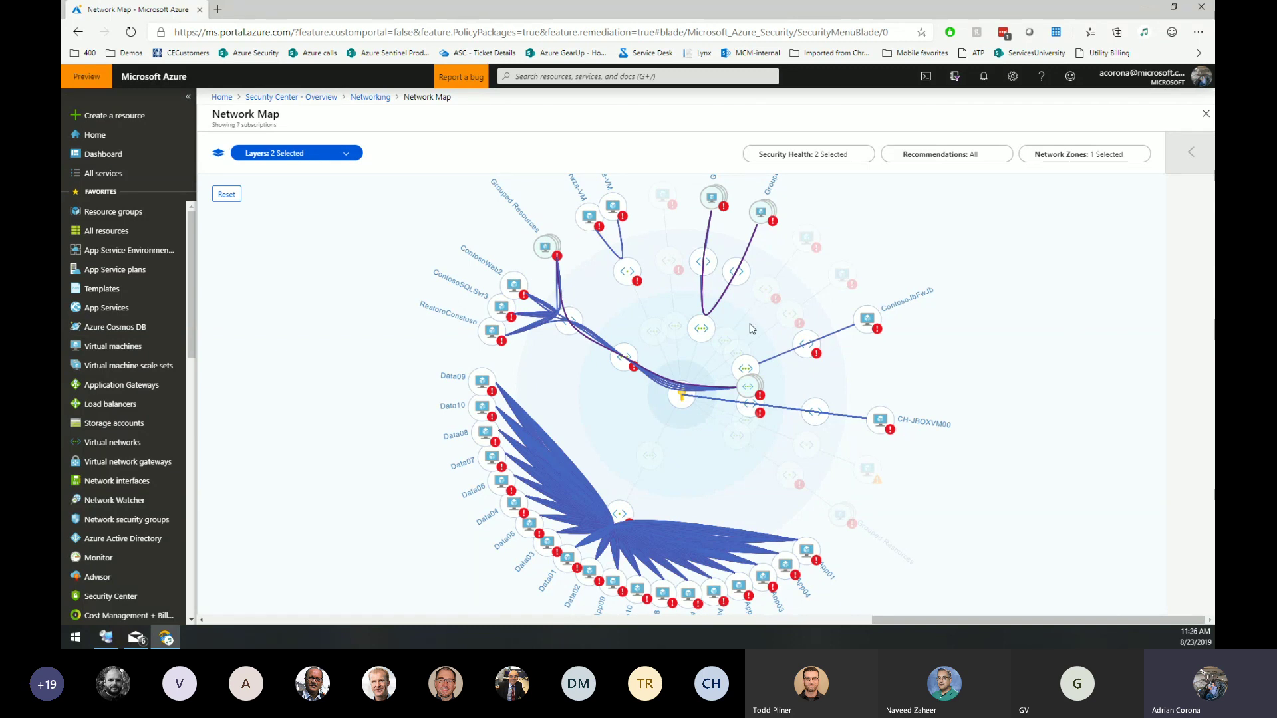
{"action": "mouse_move", "coordinate": [717, 198]}
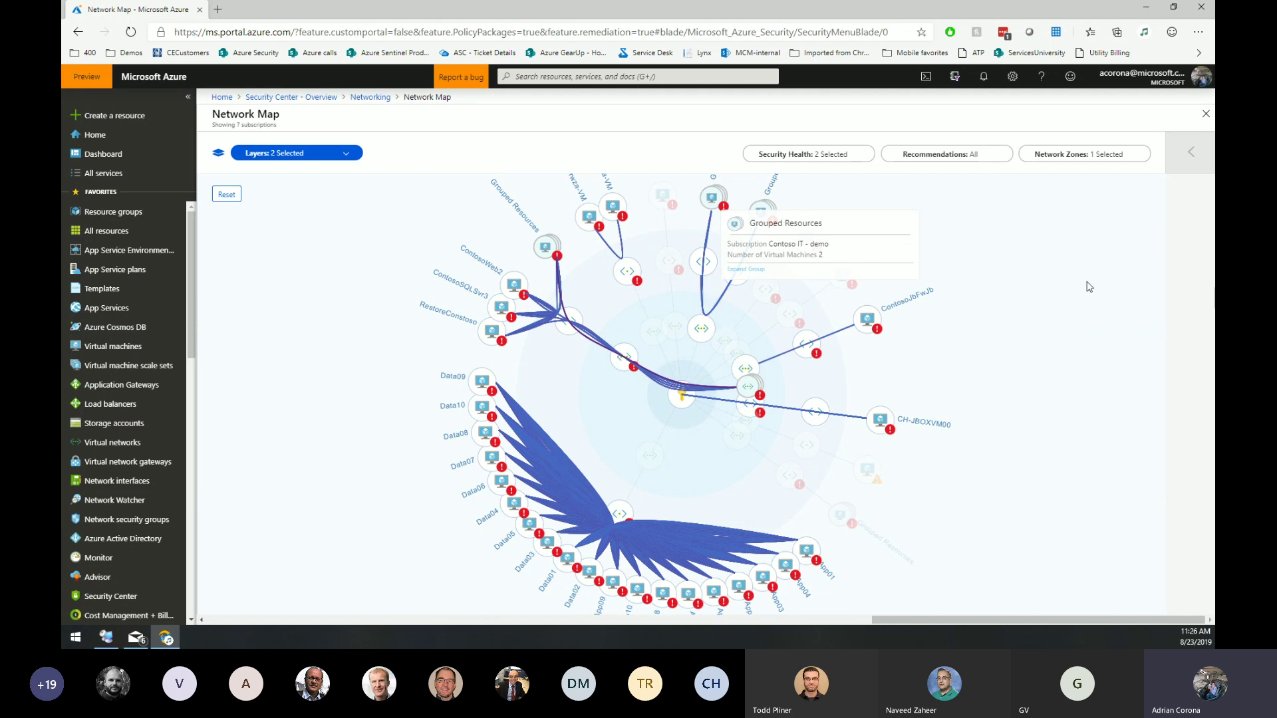
{"action": "left_click", "coordinate": [720, 202]}
{"action": "mouse_move", "coordinate": [746, 369]}
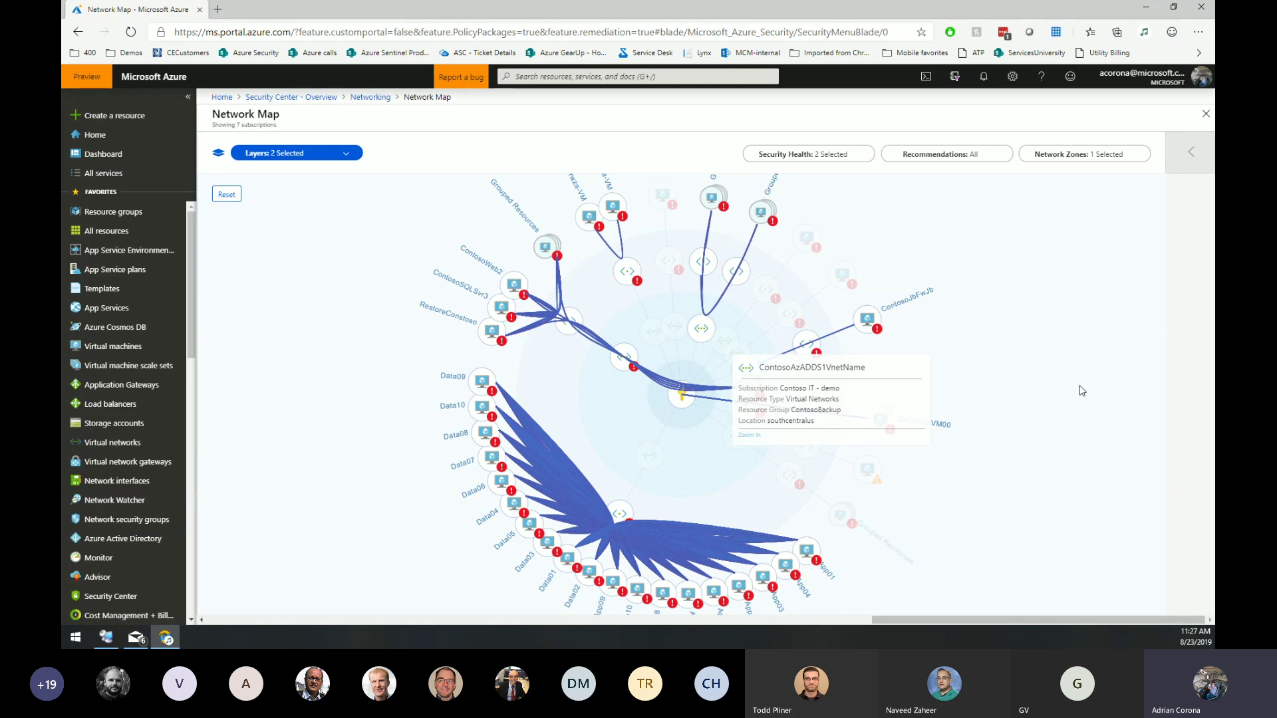
{"action": "left_click", "coordinate": [1204, 116]}
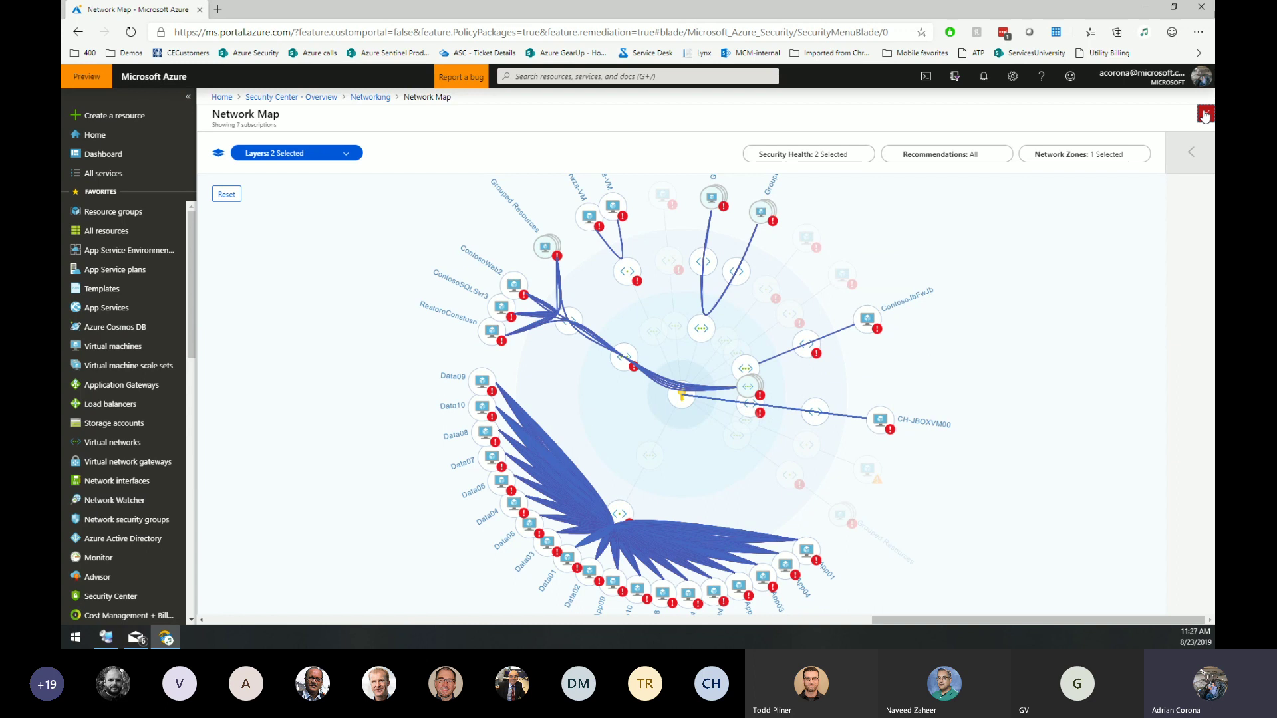
- Open the recommendation to harden Network Security Group rules for Internet facing virtual machines, then return to the Security Center overview
{"action": "left_click", "coordinate": [742, 273]}
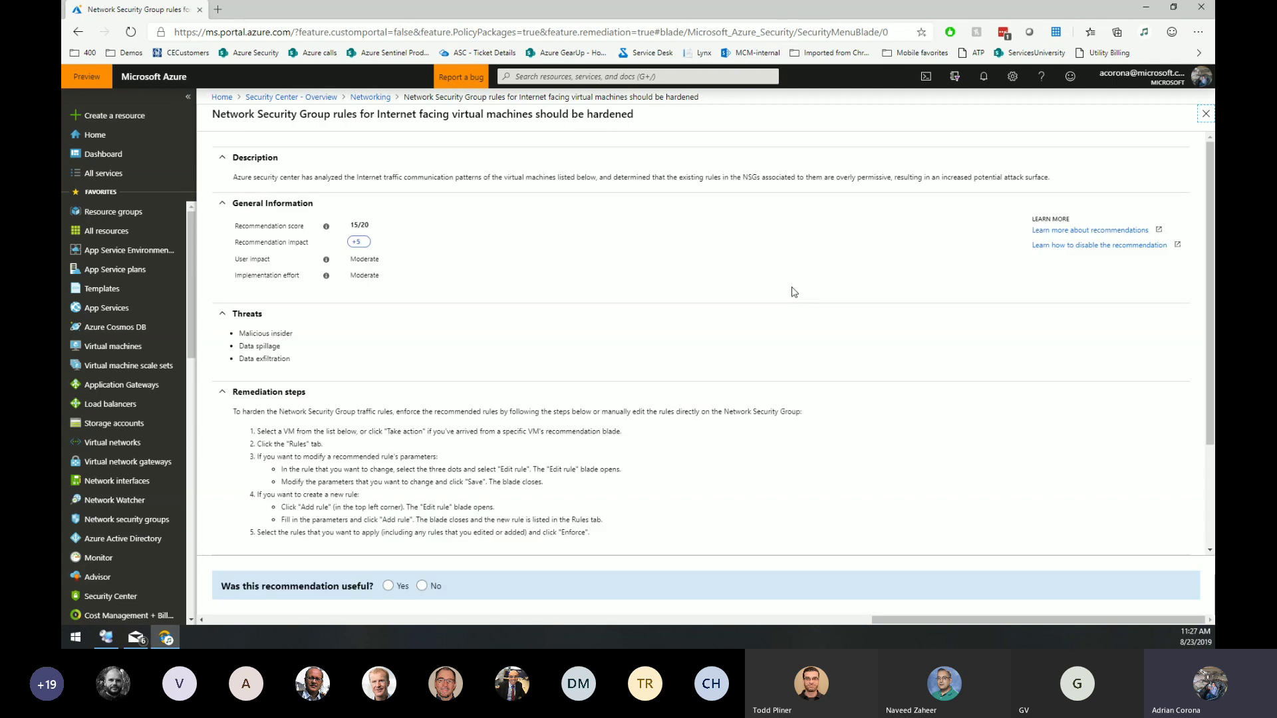
{"action": "left_click", "coordinate": [365, 99]}
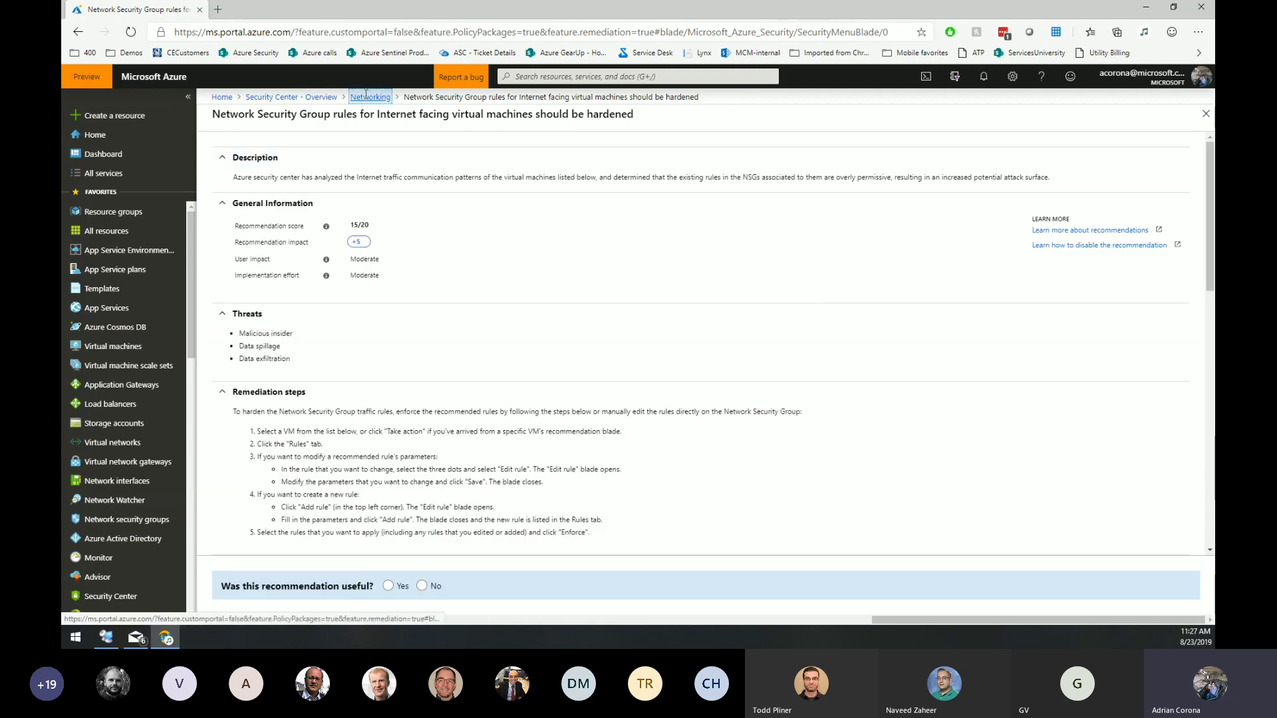
{"action": "left_click", "coordinate": [293, 97]}
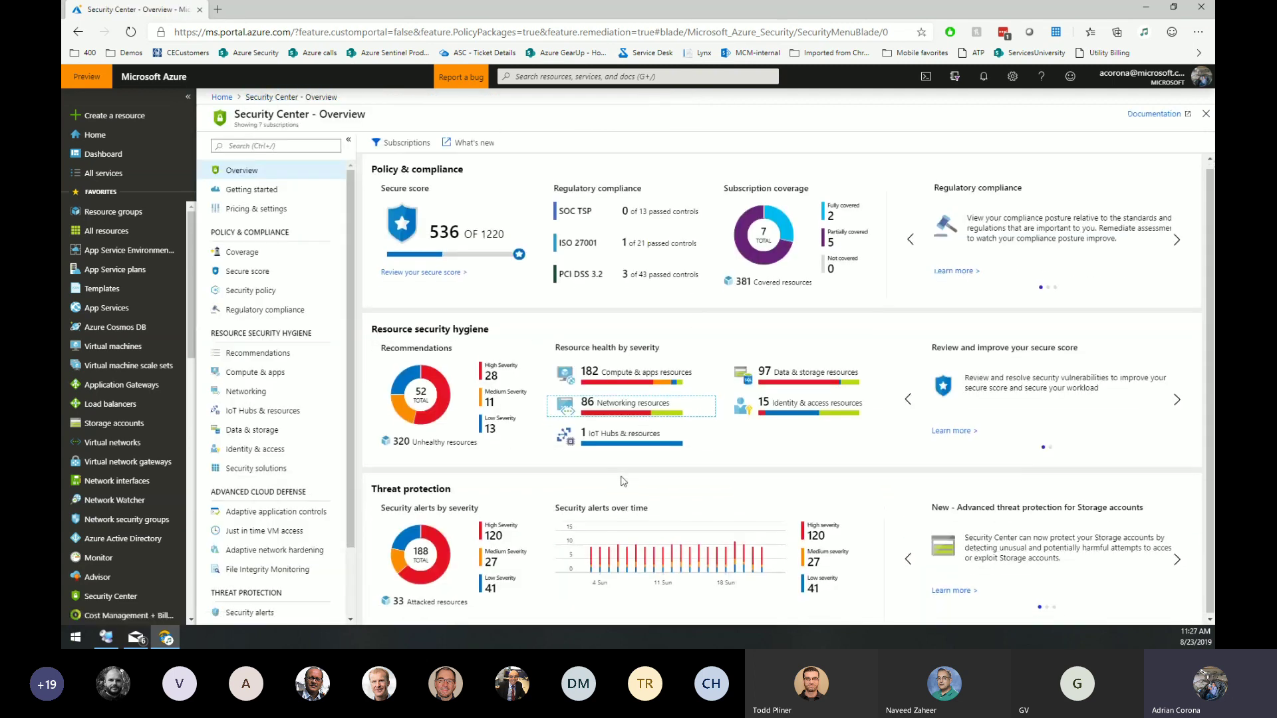
- Open the security alerts from Threat protection and look through the list of high-severity incidents and alerts
{"action": "left_click", "coordinate": [457, 525]}
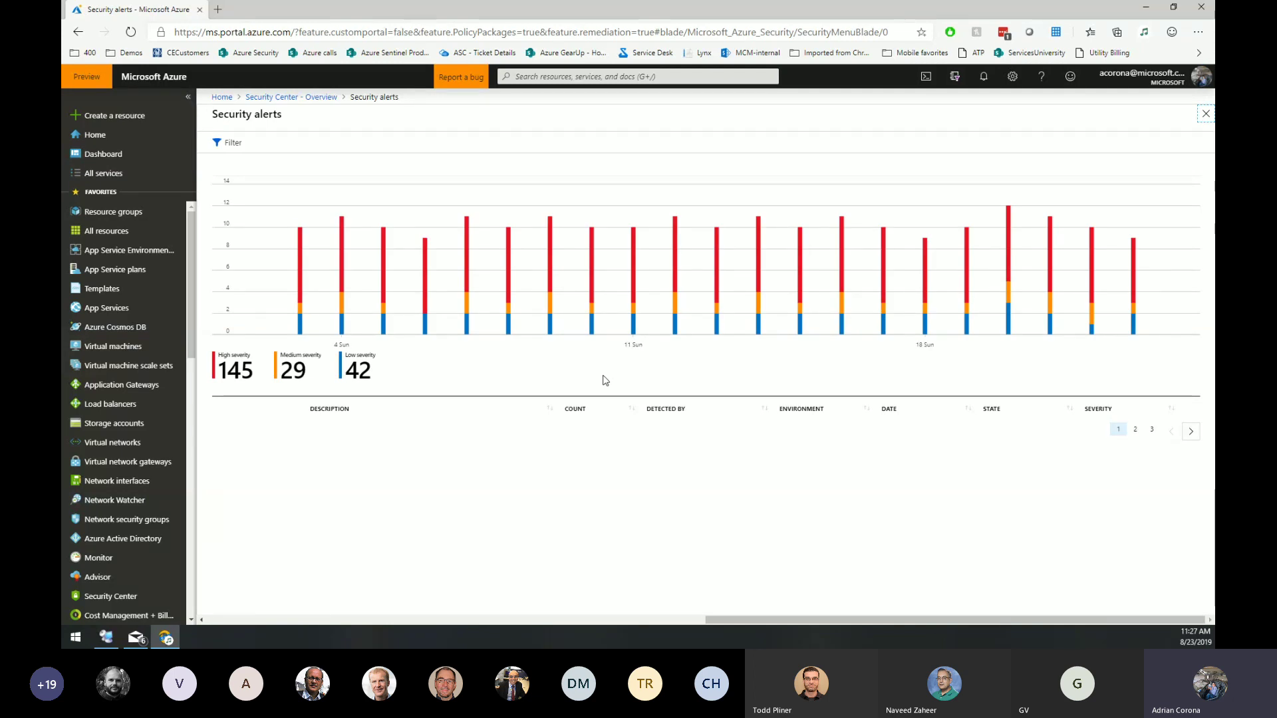
{"action": "scroll", "coordinate": [522, 504], "scroll_direction": "down", "scroll_amount": 10}
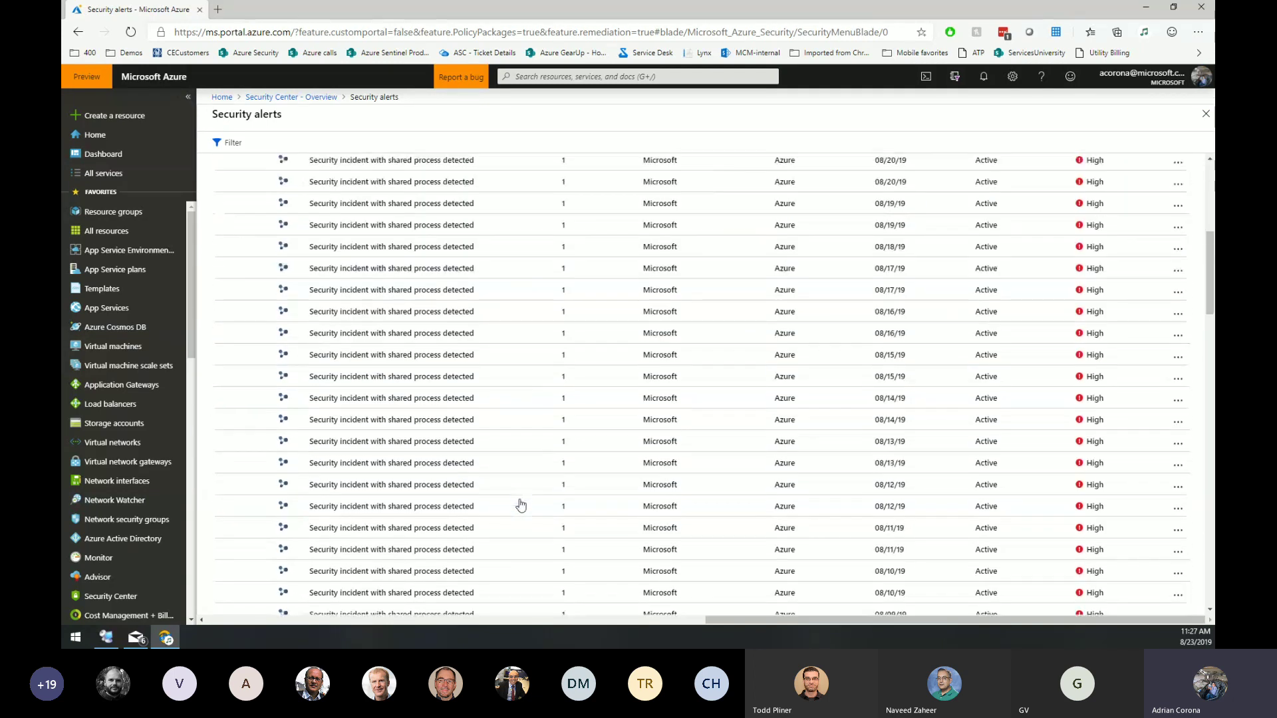
{"action": "scroll", "coordinate": [522, 504], "scroll_direction": "down", "scroll_amount": 5}
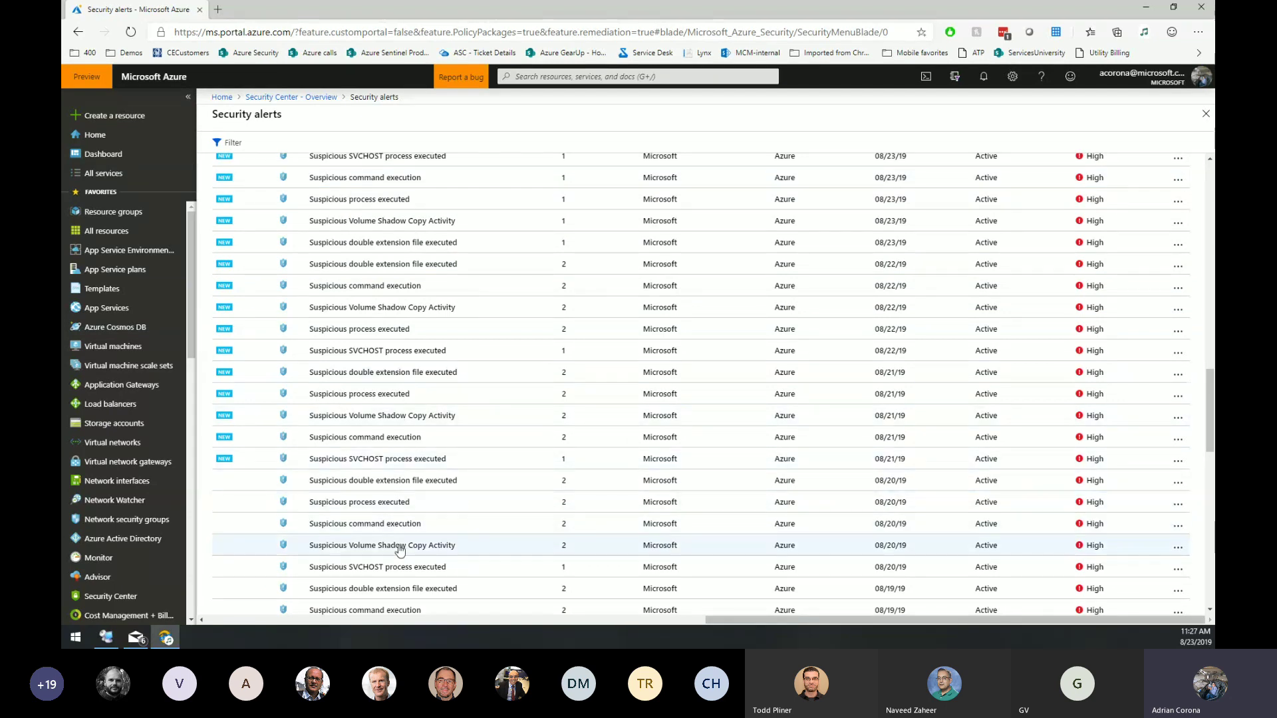
{"action": "scroll", "coordinate": [638, 546], "scroll_direction": "down", "scroll_amount": 3}
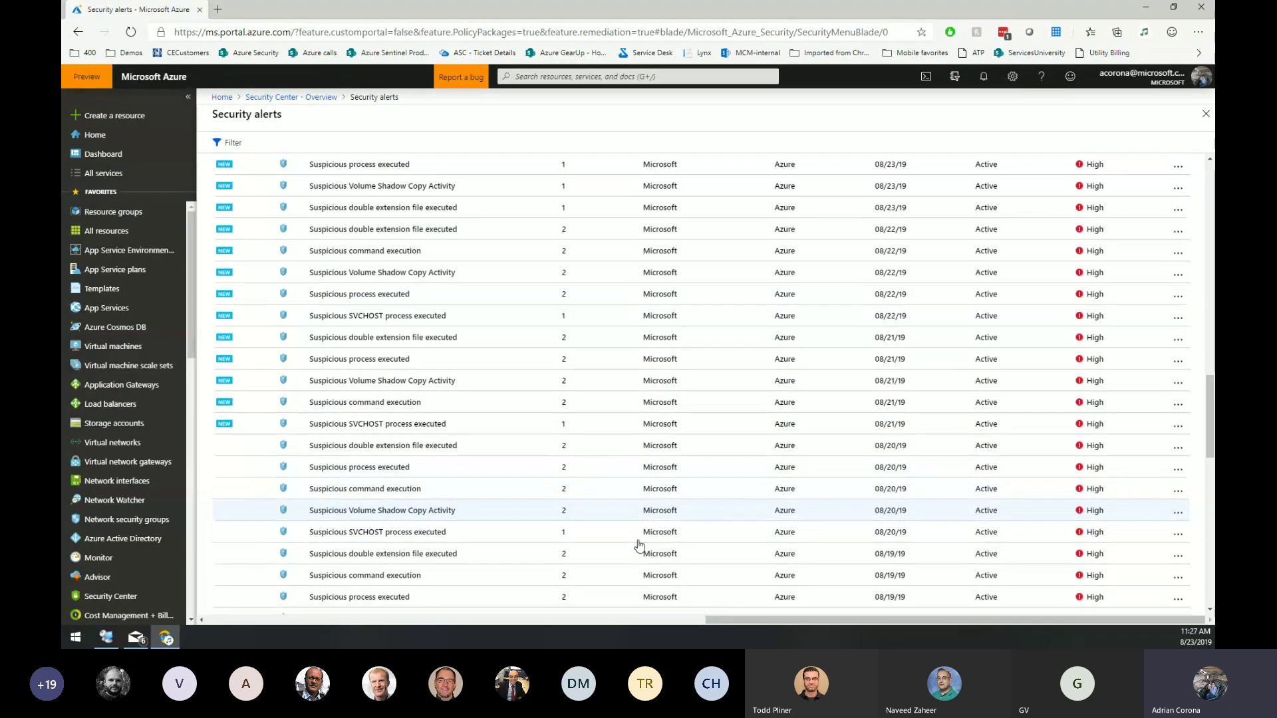
{"action": "scroll", "coordinate": [638, 545], "scroll_direction": "down", "scroll_amount": 3}
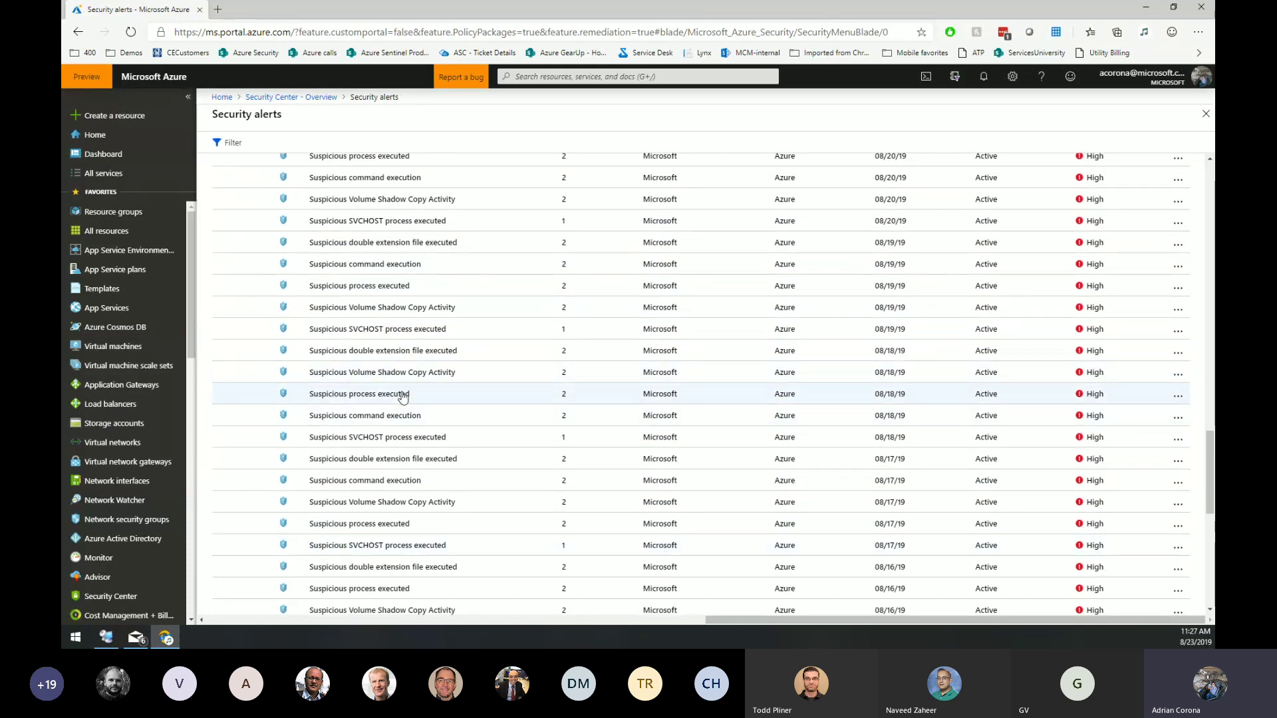
- Open the 08/18/19 Suspicious command execution alert for CONTOSOASCALERT and examine the arguments in its command line
{"action": "left_click", "coordinate": [377, 419]}
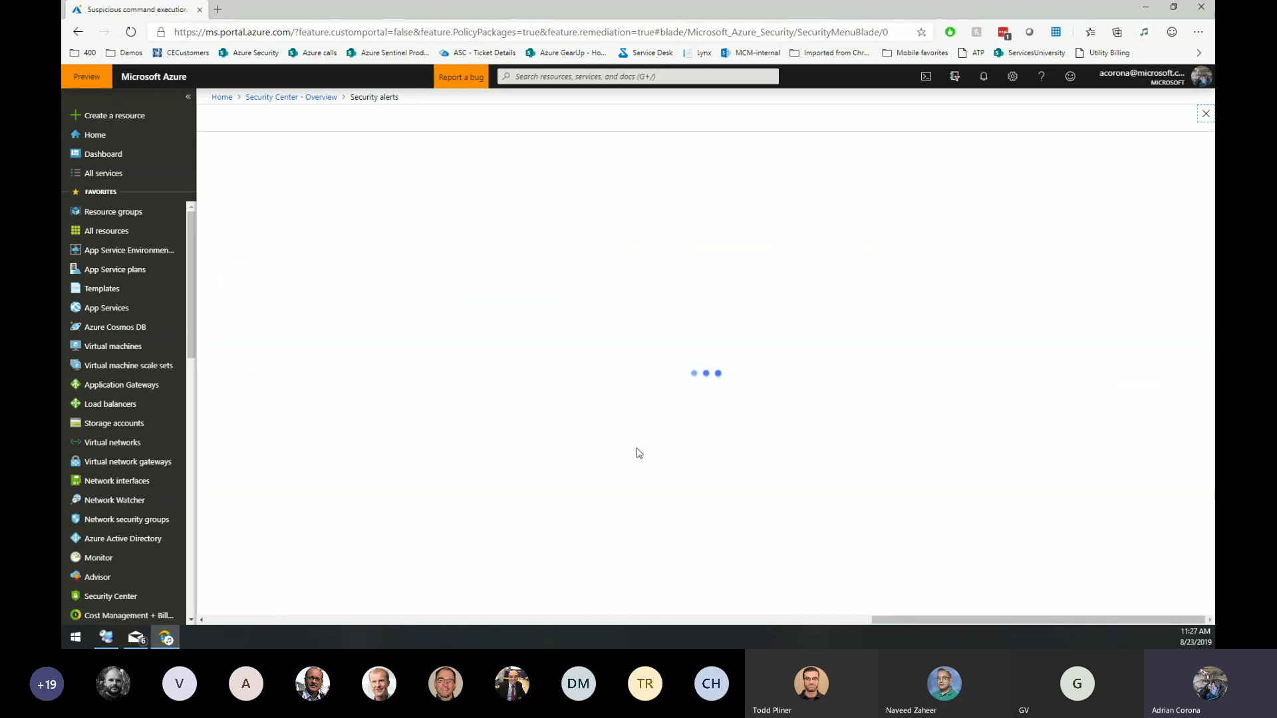
{"action": "left_click", "coordinate": [339, 219]}
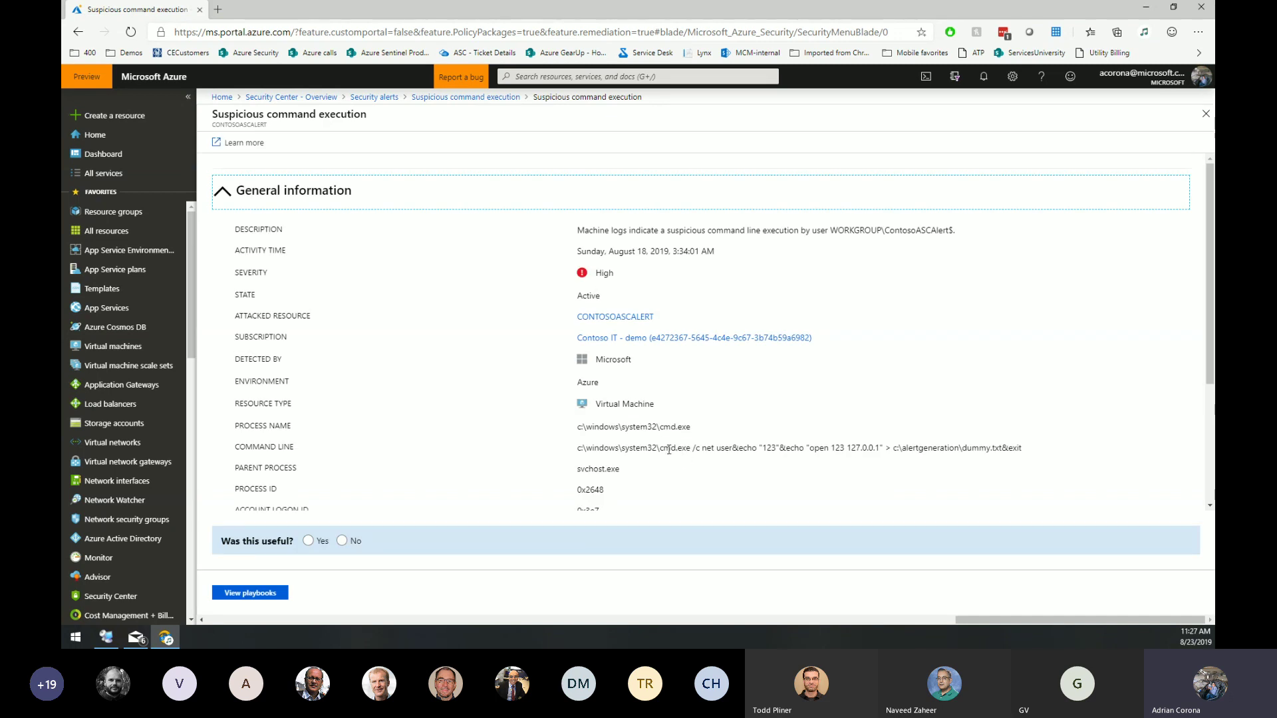
{"action": "left_click_drag", "start_coordinate": [695, 449], "coordinate": [1044, 453]}
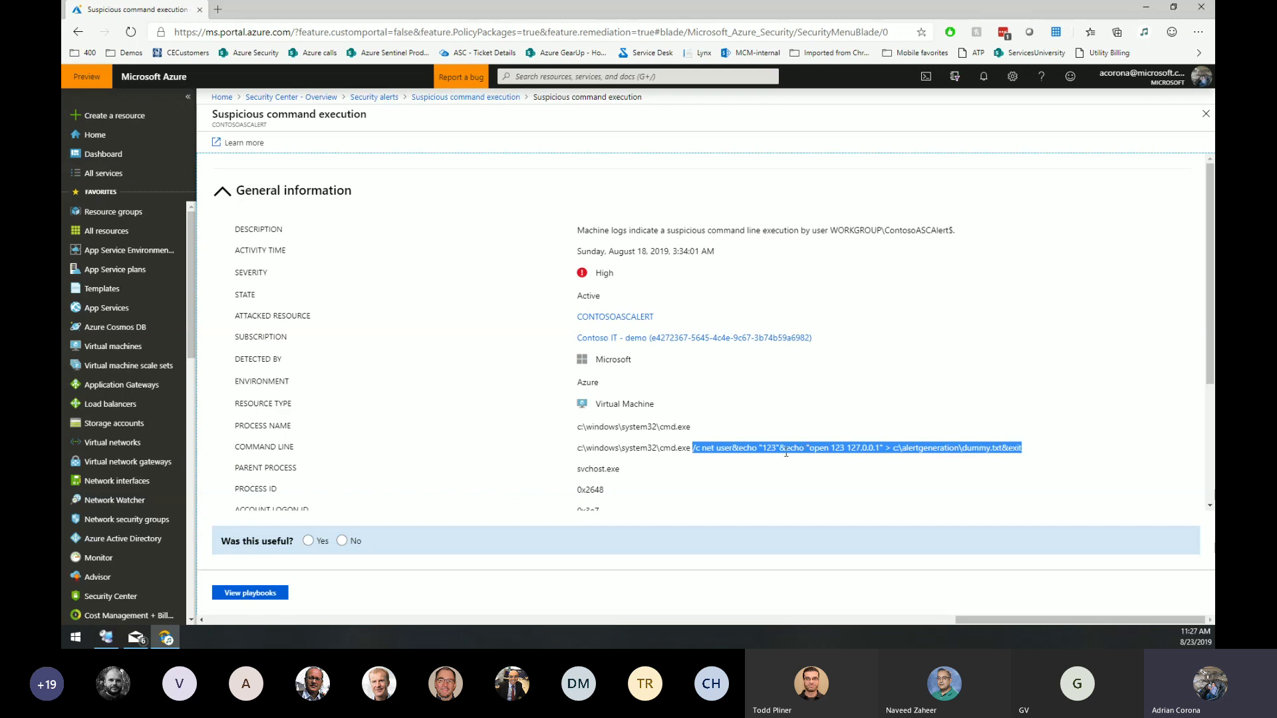
{"action": "left_click_drag", "start_coordinate": [806, 450], "coordinate": [1021, 451]}
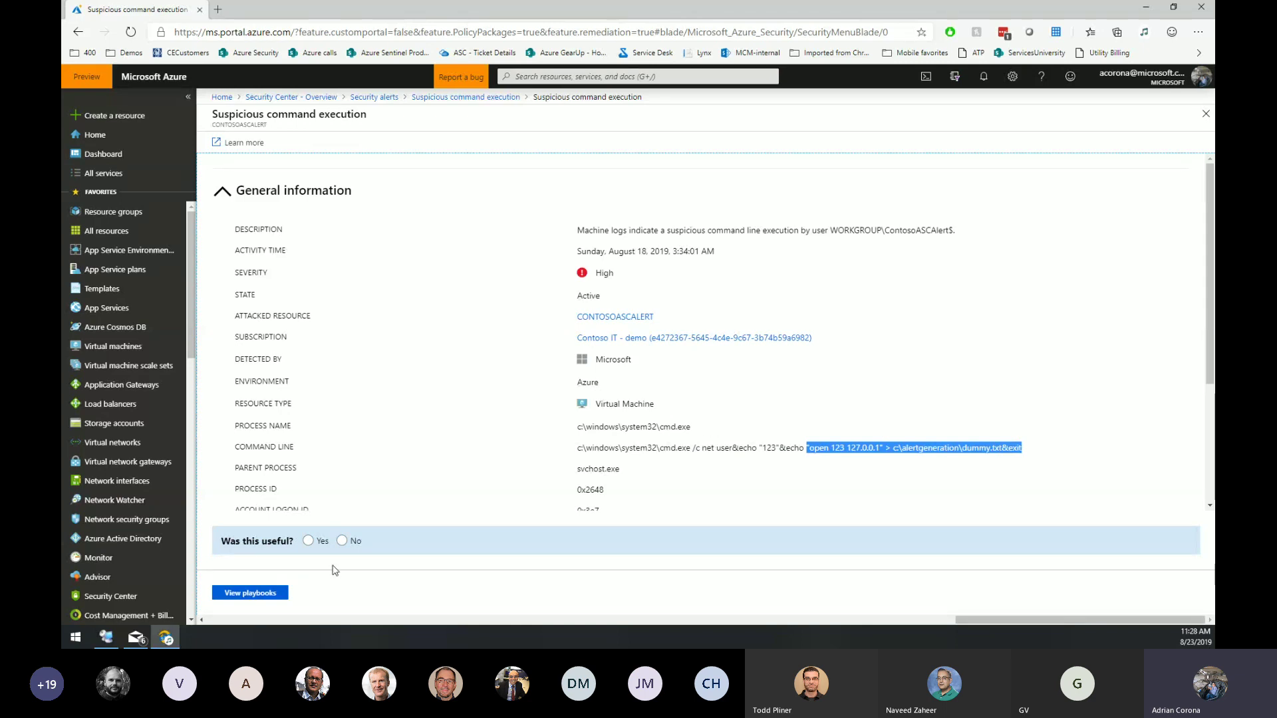
- Return to the full Security alerts list and look through its incidents and high-severity alerts
{"action": "left_click", "coordinate": [460, 97]}
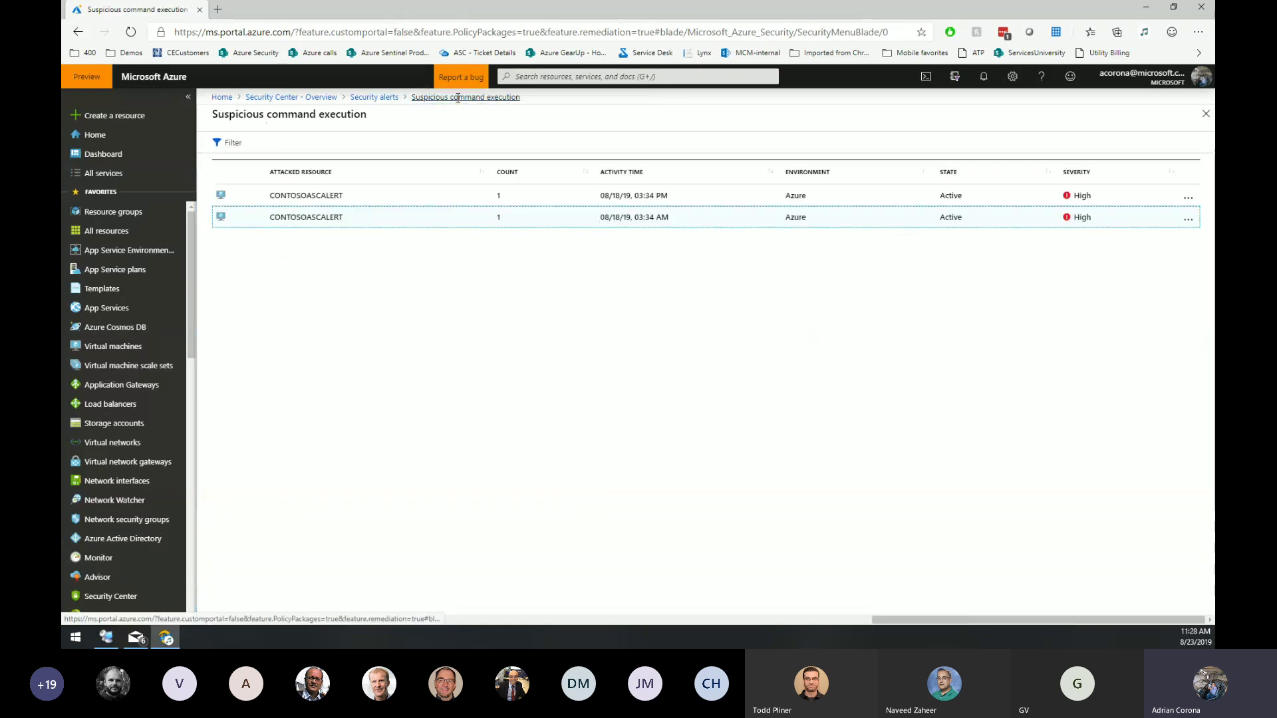
{"action": "left_click", "coordinate": [383, 100]}
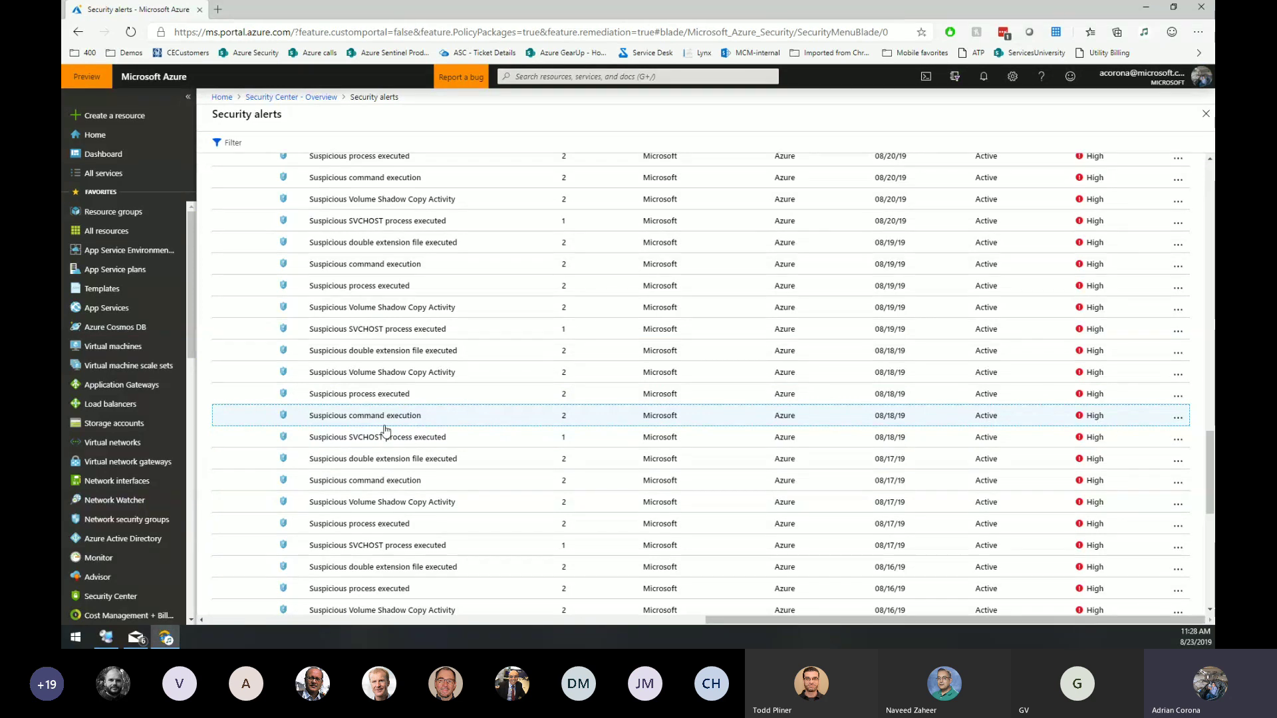
{"action": "scroll", "coordinate": [386, 430], "scroll_direction": "up", "scroll_amount": 10}
{"action": "scroll", "coordinate": [386, 430], "scroll_direction": "up", "scroll_amount": 4}
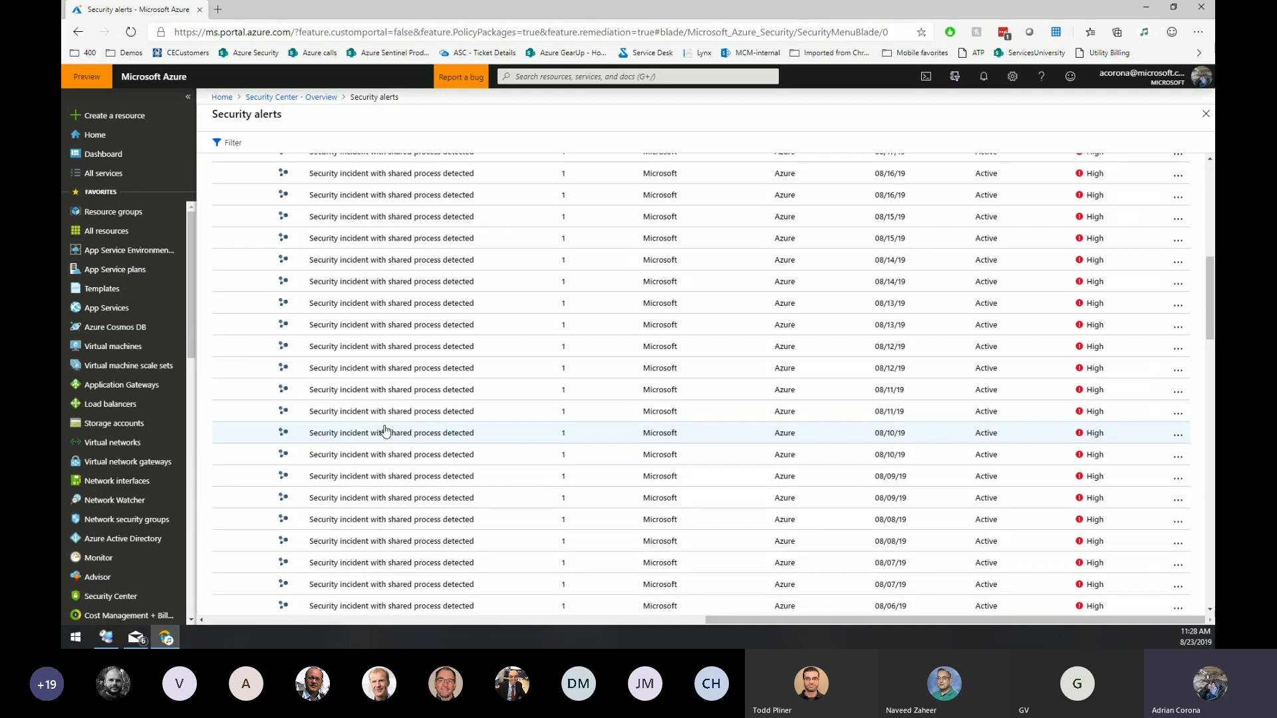
{"action": "scroll", "coordinate": [385, 430], "scroll_direction": "down", "scroll_amount": 8}
{"action": "scroll", "coordinate": [386, 430], "scroll_direction": "down", "scroll_amount": 10}
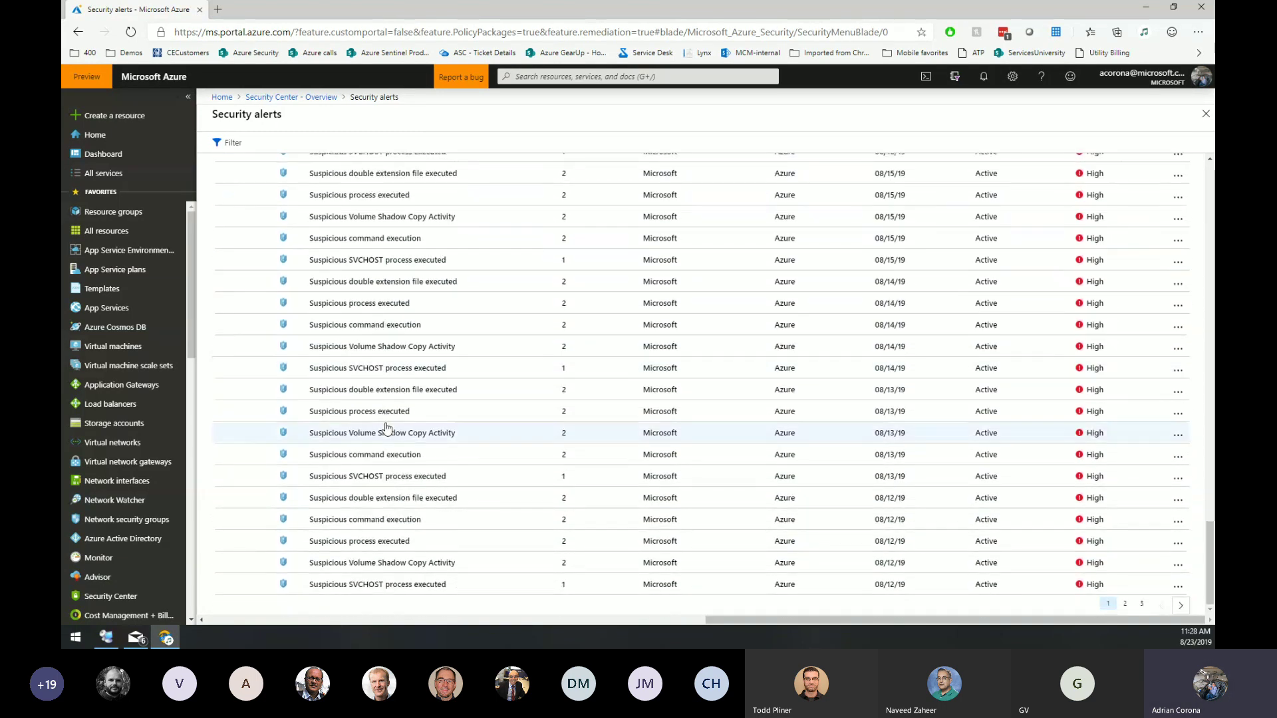
- Sort the security alerts by Detected By in descending order
{"action": "scroll", "coordinate": [527, 368], "scroll_direction": "up", "scroll_amount": 10}
{"action": "scroll", "coordinate": [602, 378], "scroll_direction": "up", "scroll_amount": 10}
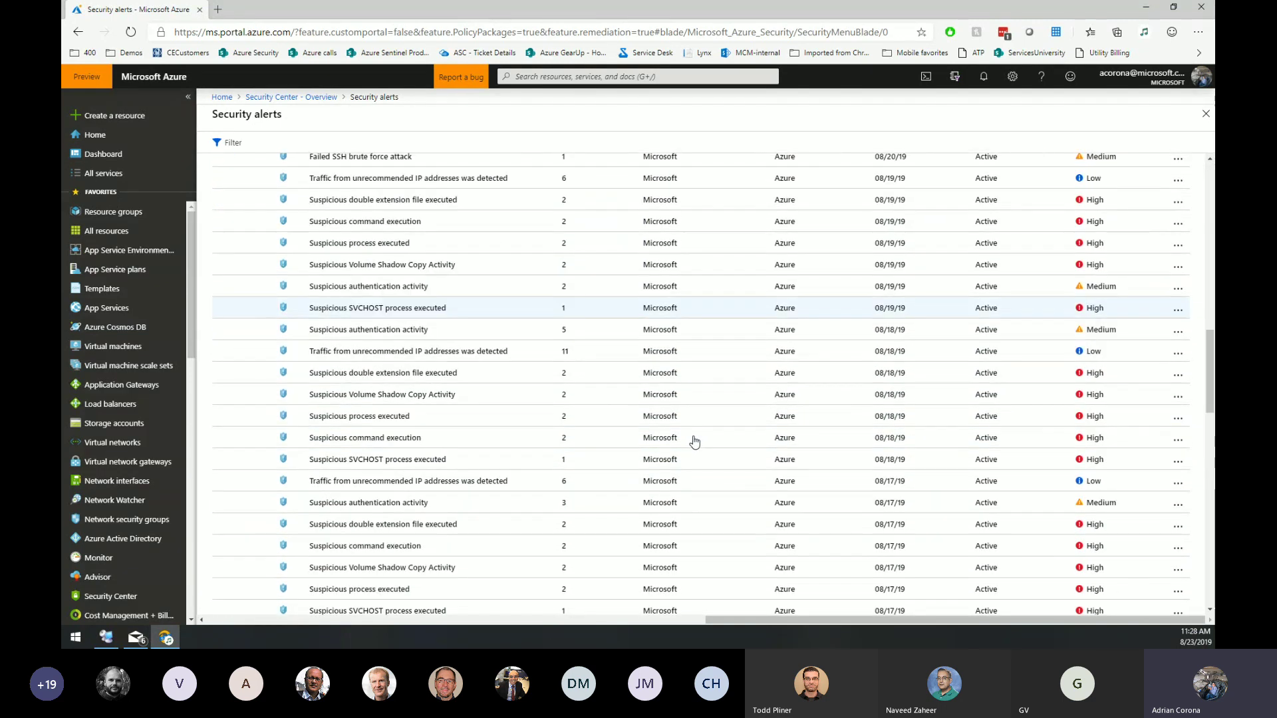
{"action": "scroll", "coordinate": [694, 442], "scroll_direction": "up", "scroll_amount": 10}
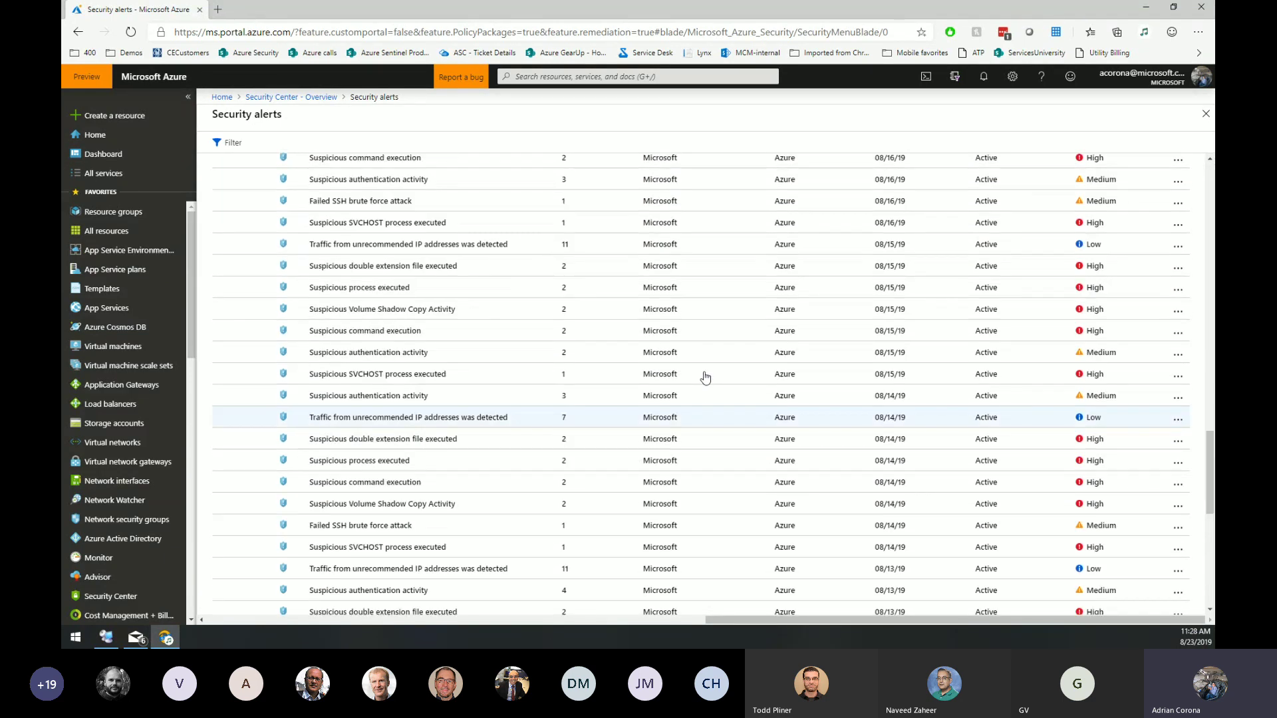
{"action": "scroll", "coordinate": [688, 340], "scroll_direction": "up", "scroll_amount": 12}
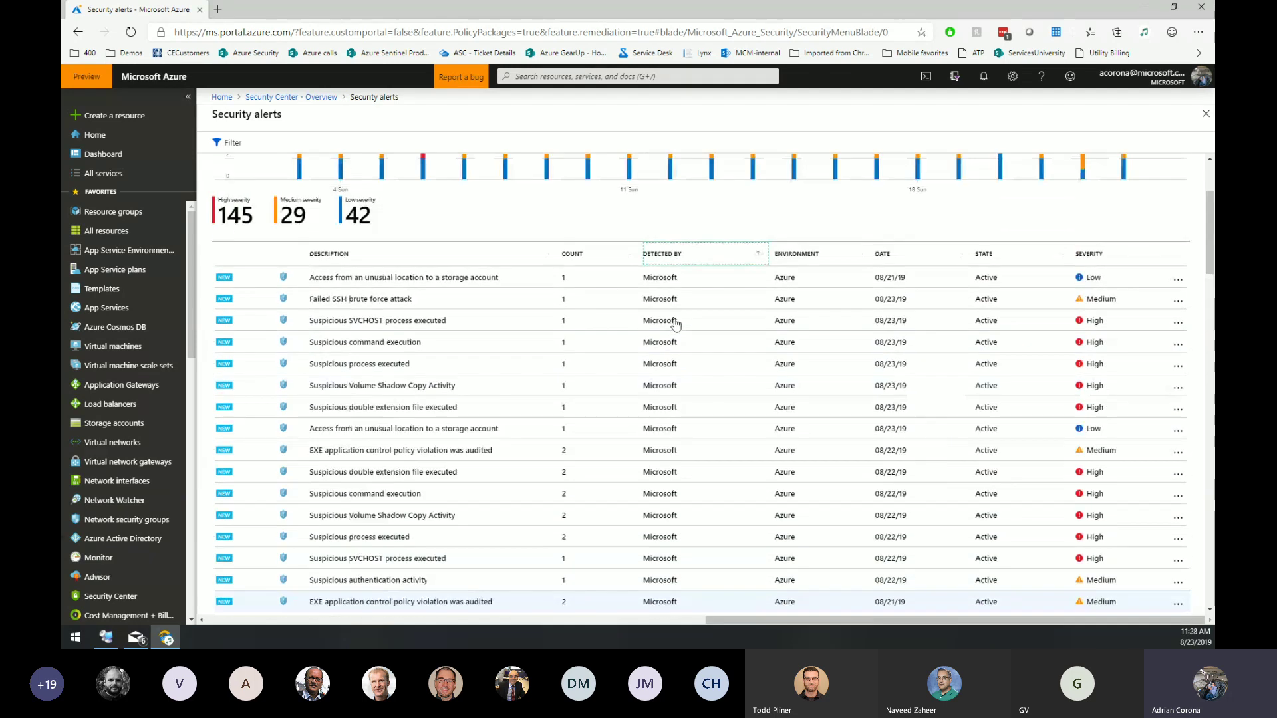
{"action": "left_click", "coordinate": [688, 418]}
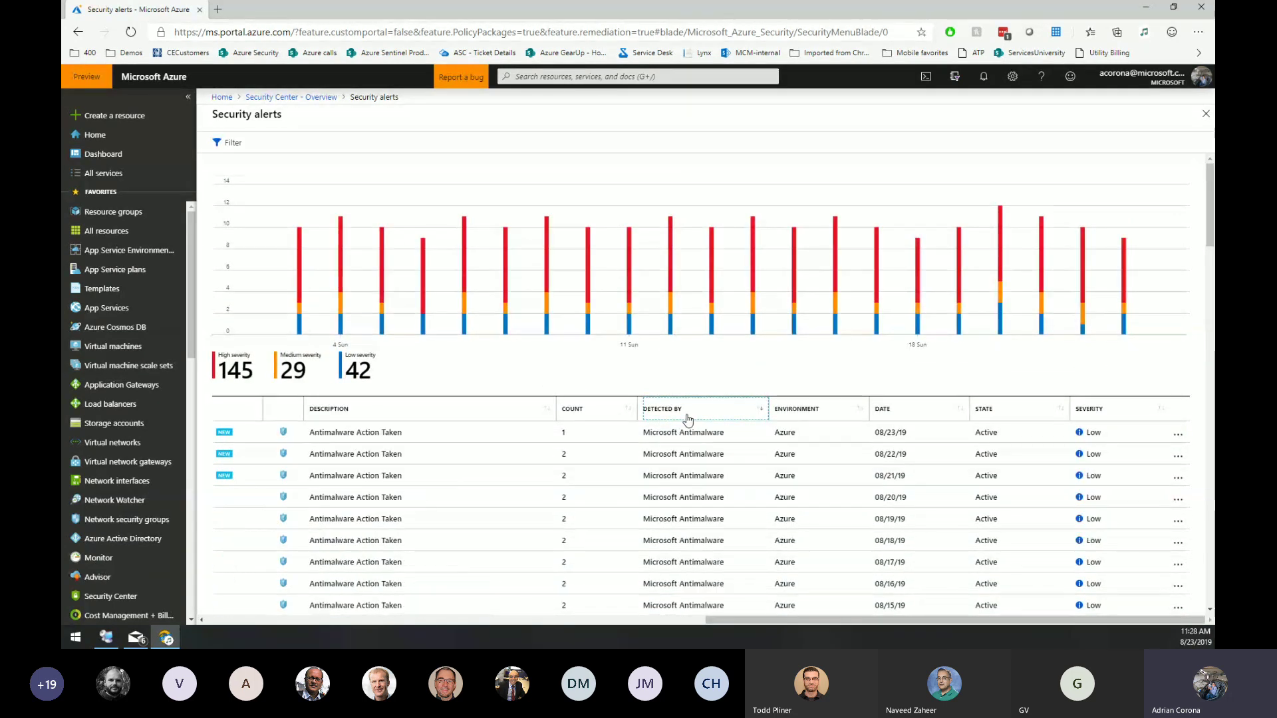
- Examine the sorted alerts on the last page of the list, then return to the first page
{"action": "scroll", "coordinate": [699, 498], "scroll_direction": "down", "scroll_amount": 1}
{"action": "scroll", "coordinate": [699, 499], "scroll_direction": "down", "scroll_amount": 15}
{"action": "scroll", "coordinate": [698, 489], "scroll_direction": "down", "scroll_amount": 2}
{"action": "left_click", "coordinate": [1142, 603]}
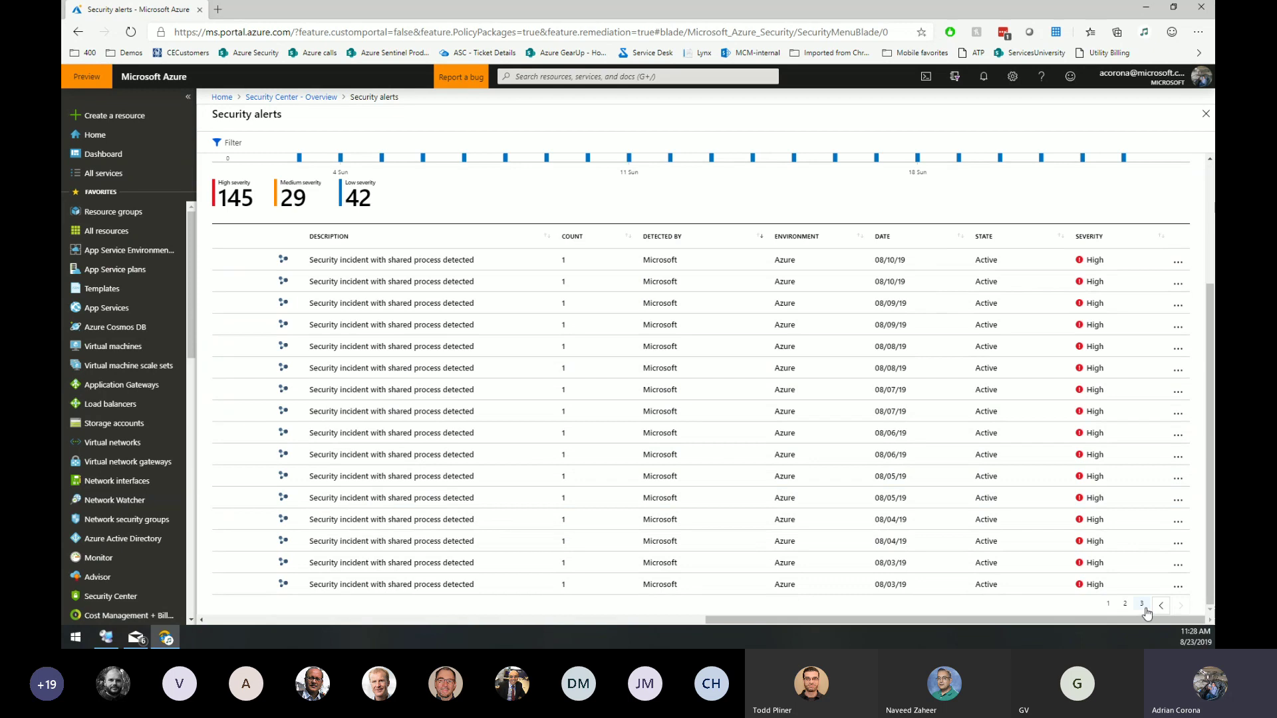
{"action": "left_click", "coordinate": [1161, 605]}
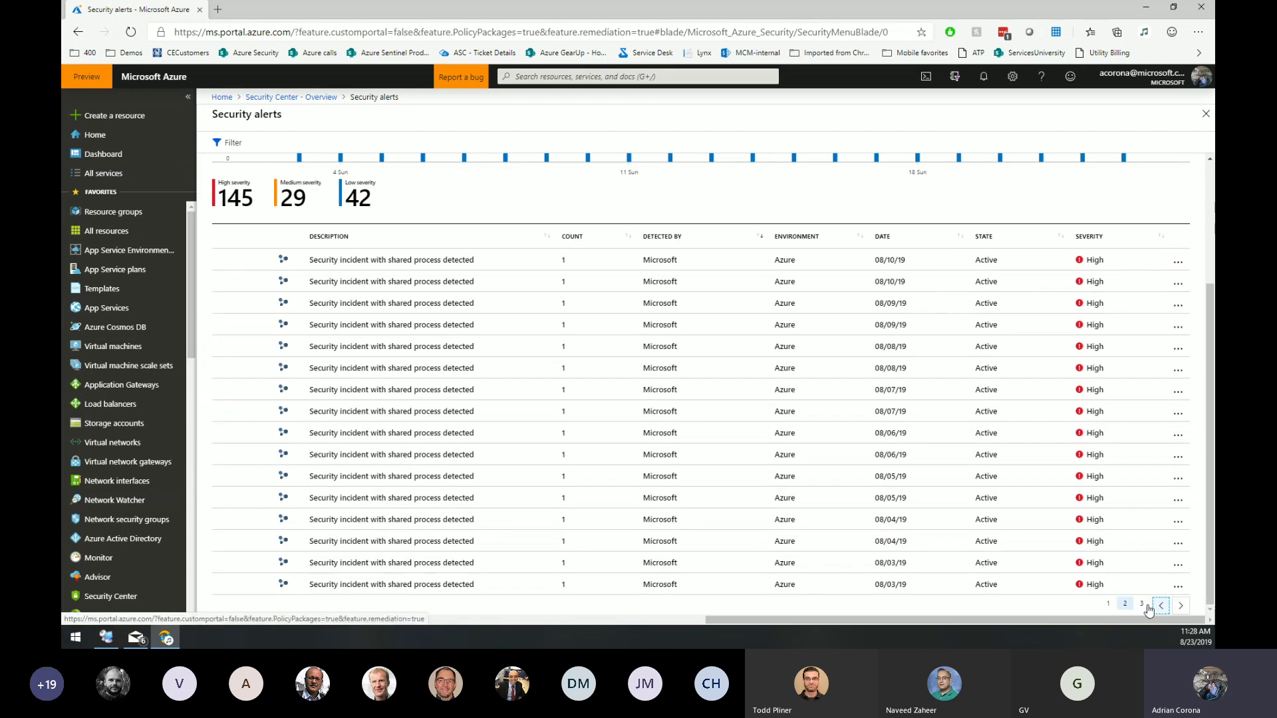
{"action": "left_click", "coordinate": [1142, 604]}
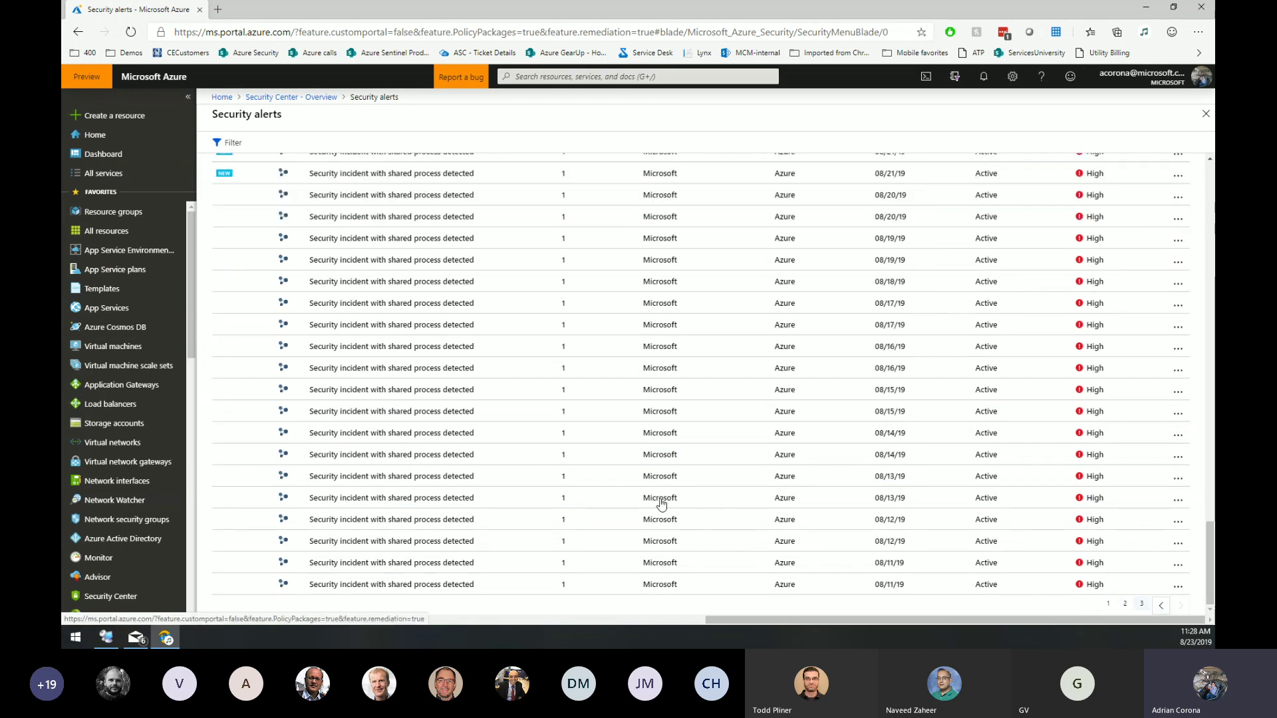
{"action": "scroll", "coordinate": [665, 492], "scroll_direction": "up", "scroll_amount": 3}
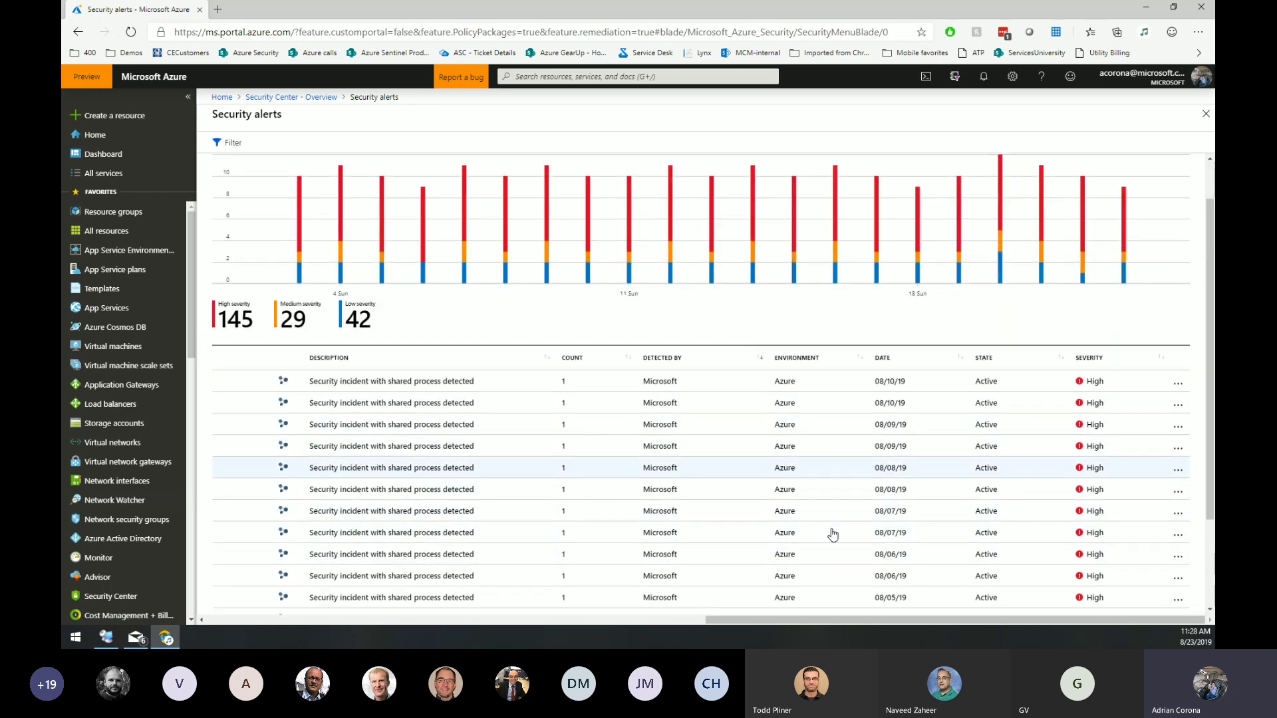
{"action": "scroll", "coordinate": [835, 532], "scroll_direction": "down", "scroll_amount": 3}
{"action": "left_click", "coordinate": [1108, 605]}
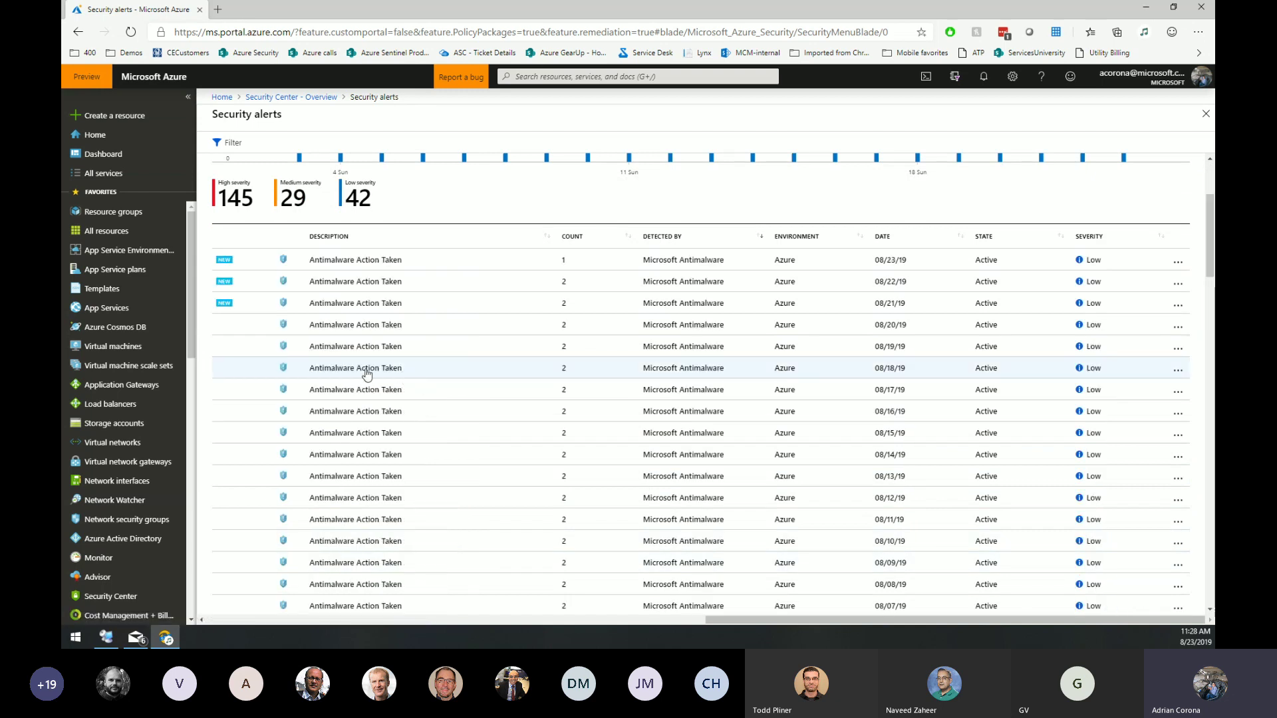
{"action": "scroll", "coordinate": [449, 405], "scroll_direction": "up", "scroll_amount": 3}
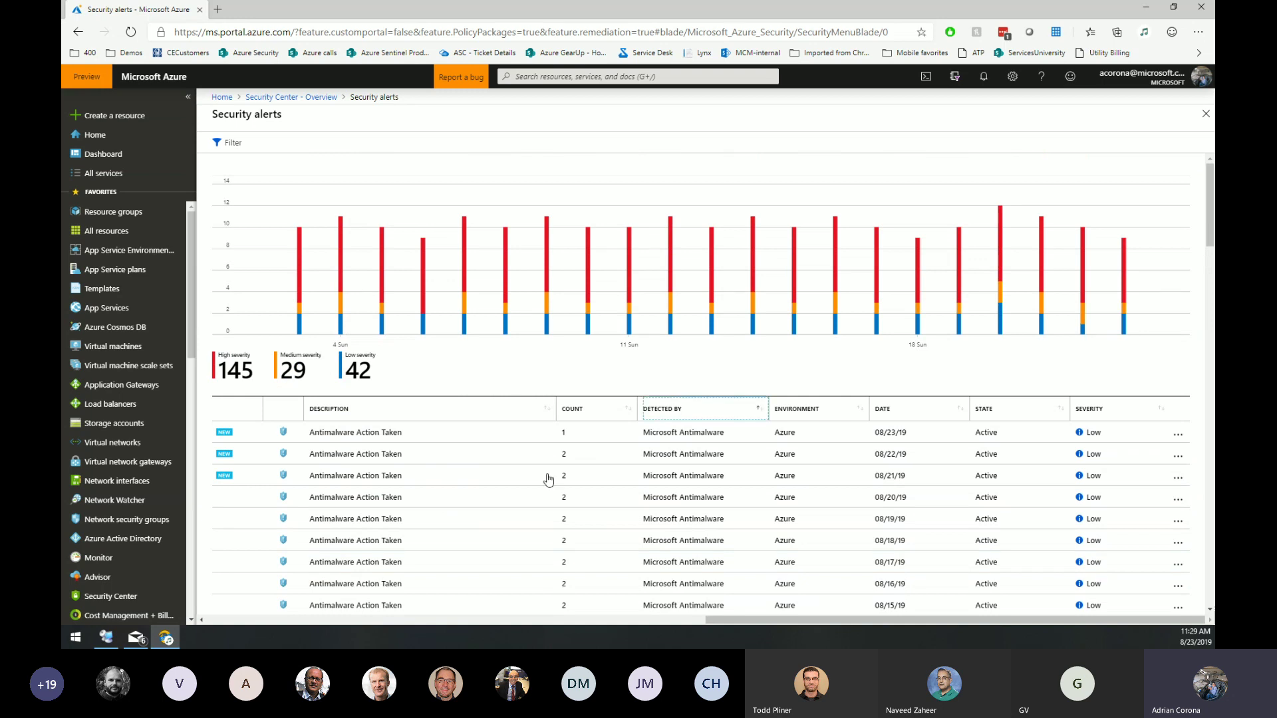
- Sort the alerts by Description and open the 08/23/19 Security incident with shared process detected
{"action": "left_click", "coordinate": [689, 414]}
{"action": "left_click", "coordinate": [426, 413]}
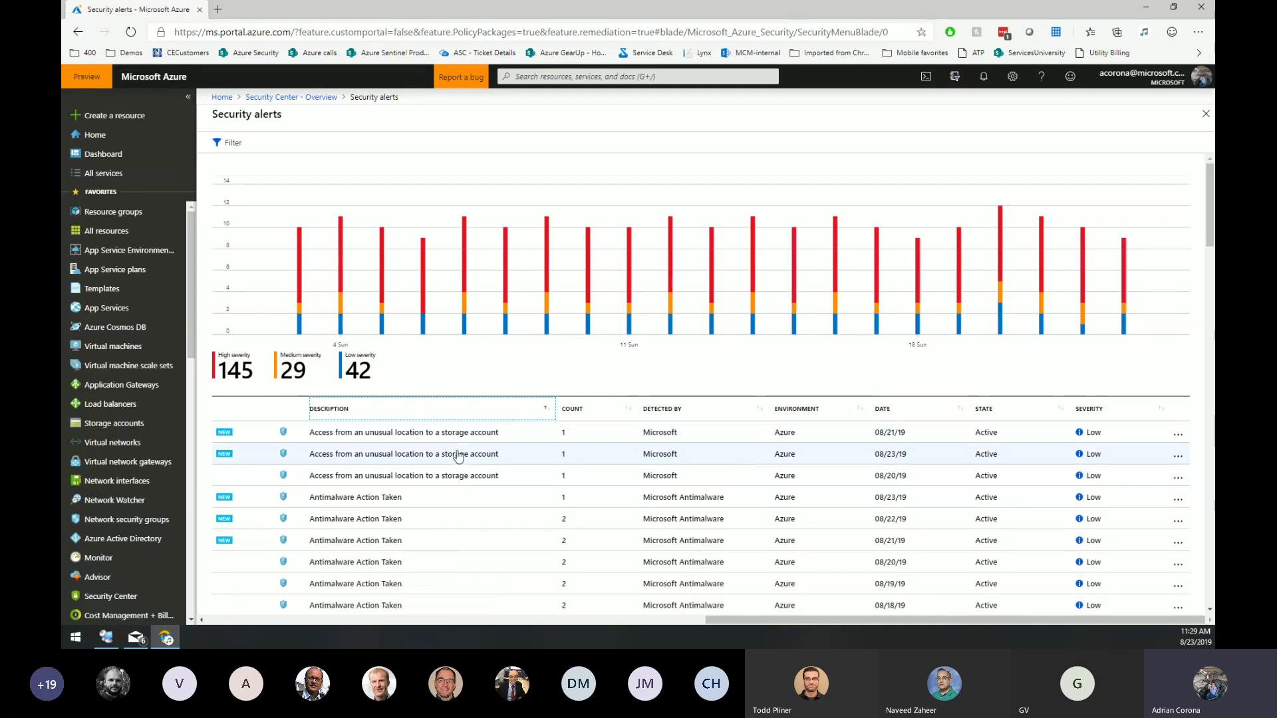
{"action": "scroll", "coordinate": [455, 502], "scroll_direction": "down", "scroll_amount": 5}
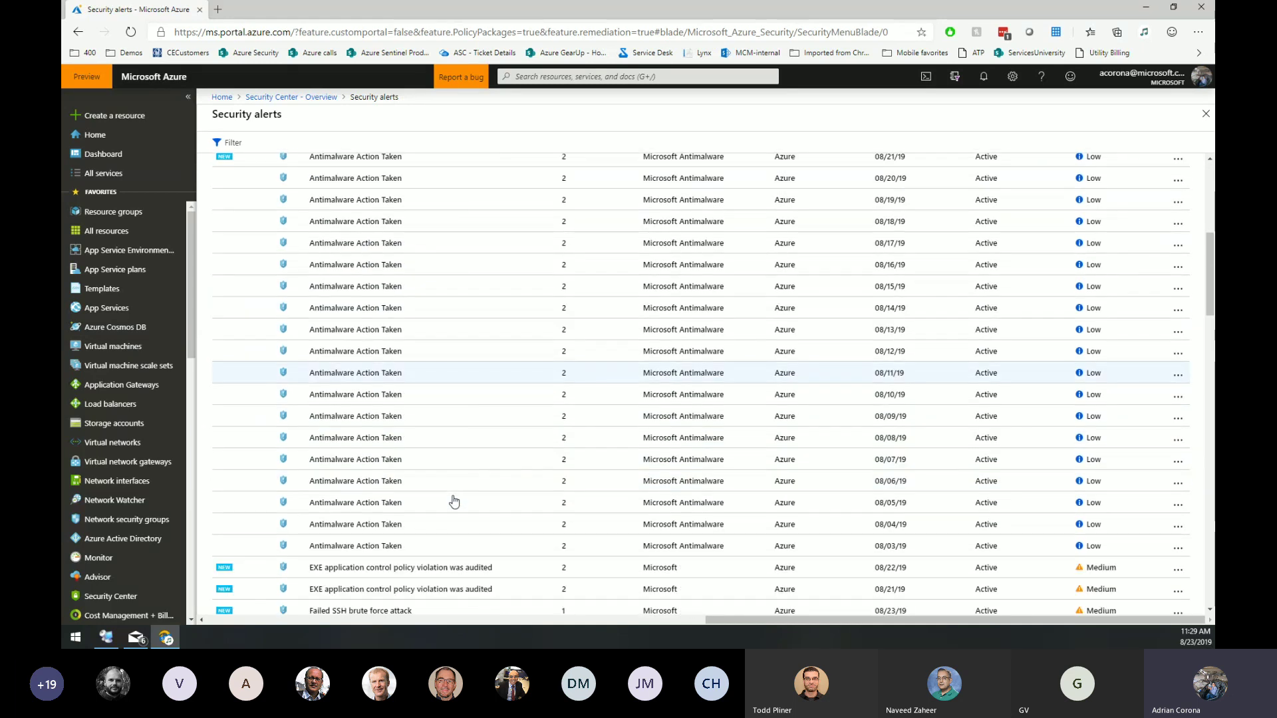
{"action": "scroll", "coordinate": [454, 502], "scroll_direction": "down", "scroll_amount": 3}
{"action": "scroll", "coordinate": [454, 502], "scroll_direction": "down", "scroll_amount": 3}
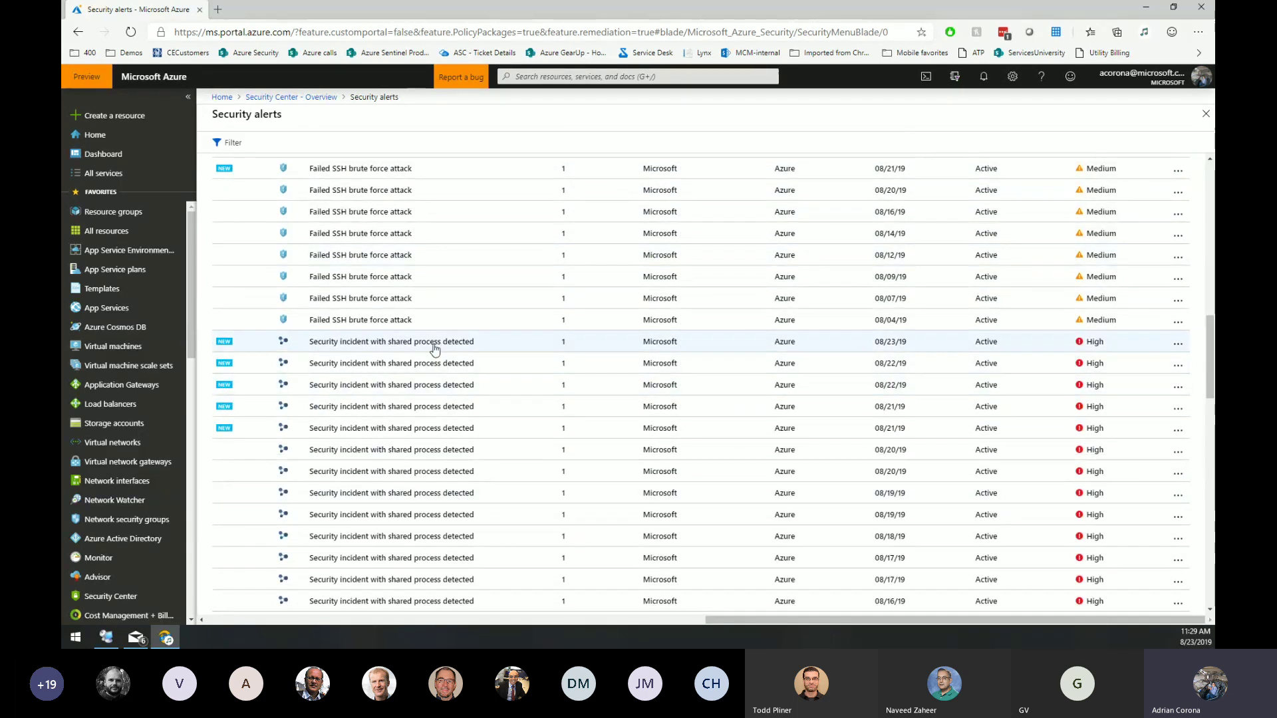
{"action": "left_click", "coordinate": [506, 341]}
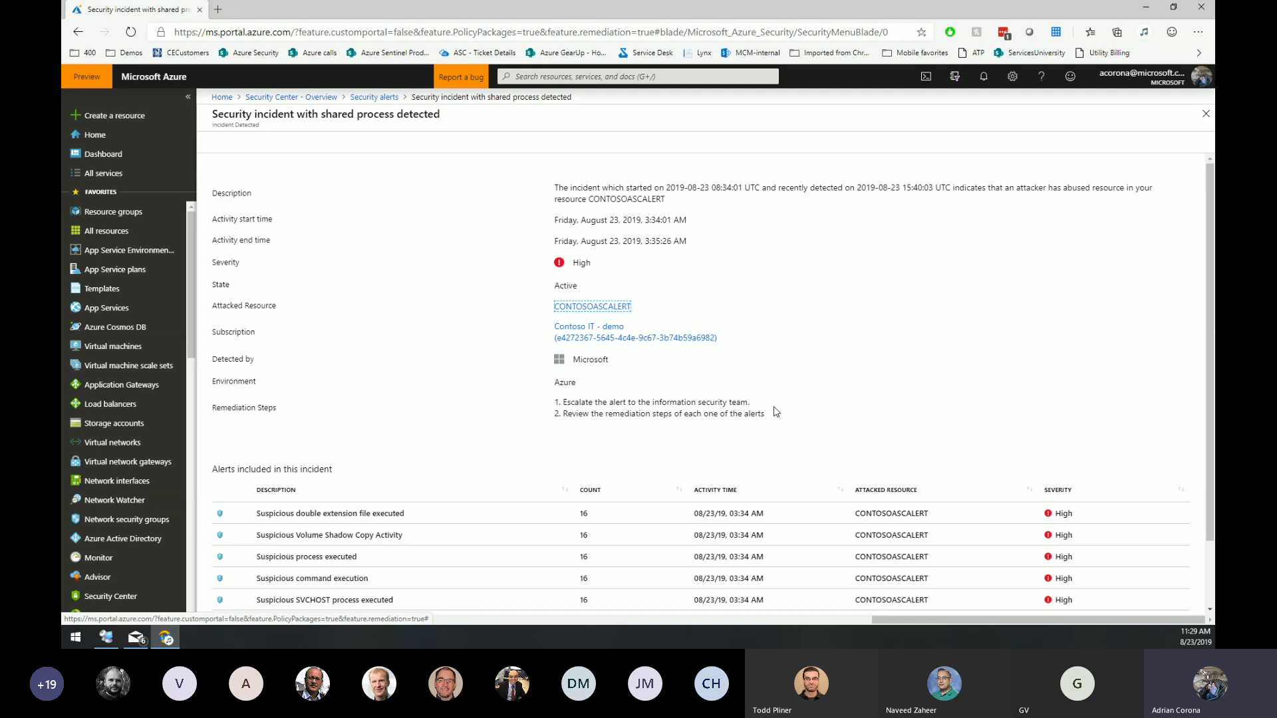
- Examine the incident's details and its section of included alerts
{"action": "scroll", "coordinate": [775, 412], "scroll_direction": "down", "scroll_amount": 3}
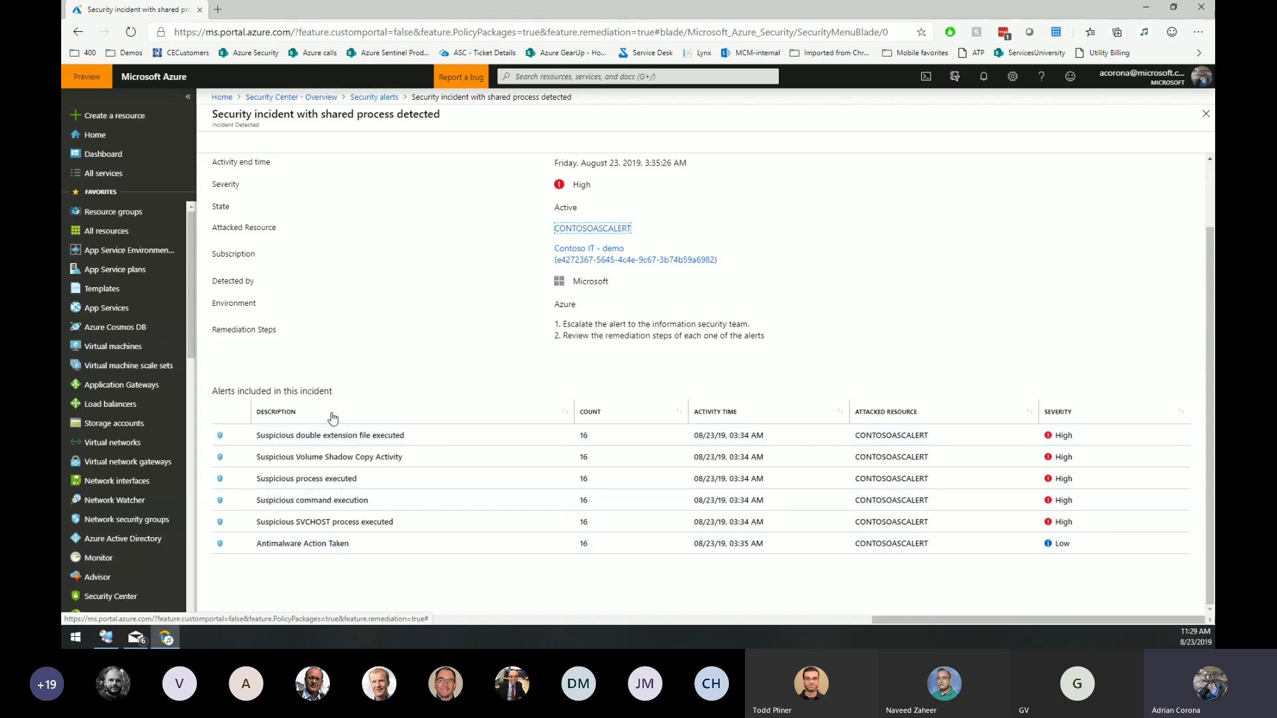
{"action": "left_click", "coordinate": [312, 408]}
{"action": "left_click_drag", "start_coordinate": [312, 408], "coordinate": [407, 373]}
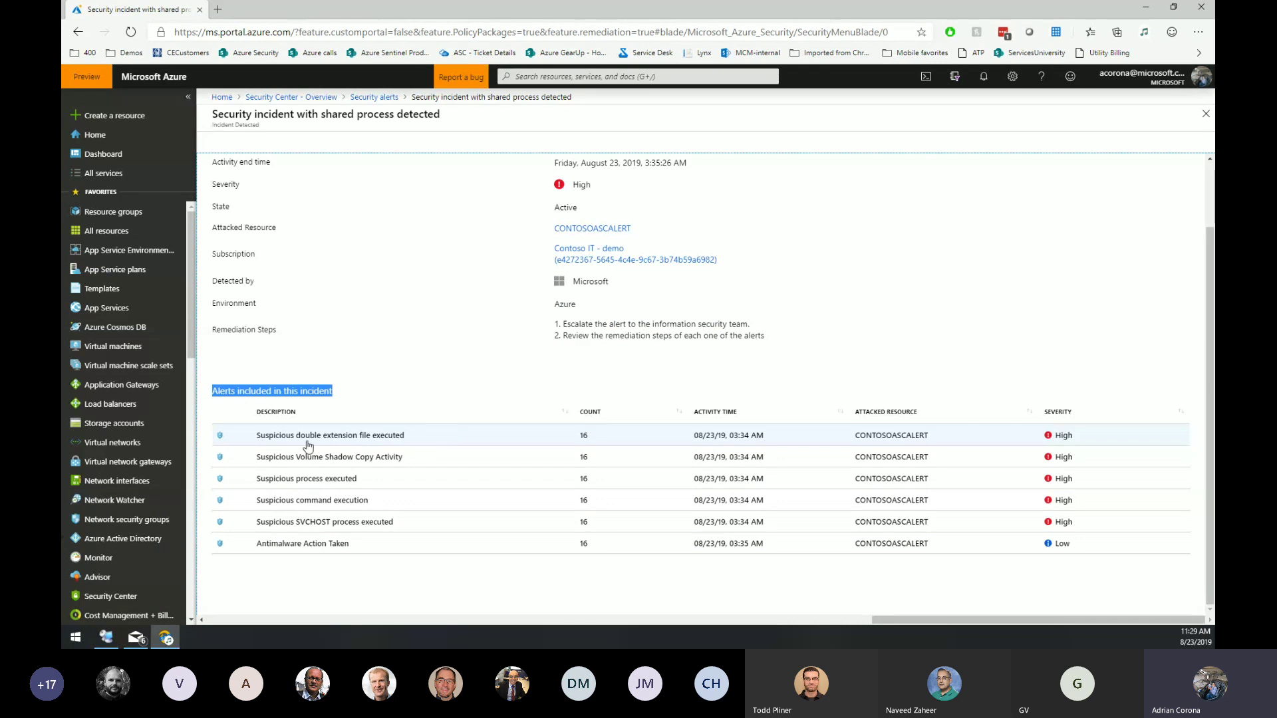
- Open the incident's Suspicious double extension file executed alert, examine its process name, and return to the incident
{"action": "left_click", "coordinate": [273, 439]}
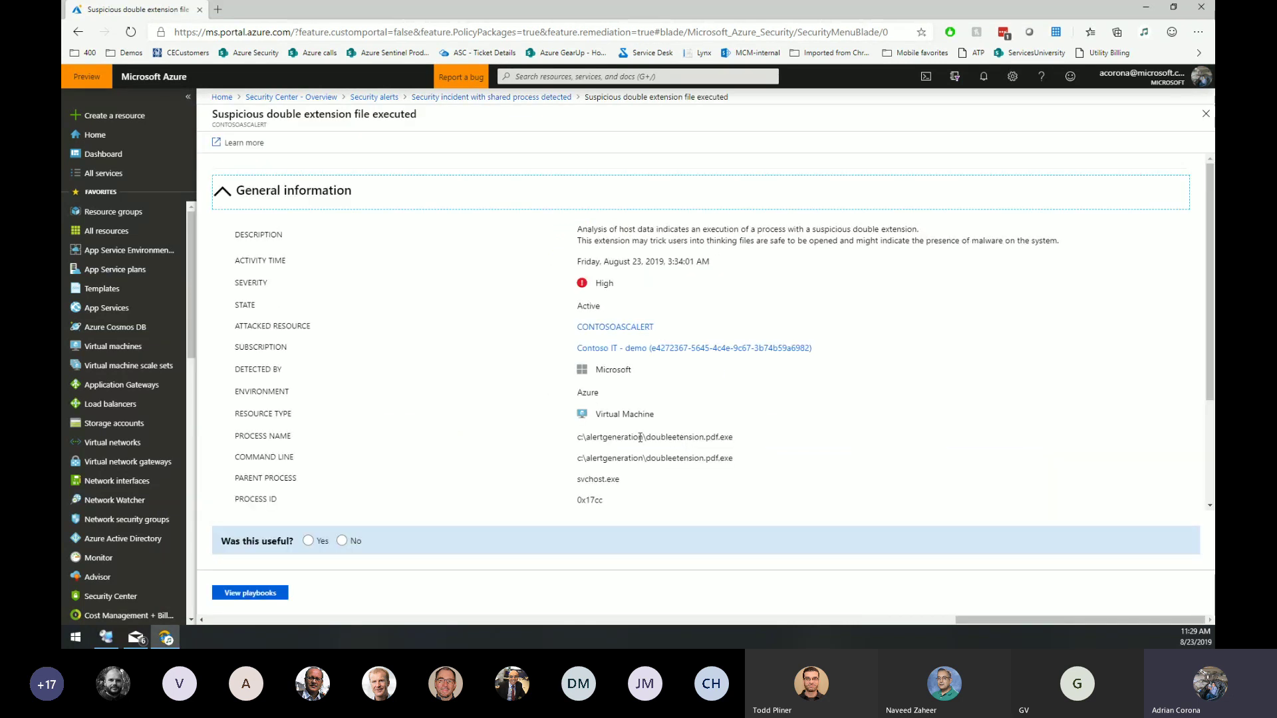
{"action": "left_click_drag", "start_coordinate": [654, 437], "coordinate": [754, 445]}
{"action": "left_click", "coordinate": [747, 458]}
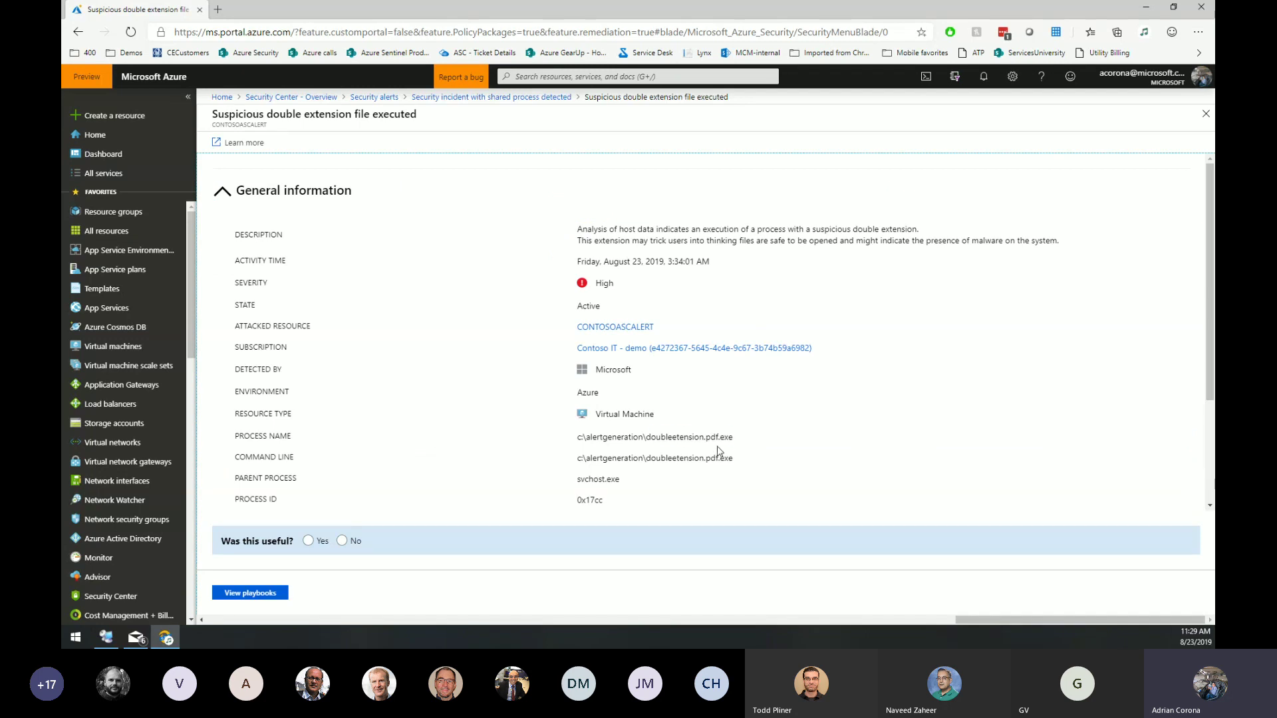
{"action": "left_click", "coordinate": [492, 97]}
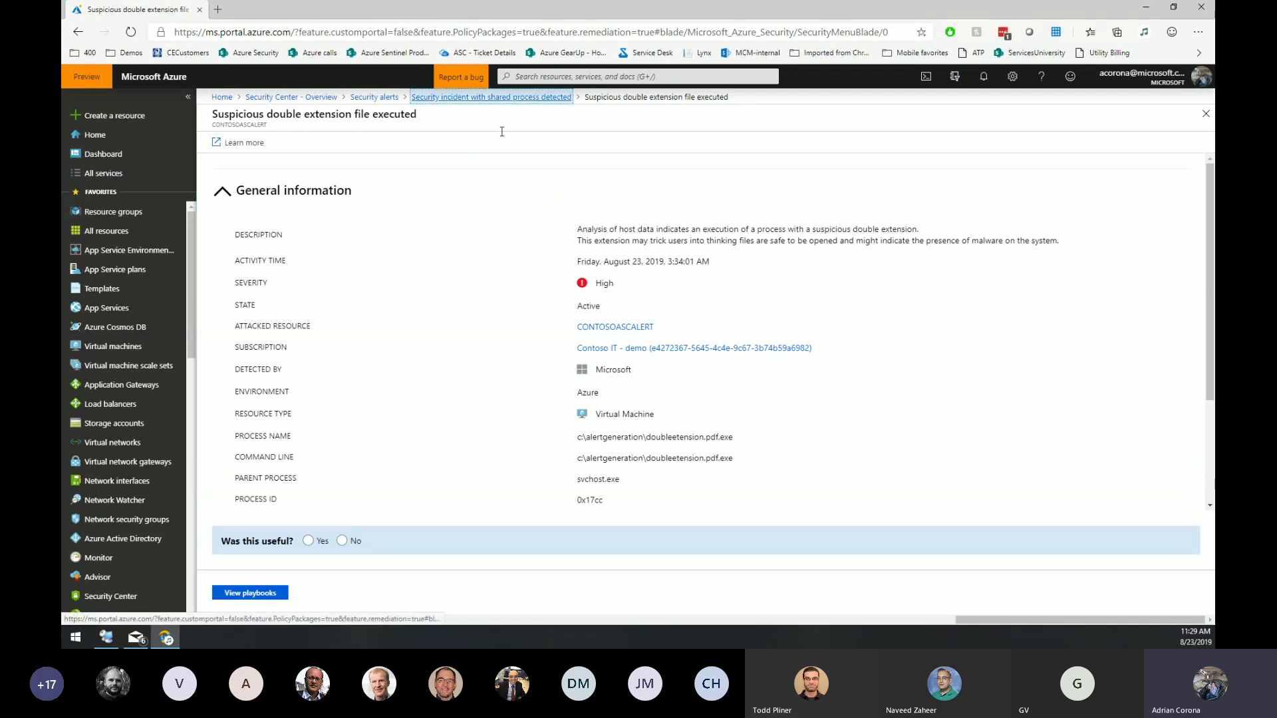
- Open the incident's Suspicious Volume Shadow Copy Activity alert, examine its description and command line, and return to the incident
{"action": "left_click", "coordinate": [410, 460]}
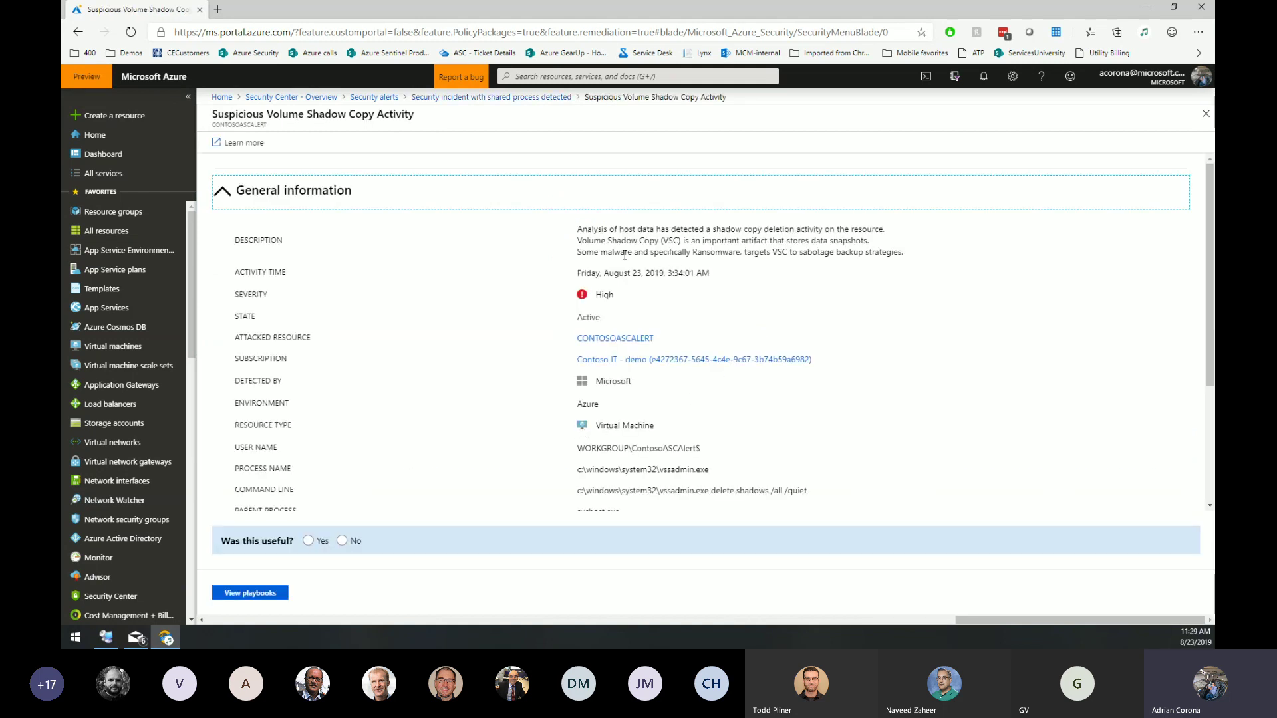
{"action": "scroll", "coordinate": [671, 459], "scroll_direction": "down", "scroll_amount": 1}
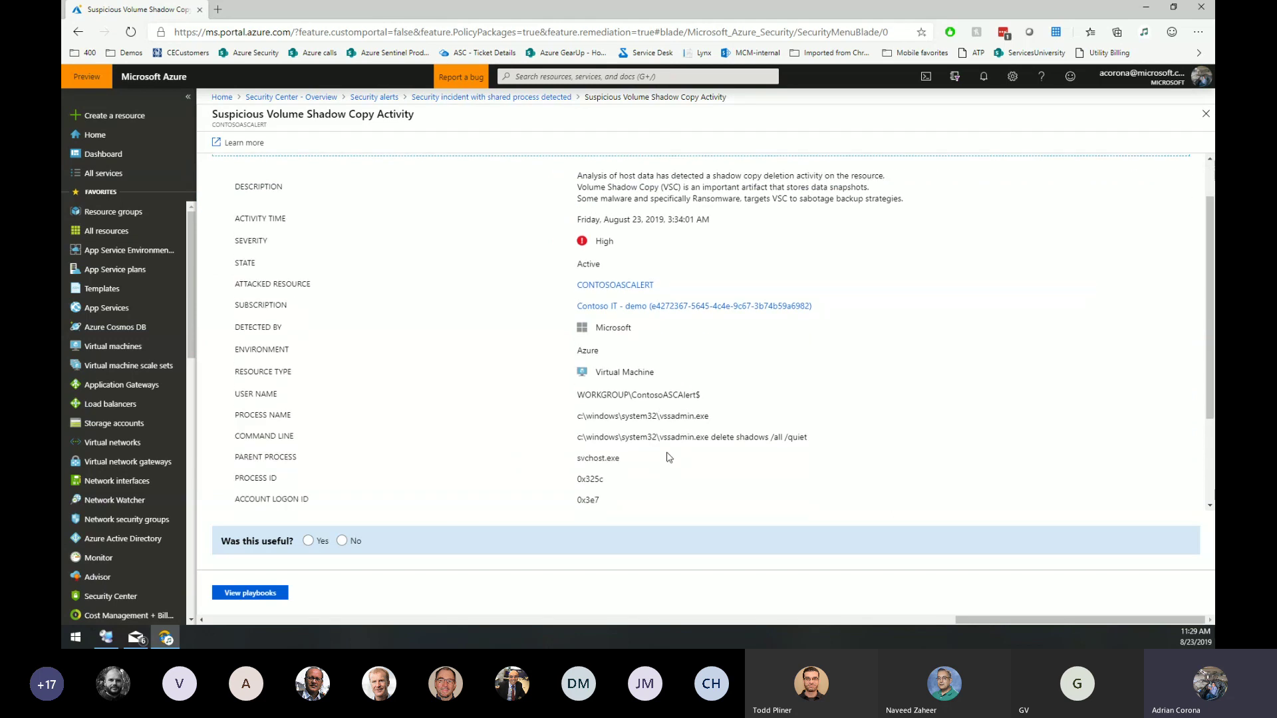
{"action": "left_click_drag", "start_coordinate": [661, 436], "coordinate": [836, 441]}
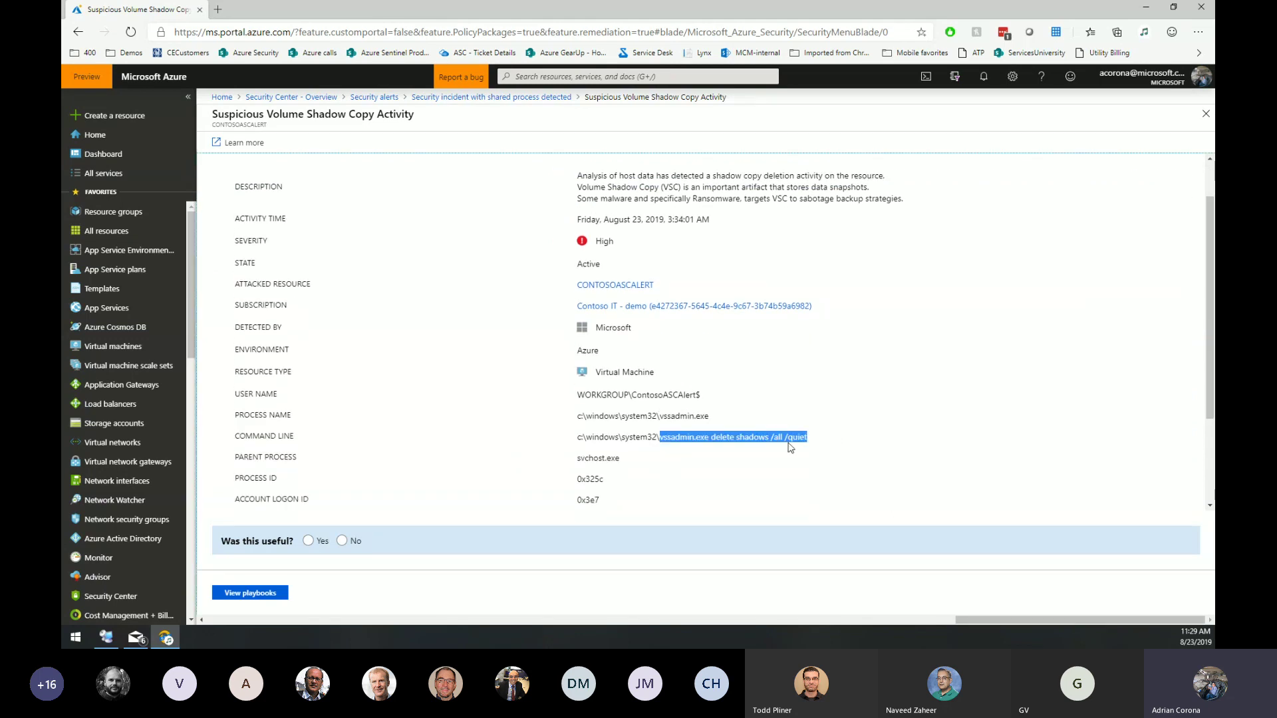
{"action": "left_click", "coordinate": [515, 97]}
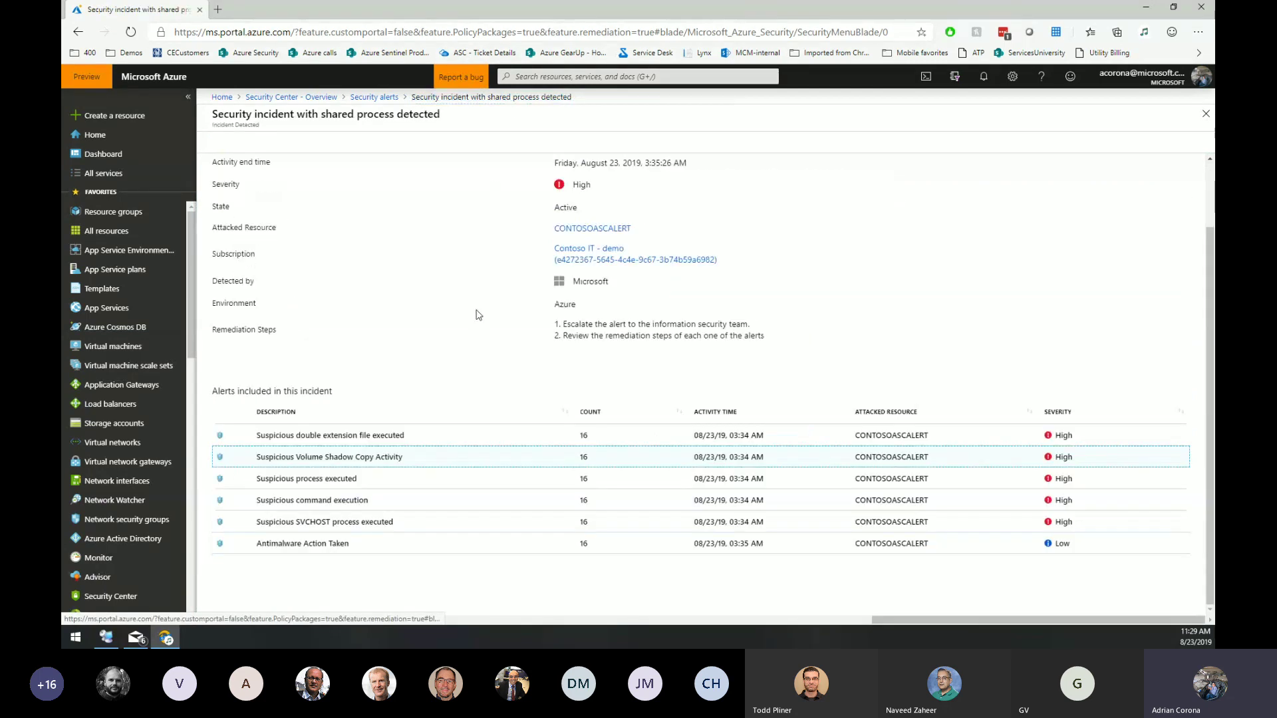
- Open the Suspicious process executed alert, examine its suspicious command line and remediation steps, and return to the incident
{"action": "left_click", "coordinate": [397, 485]}
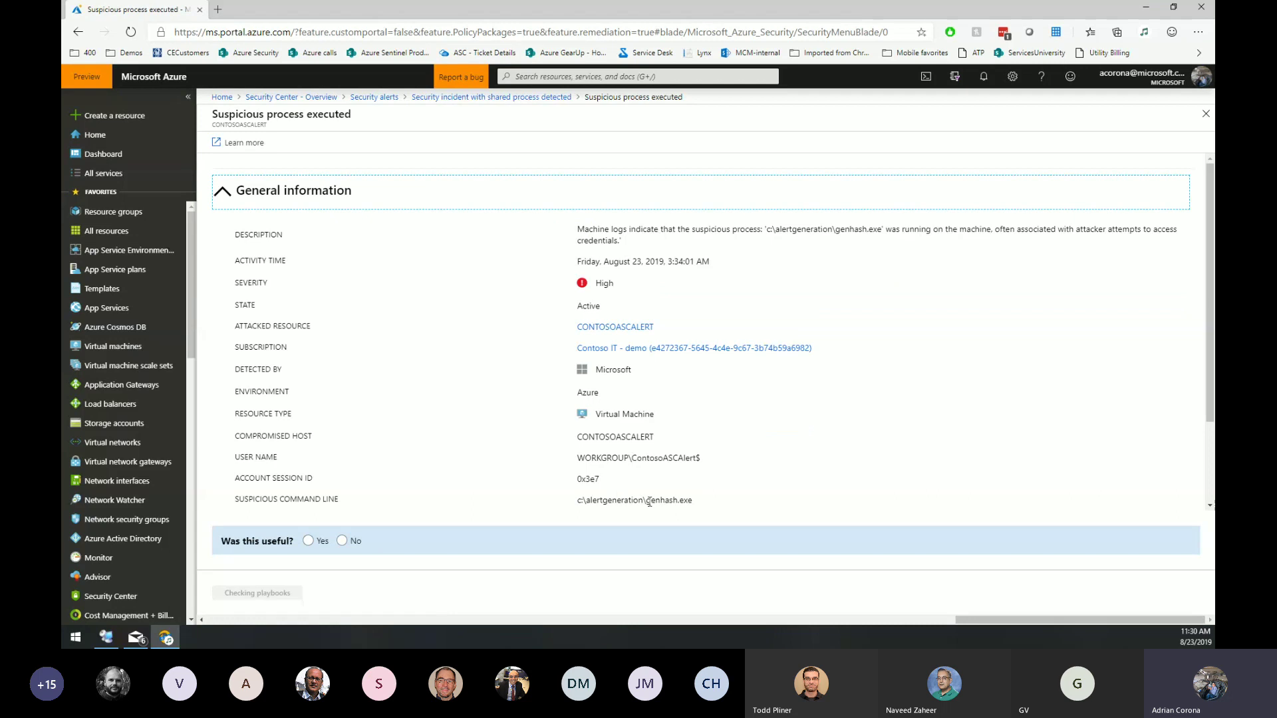
{"action": "left_click_drag", "start_coordinate": [645, 500], "coordinate": [692, 408]}
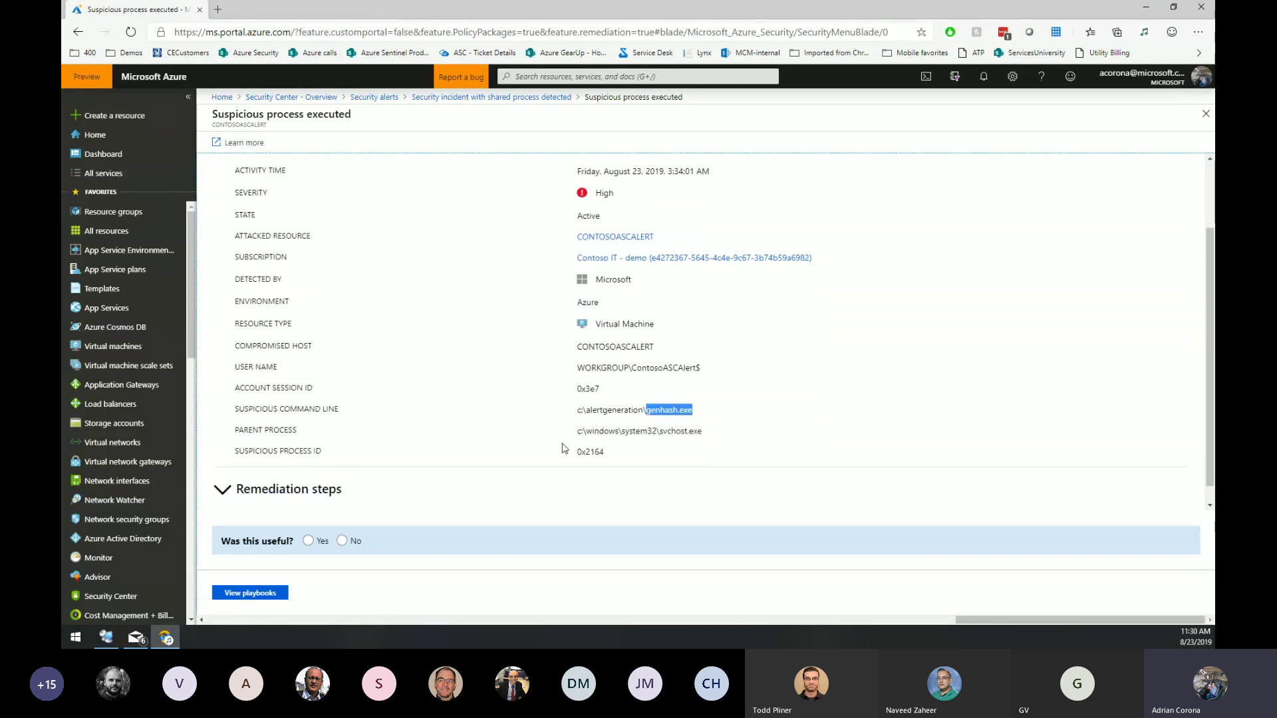
{"action": "left_click", "coordinate": [342, 492]}
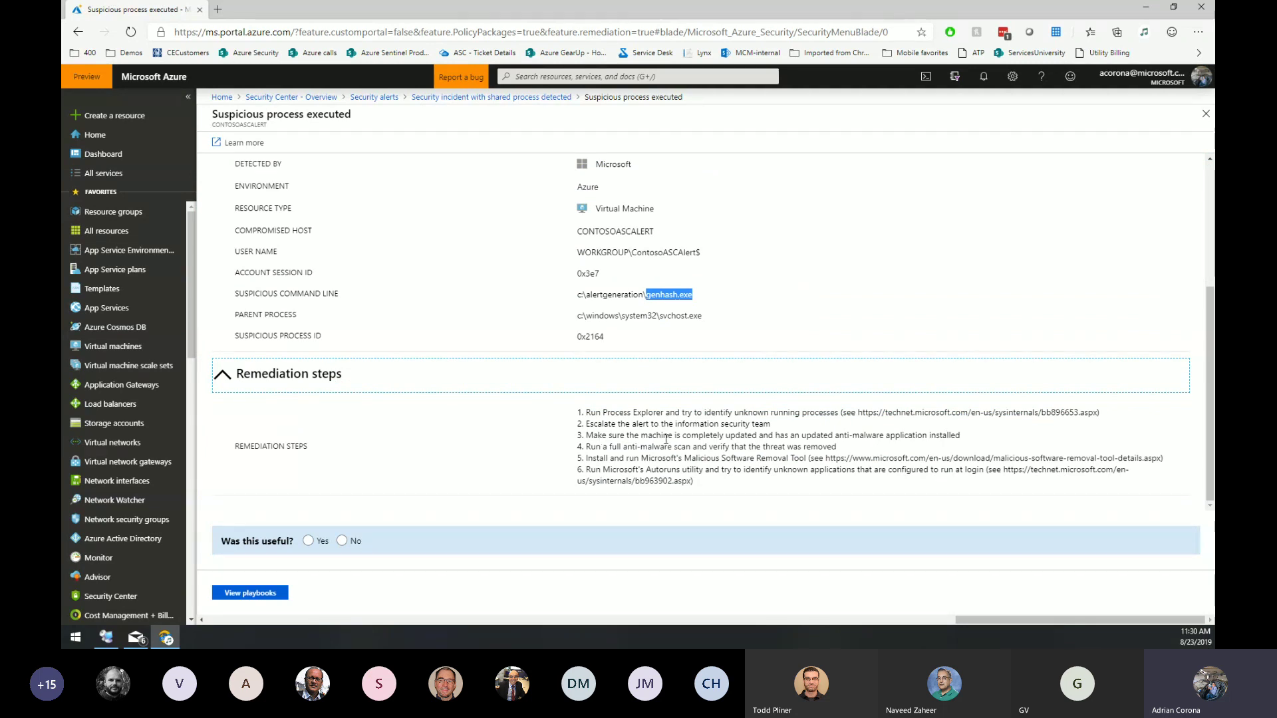
{"action": "scroll", "coordinate": [560, 446], "scroll_direction": "up", "scroll_amount": 2}
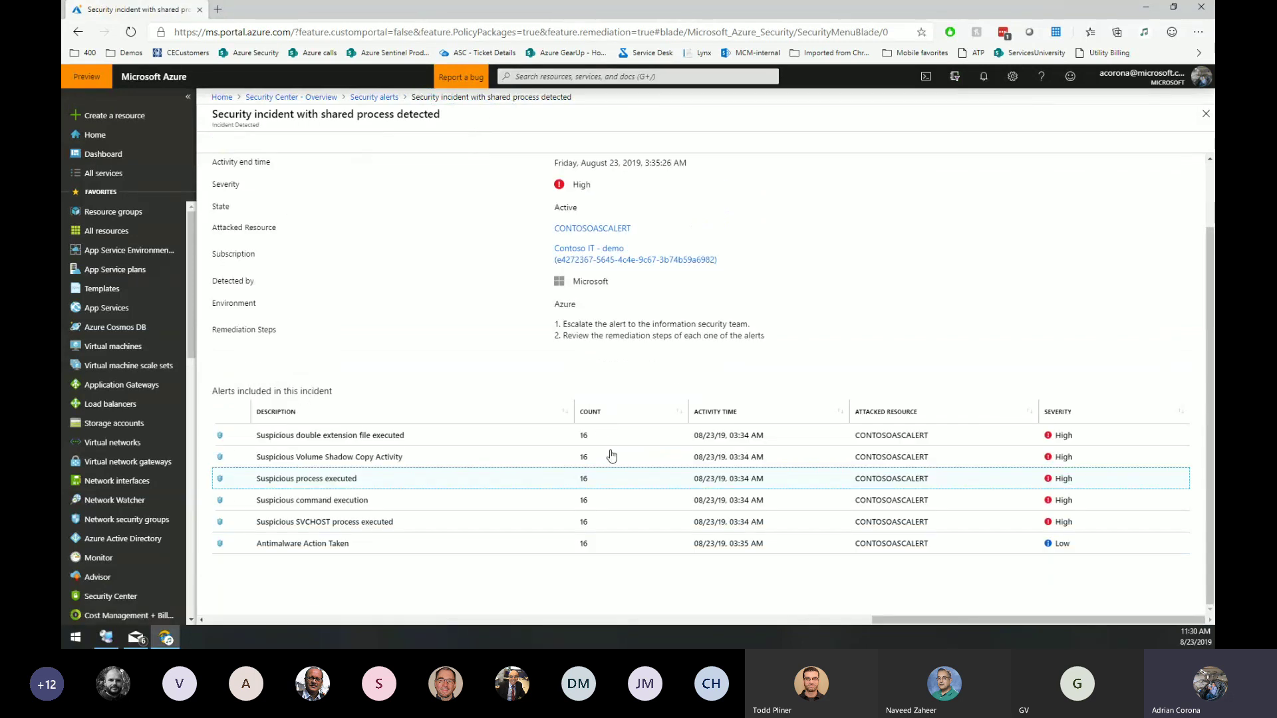
- Open the incident's Suspicious command execution alert, examine the command line arguments, and return to the incident
{"action": "left_click", "coordinate": [343, 506]}
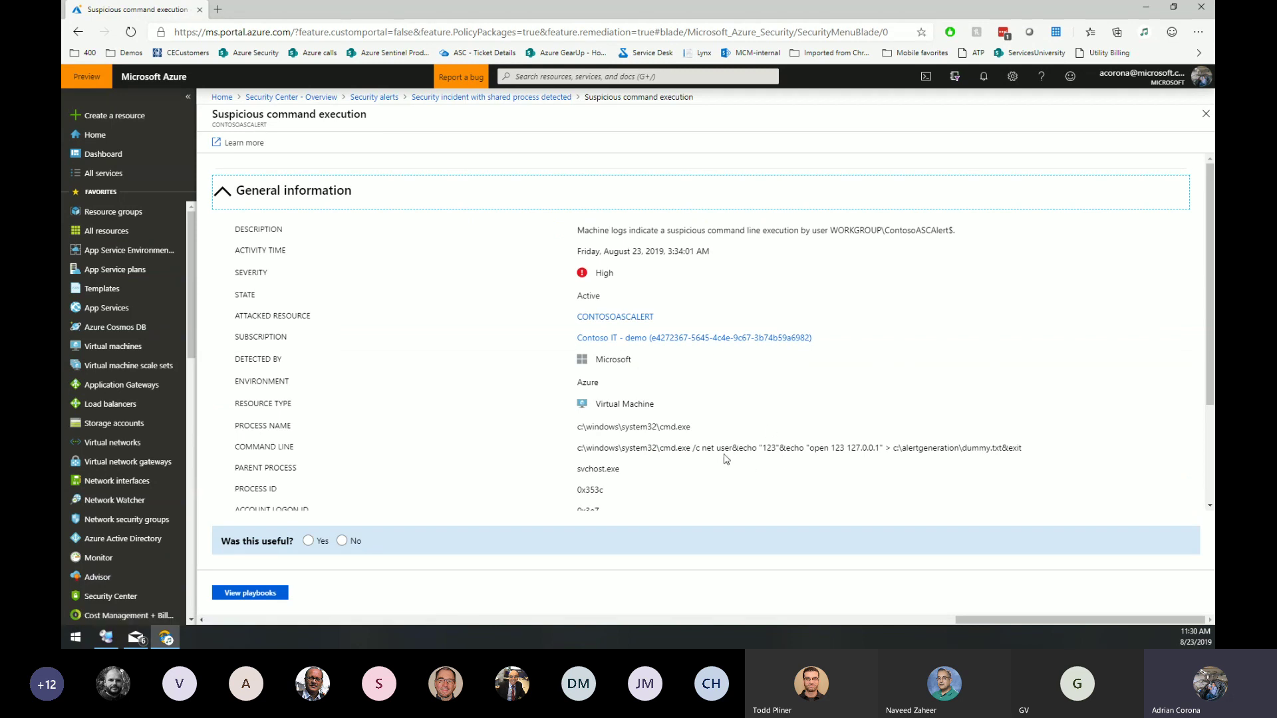
{"action": "left_click_drag", "start_coordinate": [683, 452], "coordinate": [1024, 451]}
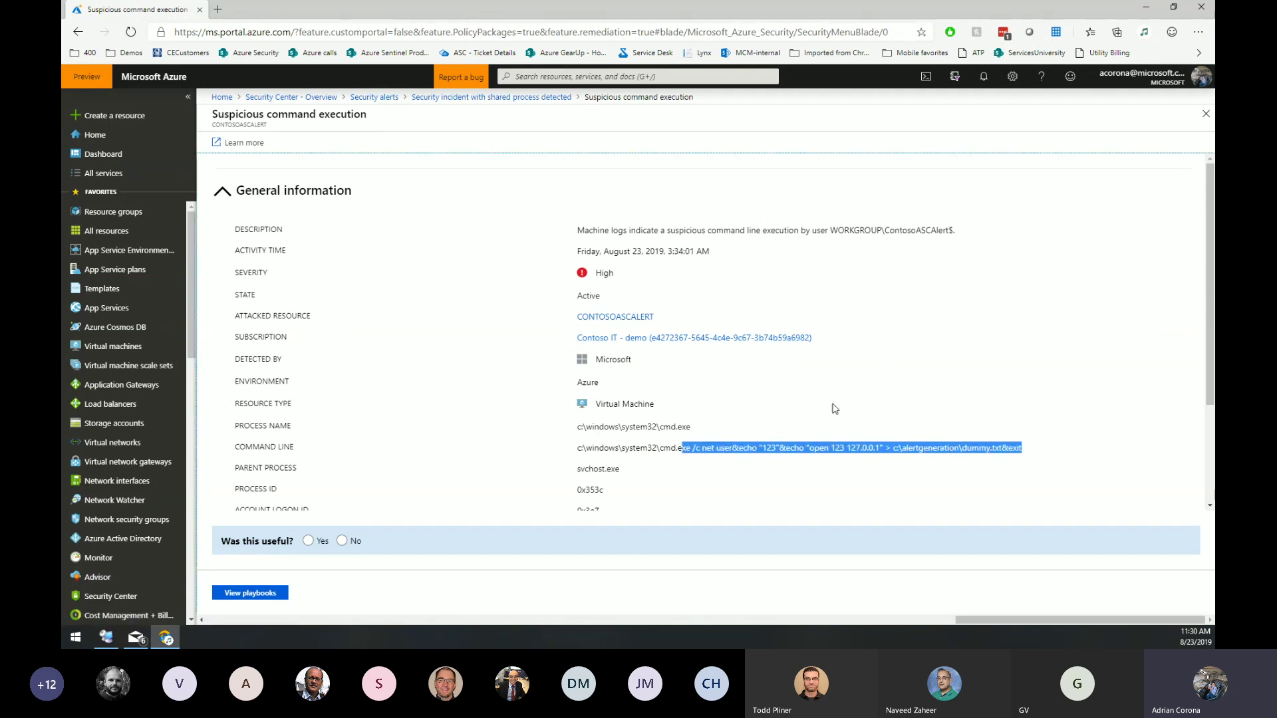
{"action": "left_click", "coordinate": [523, 98]}
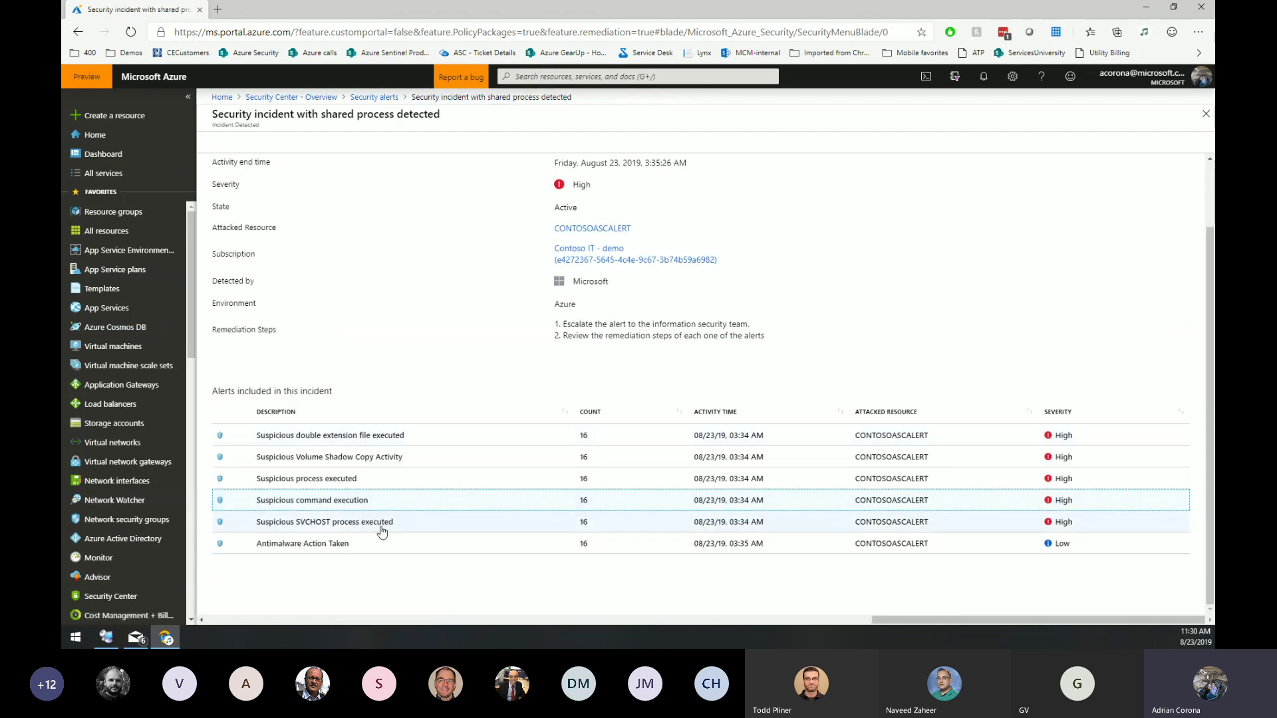
- Open the incident's Suspicious SVCHOST process executed alert and examine its process name, file path and user SID
{"action": "left_click", "coordinate": [382, 530]}
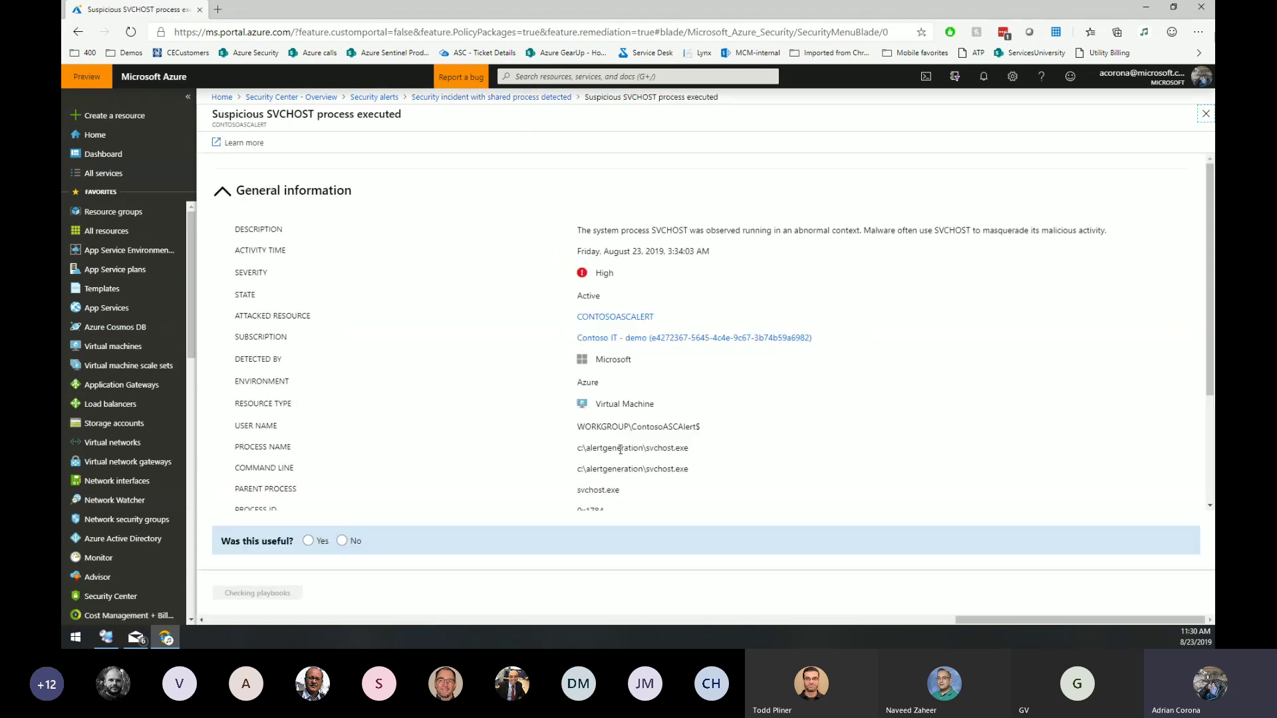
{"action": "scroll", "coordinate": [679, 463], "scroll_direction": "down", "scroll_amount": 1}
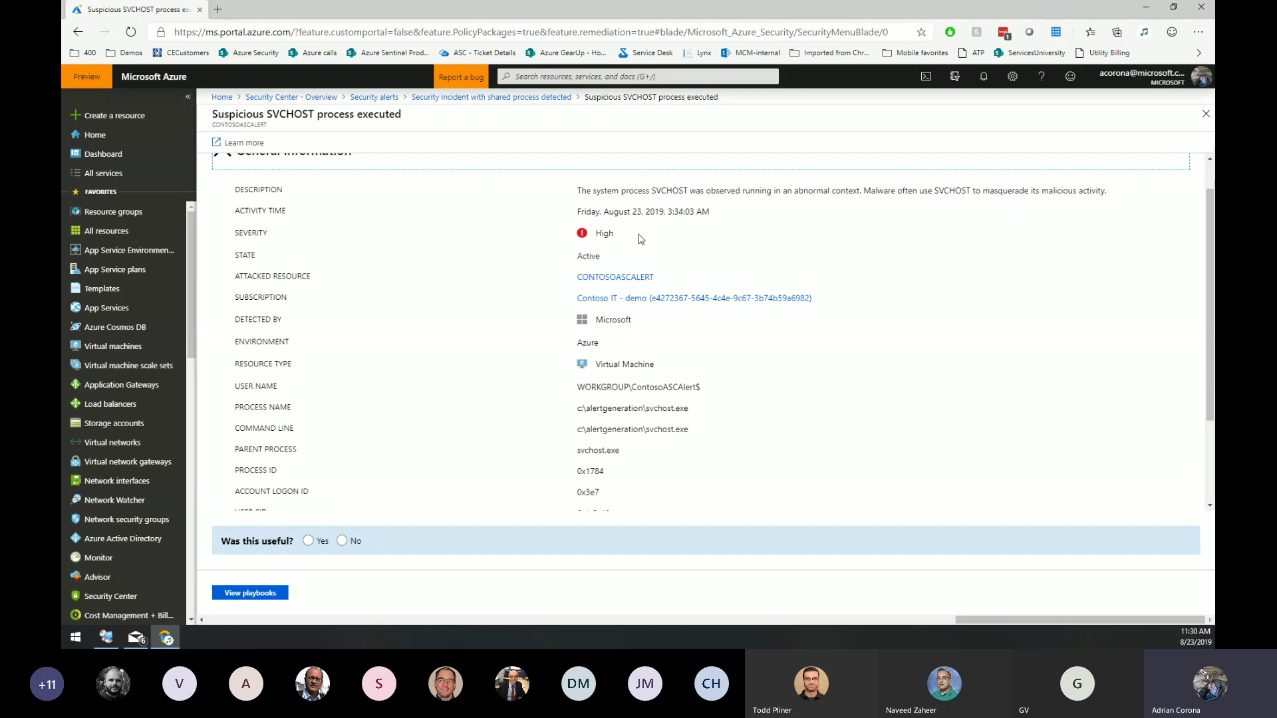
{"action": "scroll", "coordinate": [703, 291], "scroll_direction": "down", "scroll_amount": 1}
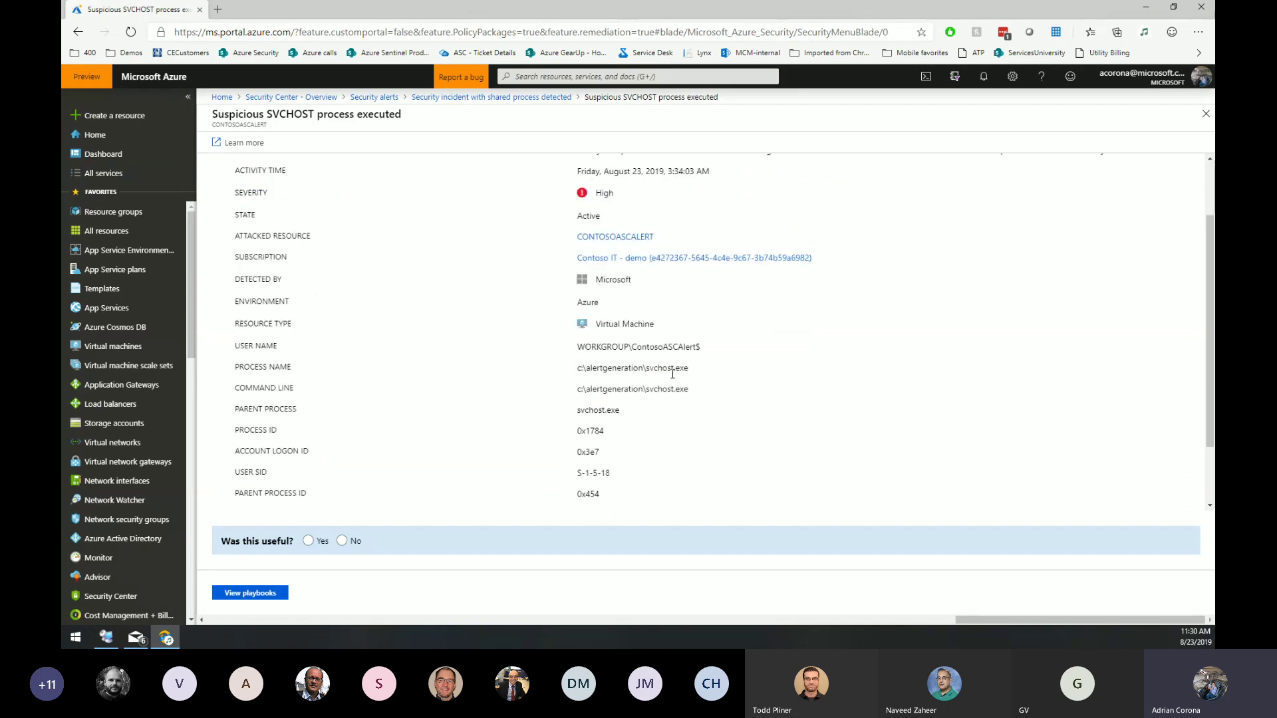
{"action": "left_click_drag", "start_coordinate": [689, 370], "coordinate": [647, 371]}
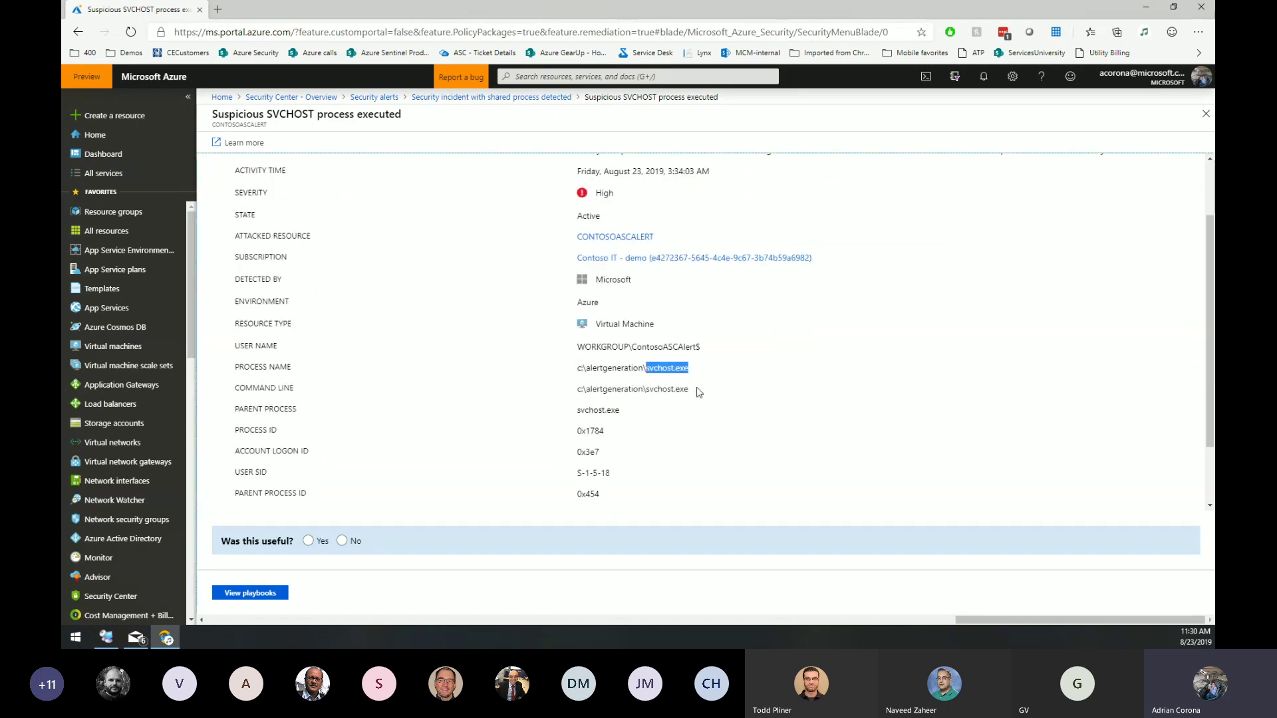
{"action": "double_click", "coordinate": [625, 370]}
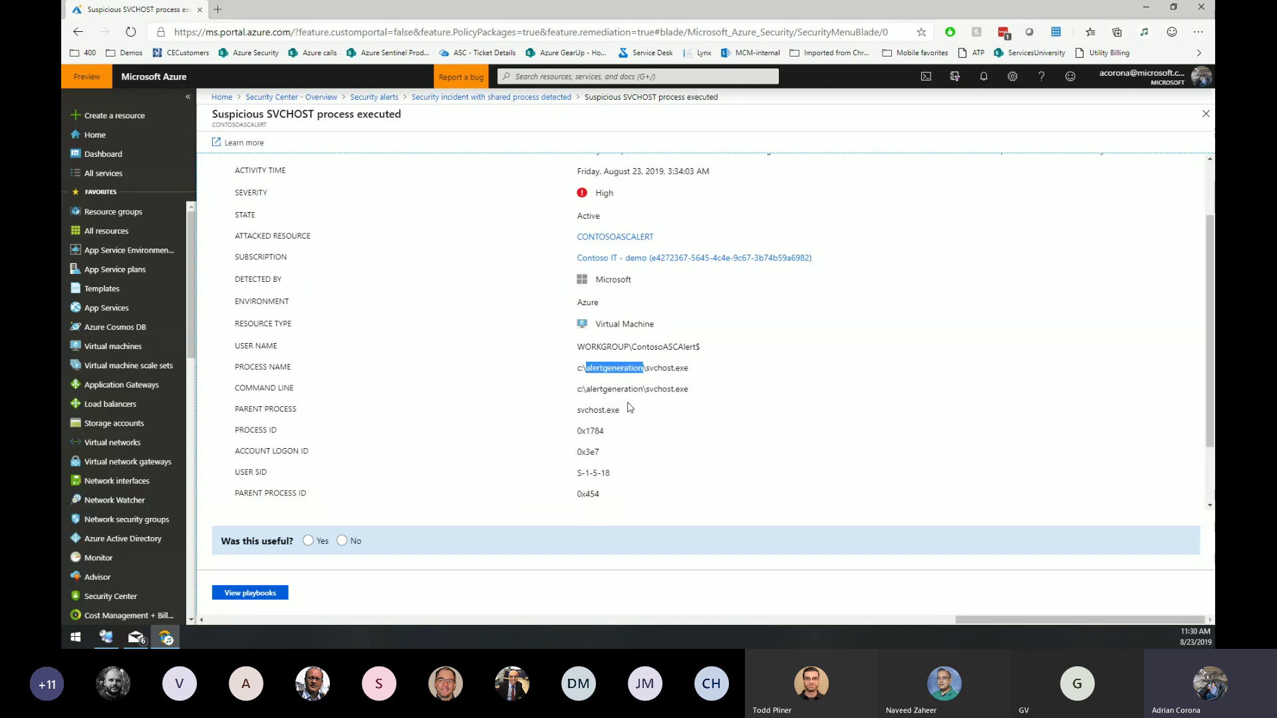
{"action": "left_click_drag", "start_coordinate": [611, 448], "coordinate": [581, 434]}
{"action": "scroll", "coordinate": [624, 473], "scroll_direction": "down", "scroll_amount": 1}
{"action": "scroll", "coordinate": [663, 460], "scroll_direction": "down", "scroll_amount": 1}
{"action": "left_click", "coordinate": [322, 472]}
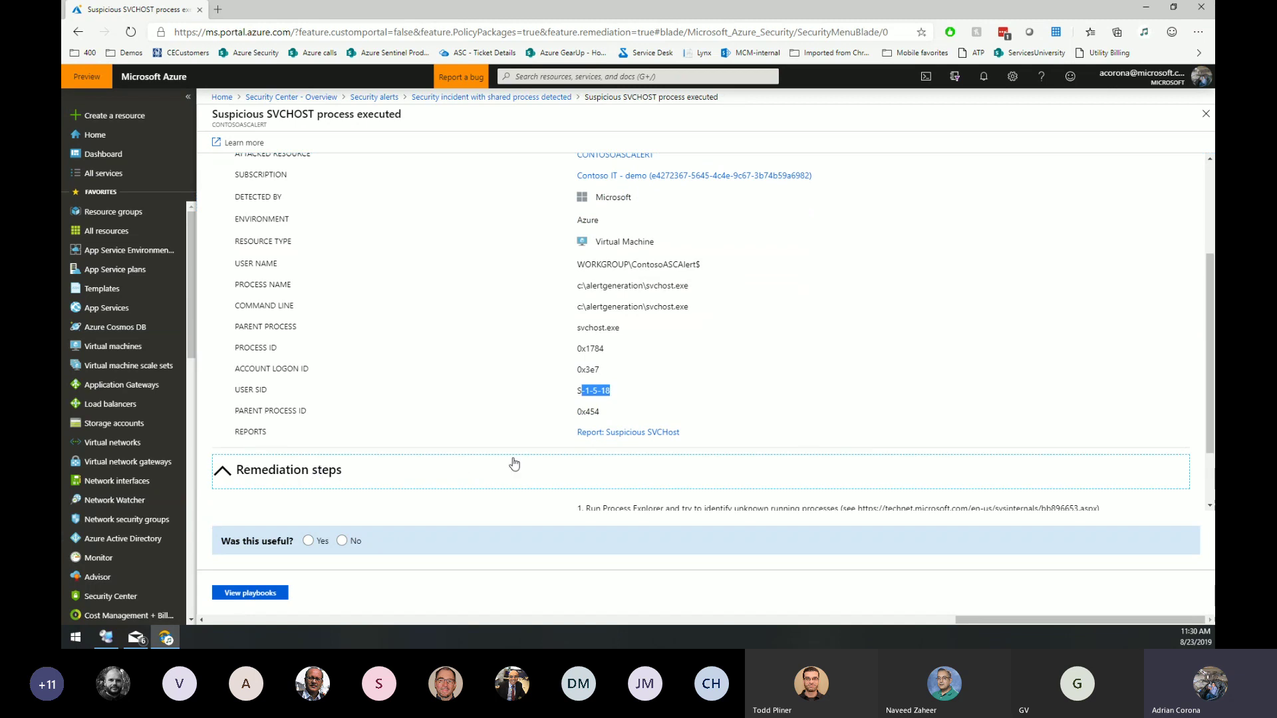
- Open the alert's Suspicious SVCHost report, read through its summary, details and recommendations, and return to the incident
{"action": "left_click", "coordinate": [609, 434]}
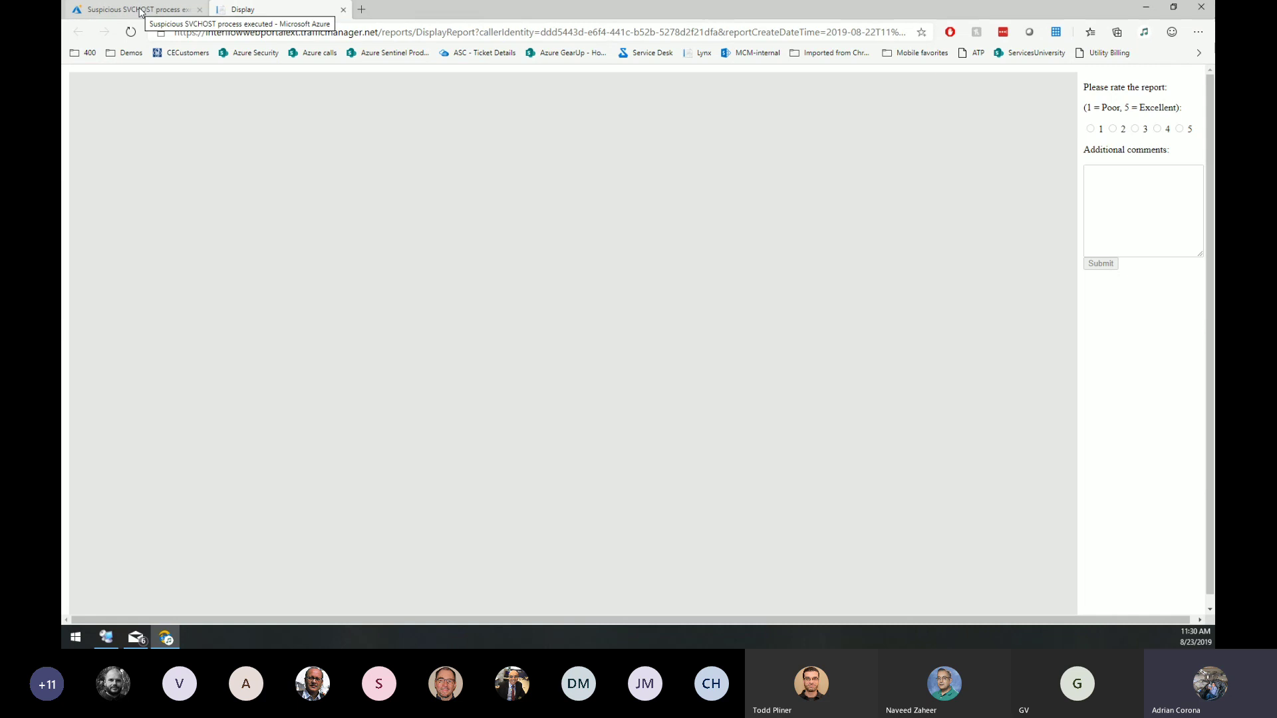
{"action": "scroll", "coordinate": [642, 333], "scroll_direction": "down", "scroll_amount": 3}
{"action": "scroll", "coordinate": [642, 332], "scroll_direction": "down", "scroll_amount": 9}
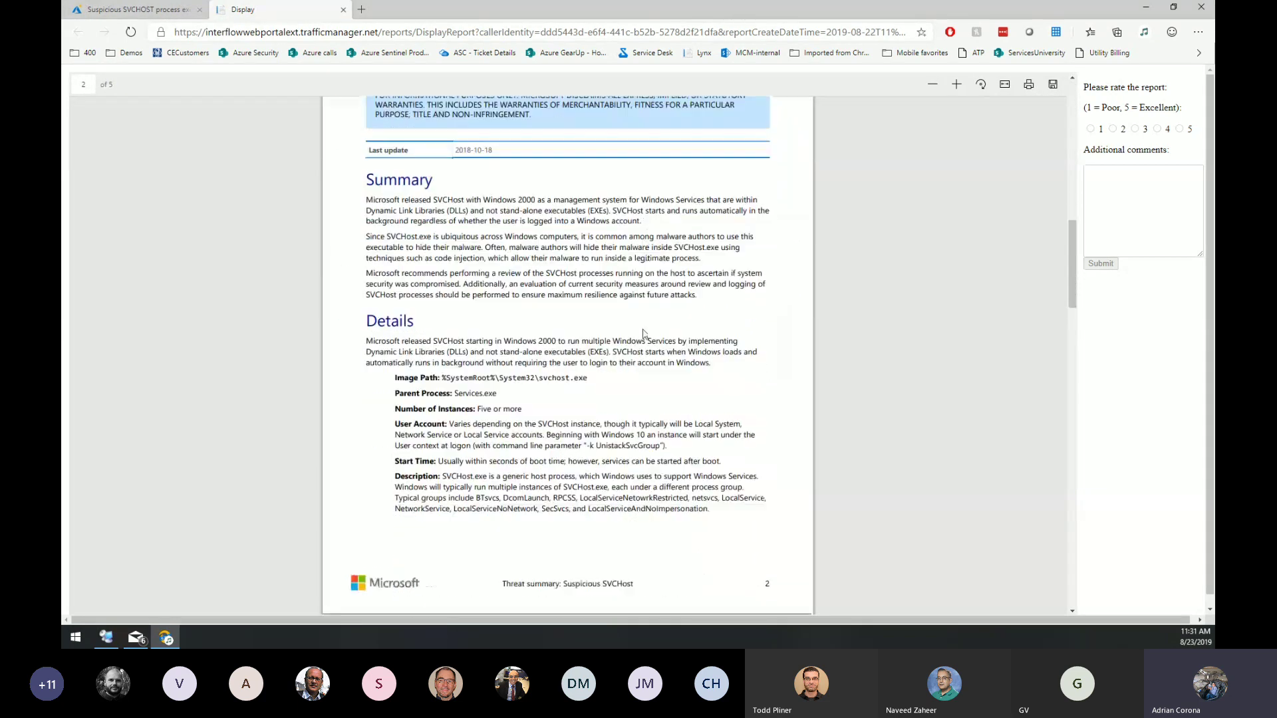
{"action": "left_click_drag", "start_coordinate": [474, 227], "coordinate": [577, 287]}
{"action": "scroll", "coordinate": [577, 287], "scroll_direction": "down", "scroll_amount": 5}
{"action": "scroll", "coordinate": [577, 287], "scroll_direction": "down", "scroll_amount": 15}
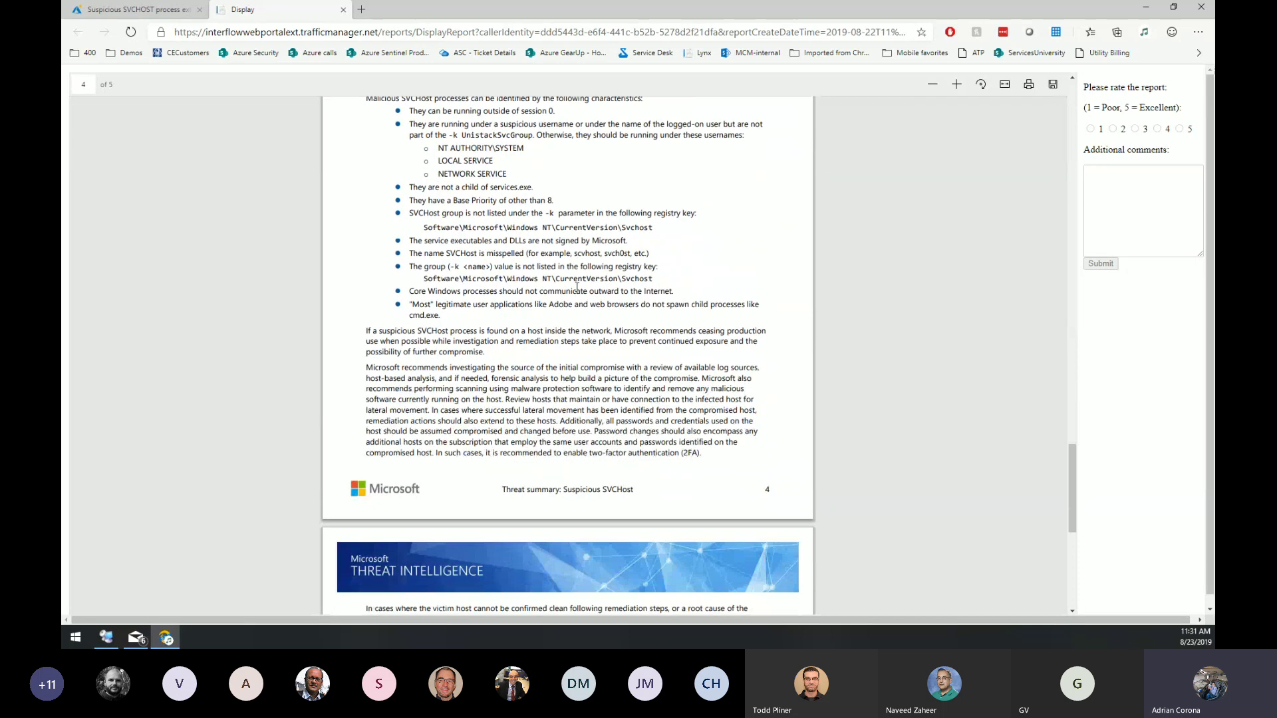
{"action": "scroll", "coordinate": [577, 287], "scroll_direction": "down", "scroll_amount": 5}
{"action": "key", "text": "ctrl+shift+Tab"}
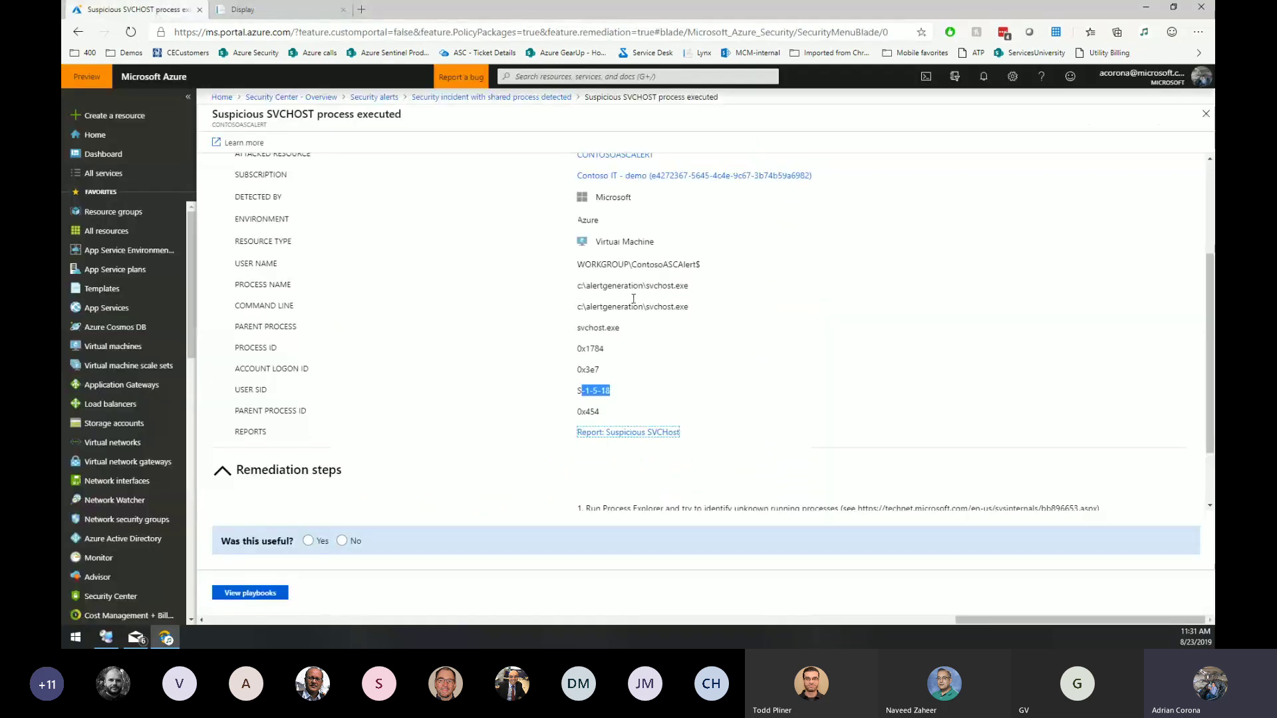
{"action": "left_click", "coordinate": [535, 97]}
- Open the incident's Antimalware Action Taken alert, examine the file path, and return to the incident
{"action": "left_click", "coordinate": [357, 546]}
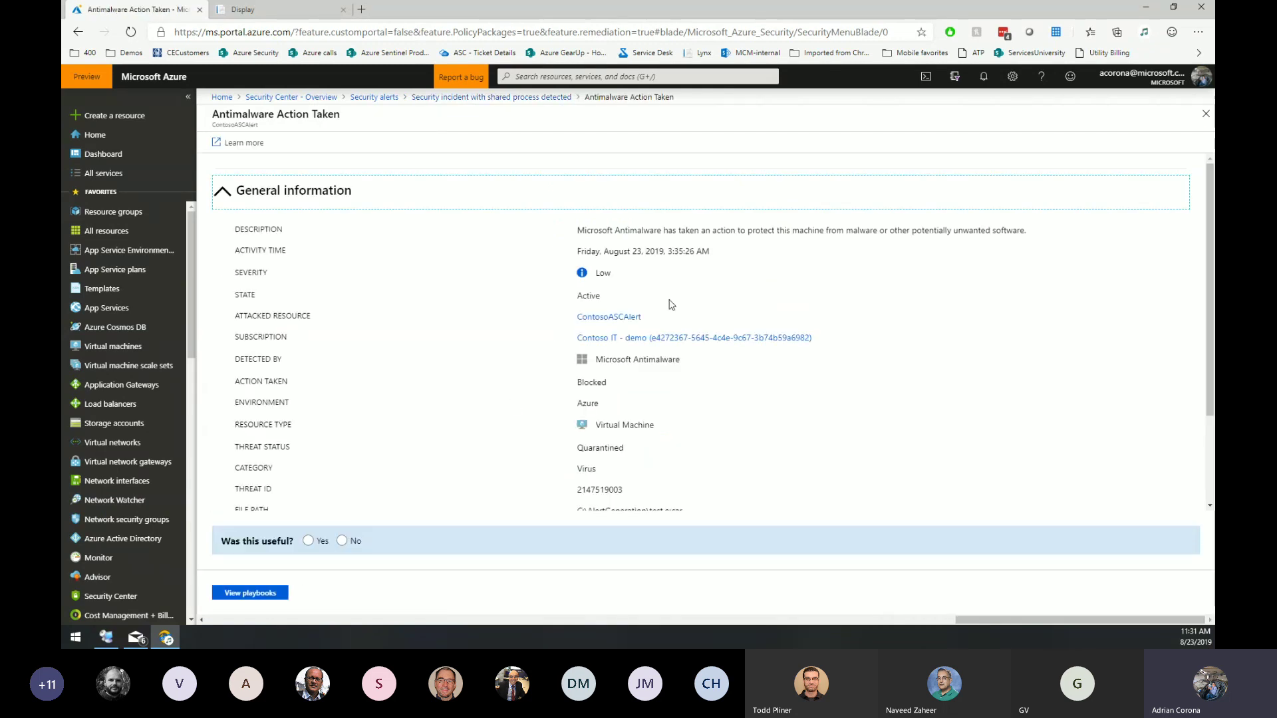
{"action": "scroll", "coordinate": [718, 453], "scroll_direction": "down", "scroll_amount": 1}
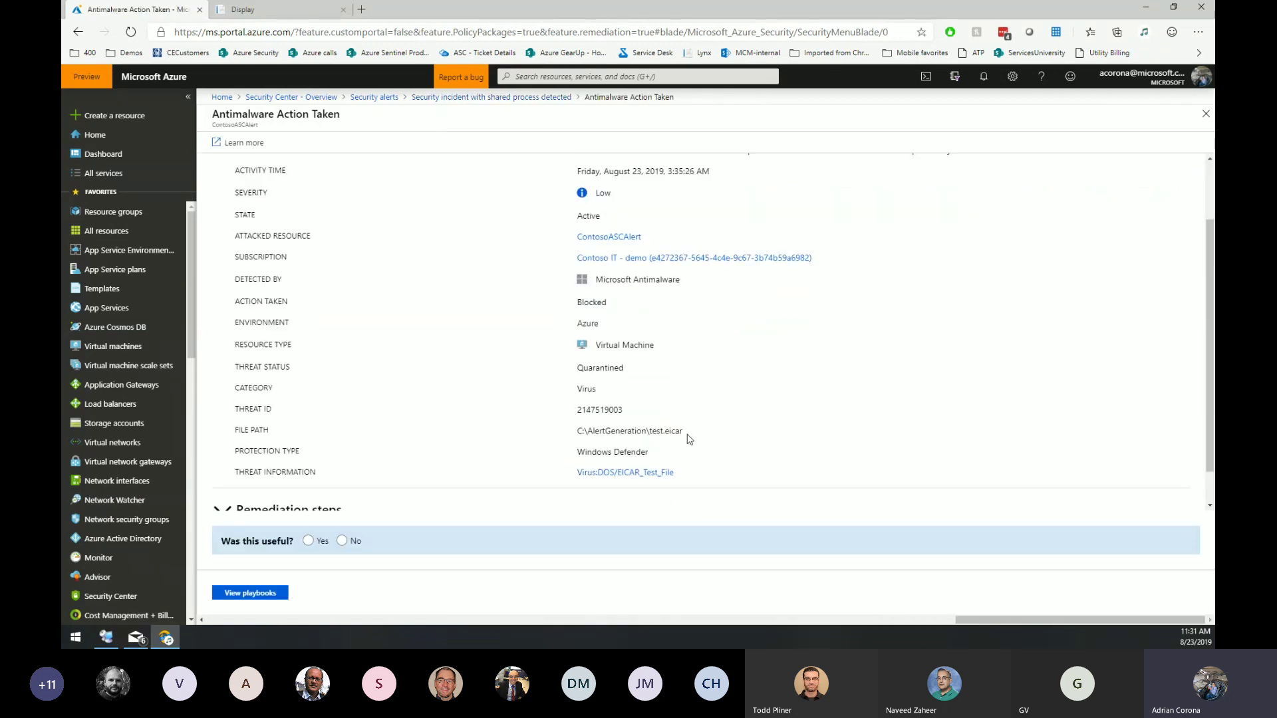
{"action": "left_click_drag", "start_coordinate": [686, 433], "coordinate": [627, 432]}
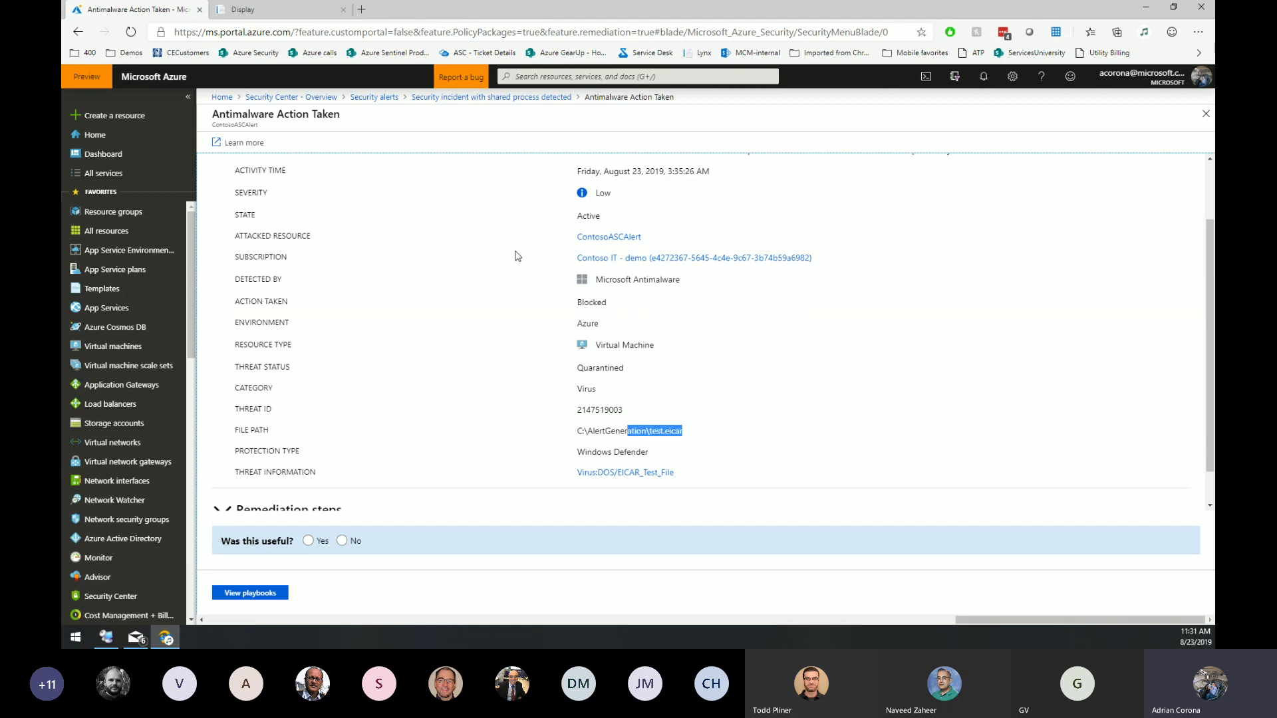
{"action": "left_click", "coordinate": [494, 99]}
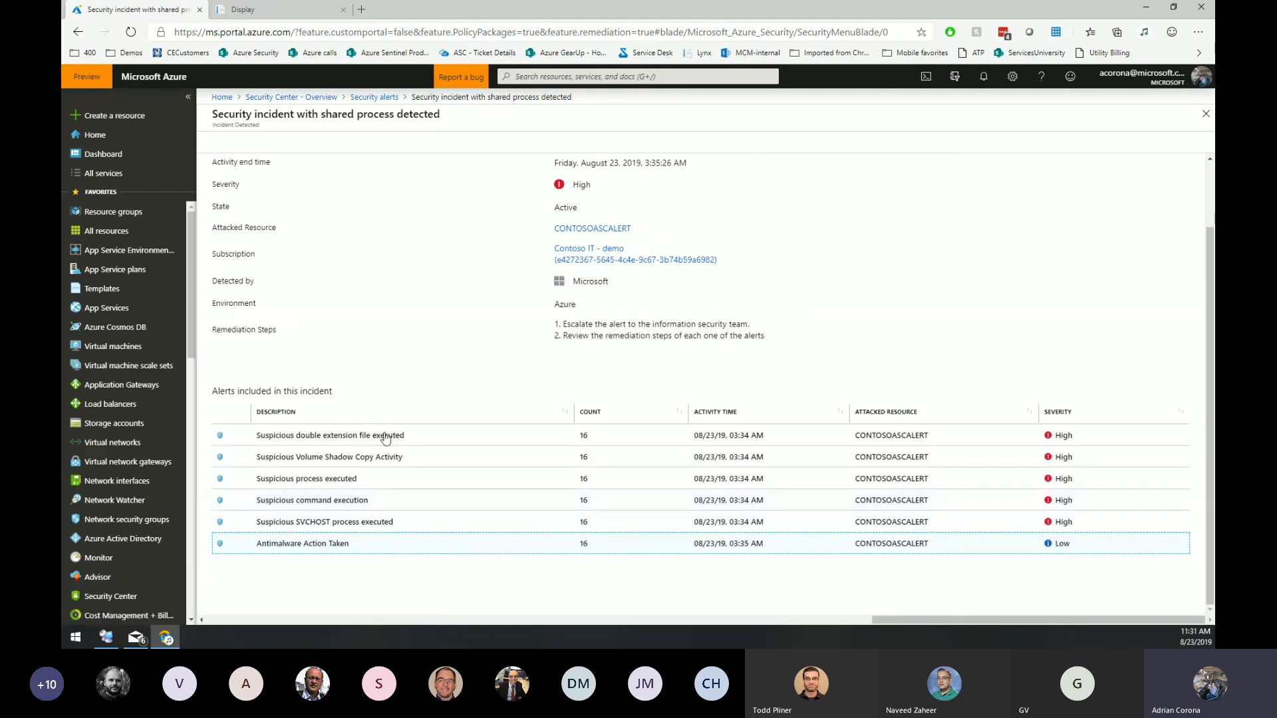
- Go back to the security alerts list, look over the alerts, and return to the Security Center overview
{"action": "left_click", "coordinate": [376, 98]}
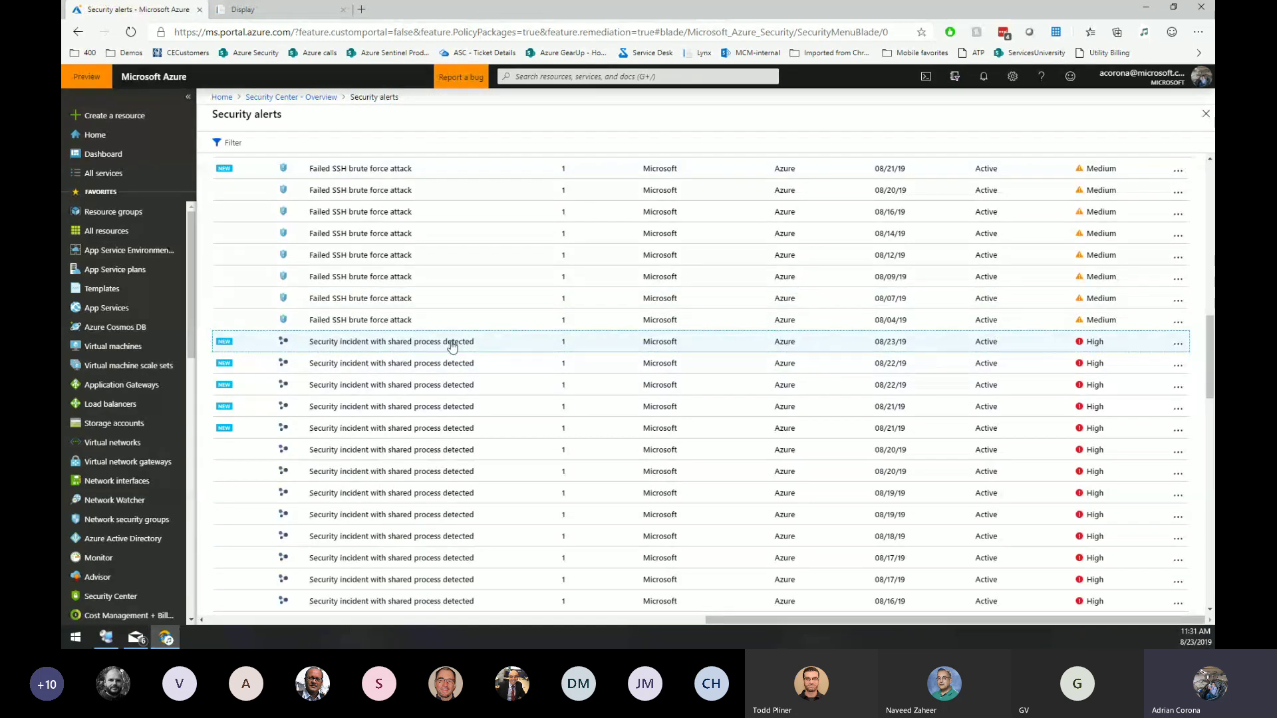
{"action": "scroll", "coordinate": [452, 347], "scroll_direction": "up", "scroll_amount": 10}
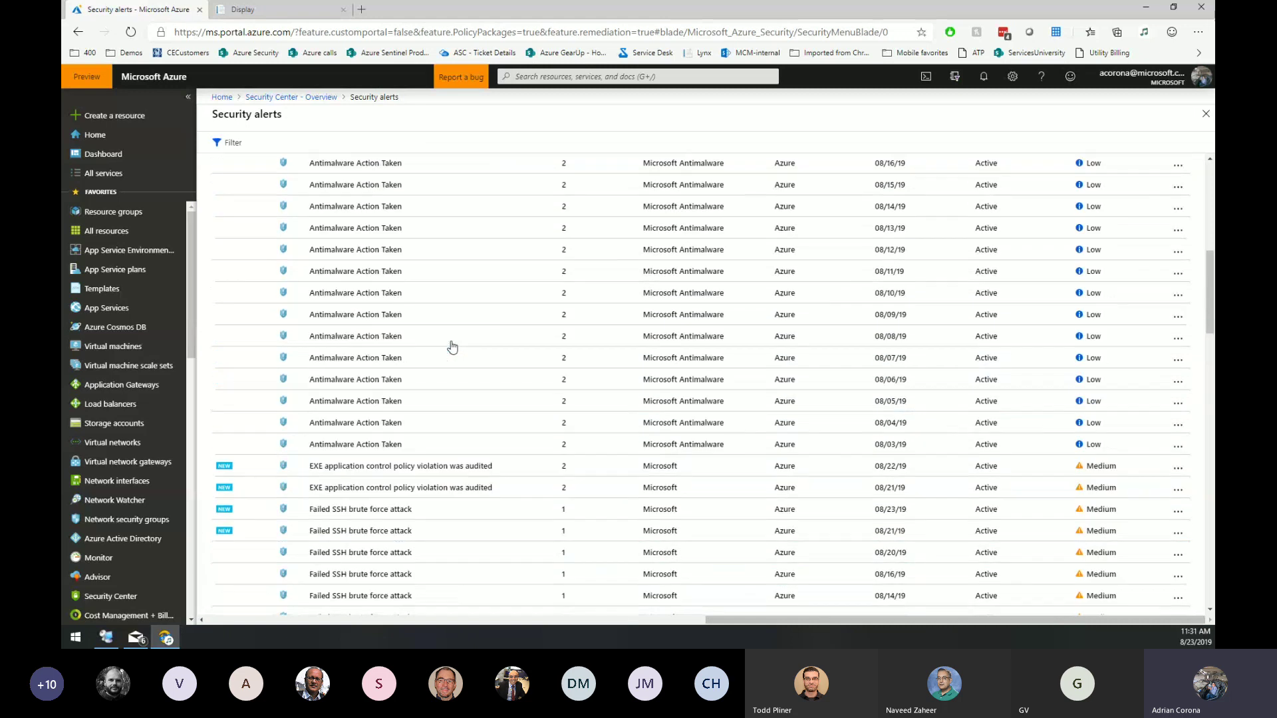
{"action": "scroll", "coordinate": [451, 347], "scroll_direction": "up", "scroll_amount": 5}
{"action": "left_click", "coordinate": [302, 98]}
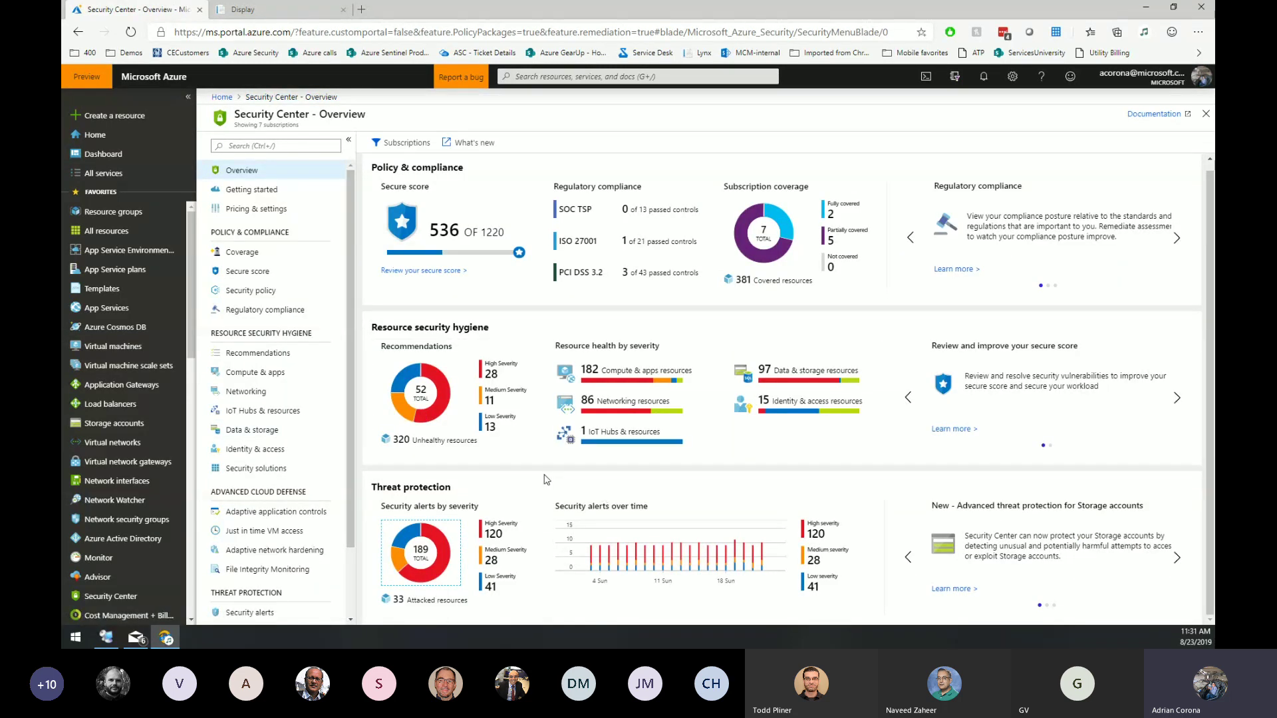
- Open the GROUP3 policy in Adaptive application controls and examine its configured VMs and servers
{"action": "scroll", "coordinate": [348, 401], "scroll_direction": "down", "scroll_amount": 1}
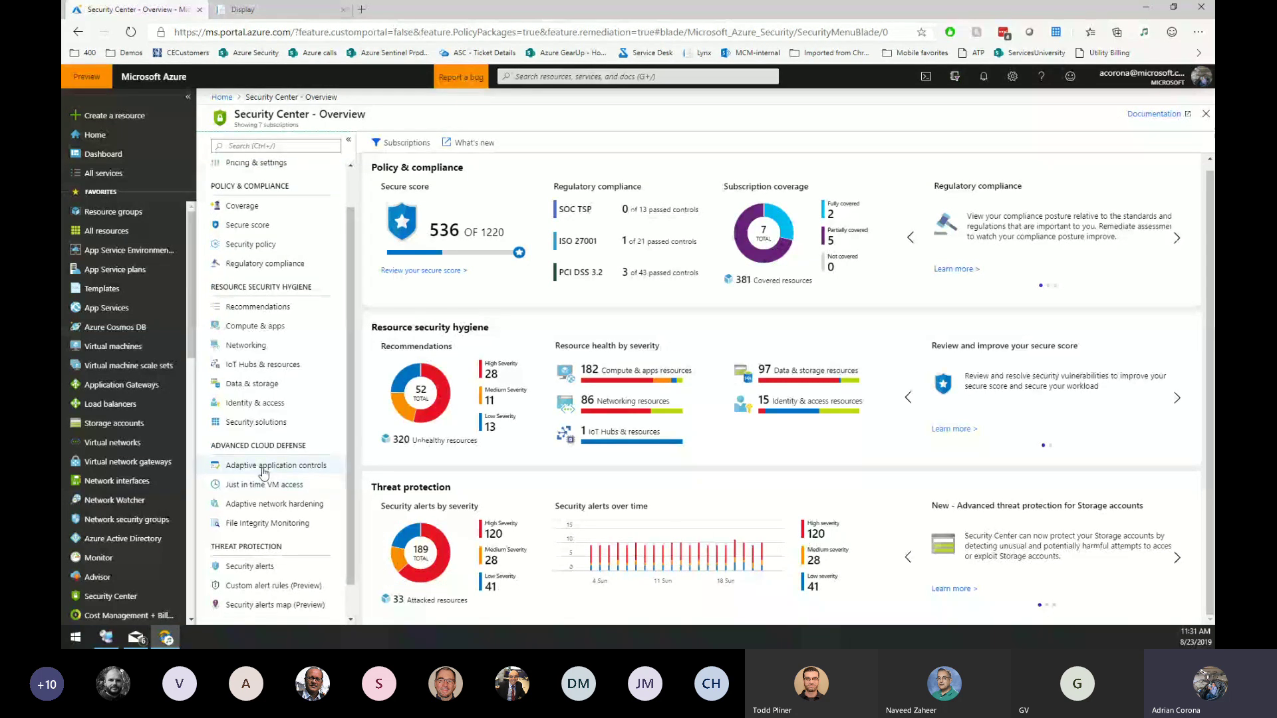
{"action": "left_click", "coordinate": [308, 470]}
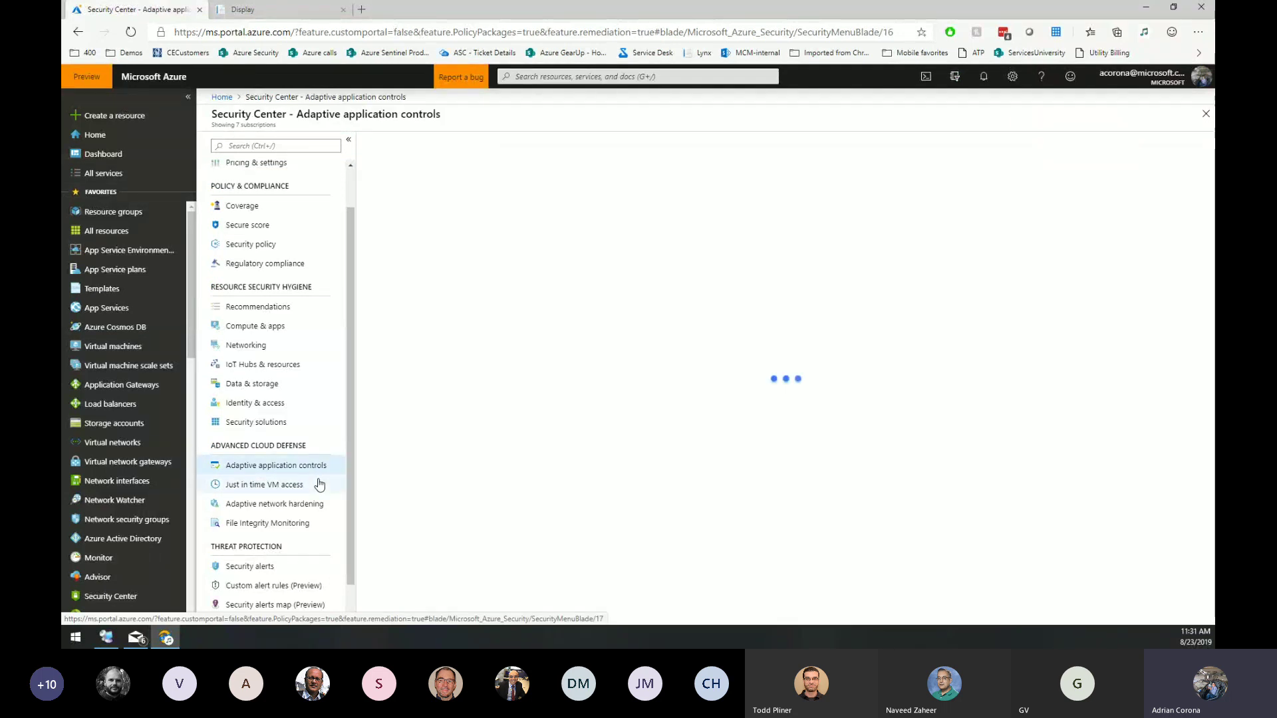
{"action": "left_click", "coordinate": [439, 292]}
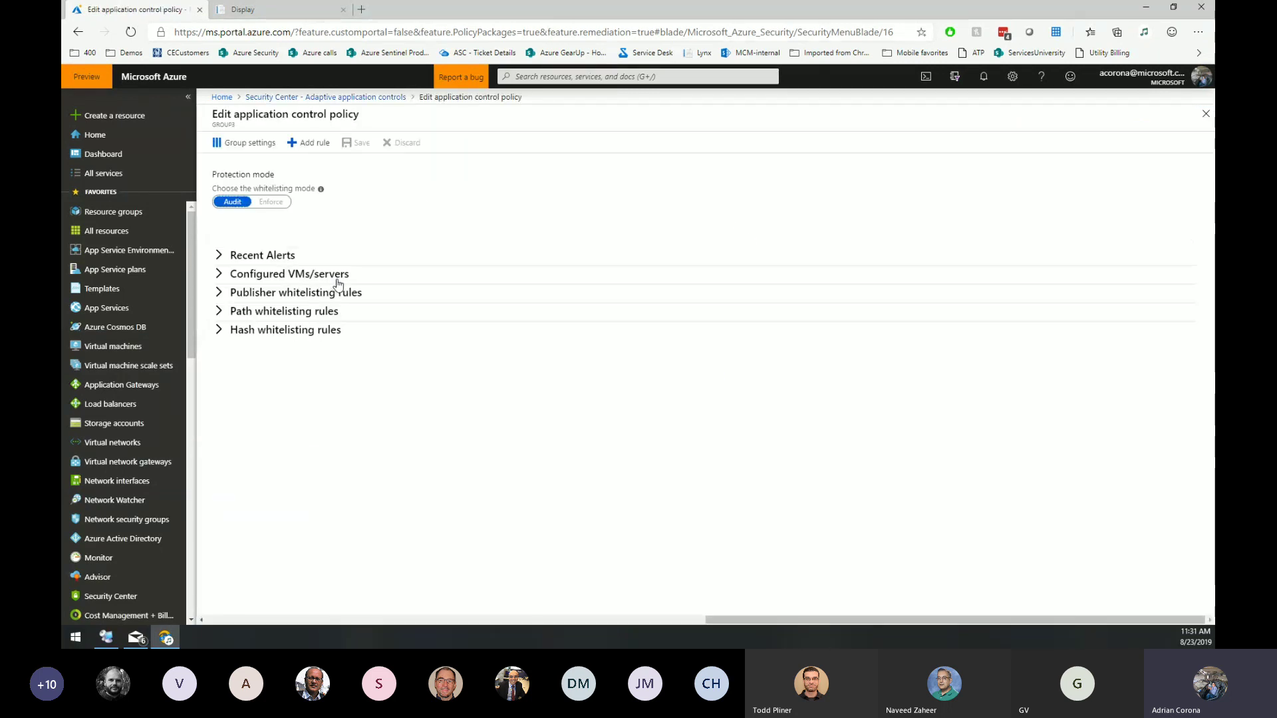
{"action": "left_click", "coordinate": [293, 274]}
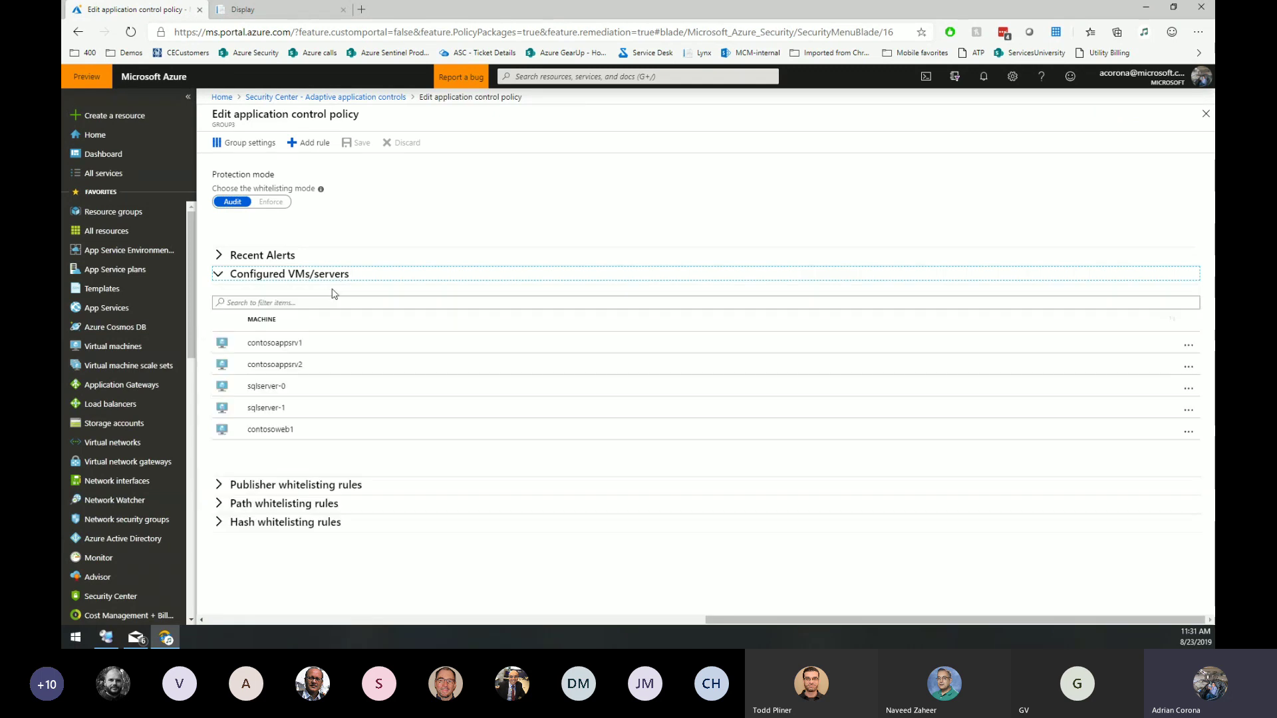
{"action": "left_click", "coordinate": [293, 342]}
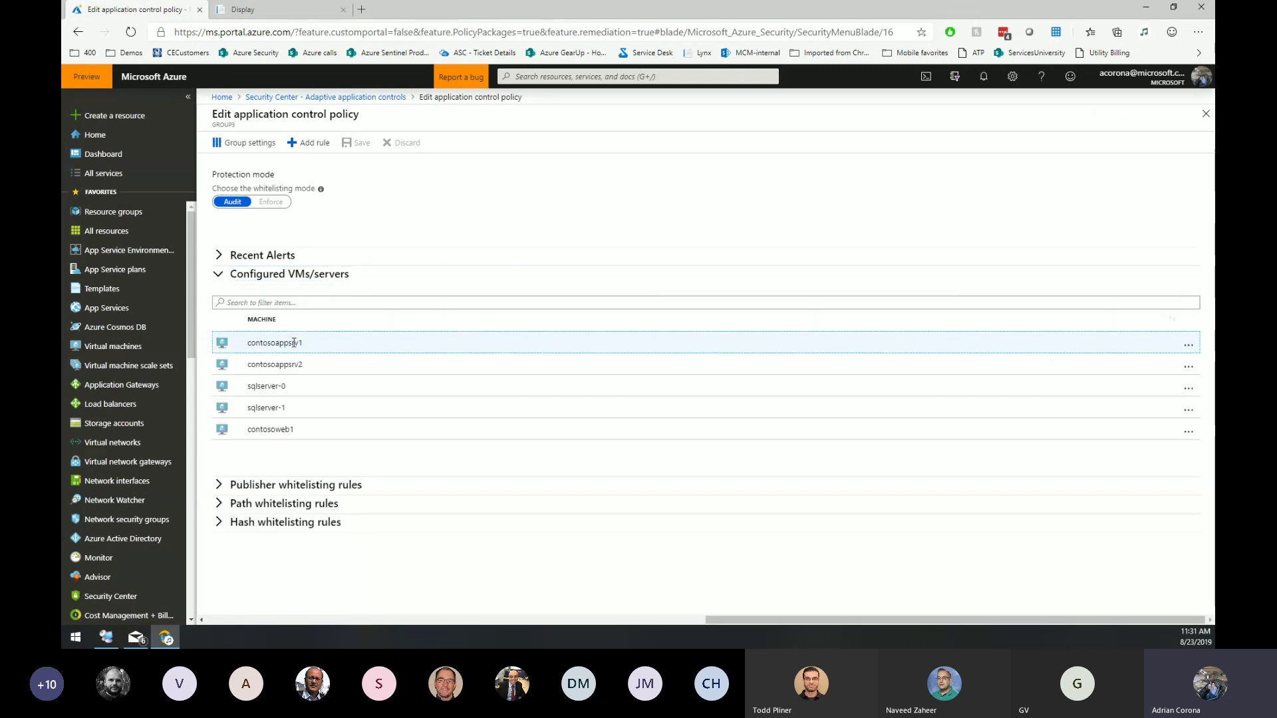
{"action": "left_click", "coordinate": [279, 364]}
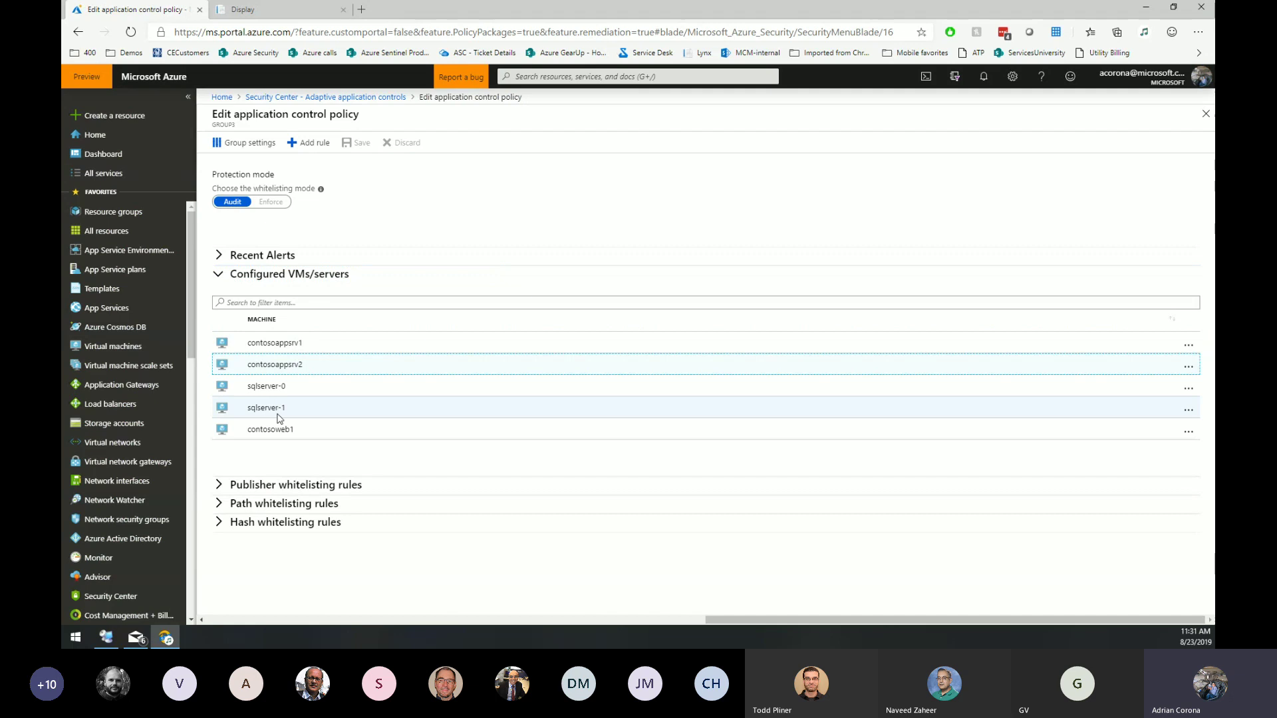
- Expand the policy's publisher whitelisting rules, examine the Microsoft and Mozilla vendor rules, and collapse the section
{"action": "left_click", "coordinate": [222, 491]}
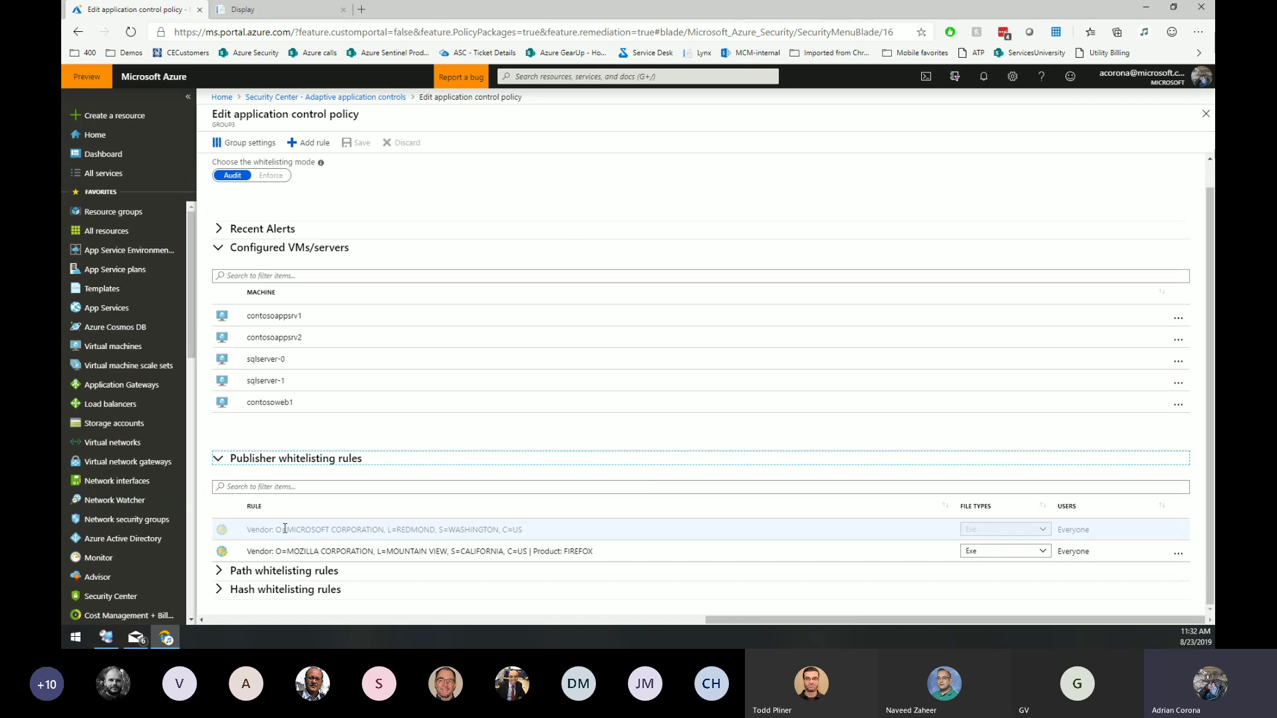
{"action": "left_click_drag", "start_coordinate": [286, 529], "coordinate": [596, 552]}
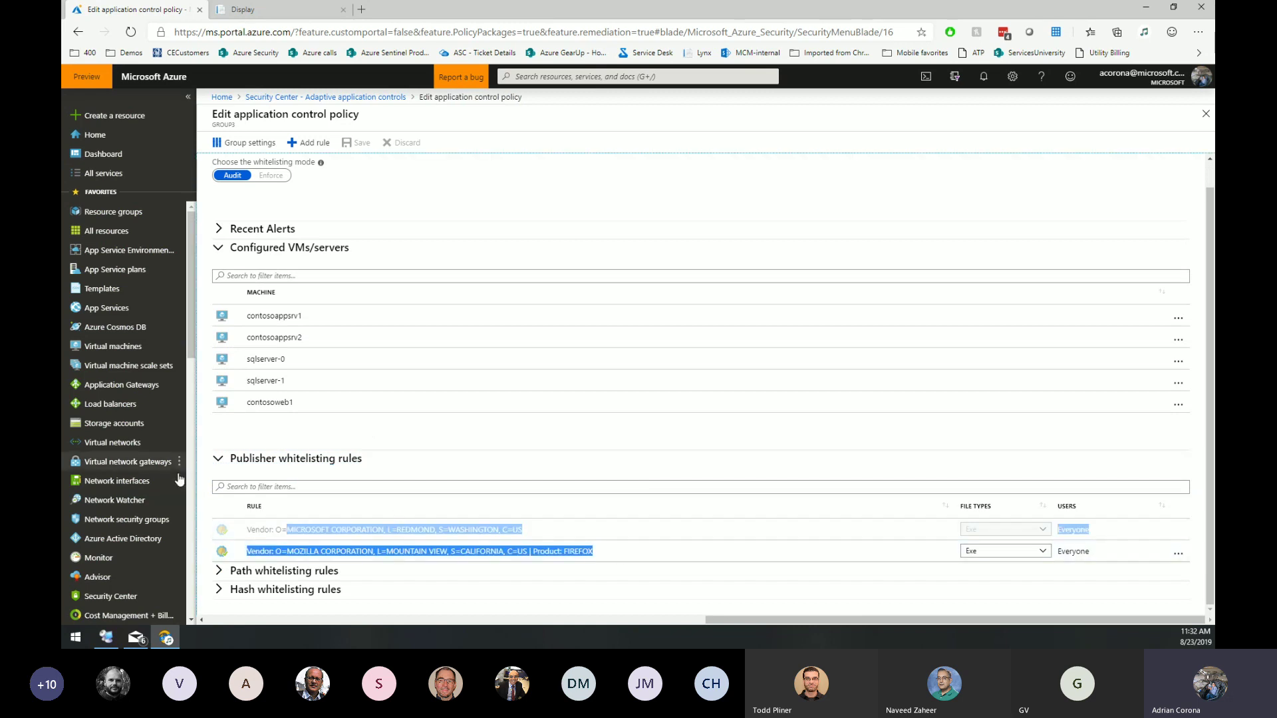
{"action": "left_click", "coordinate": [219, 461]}
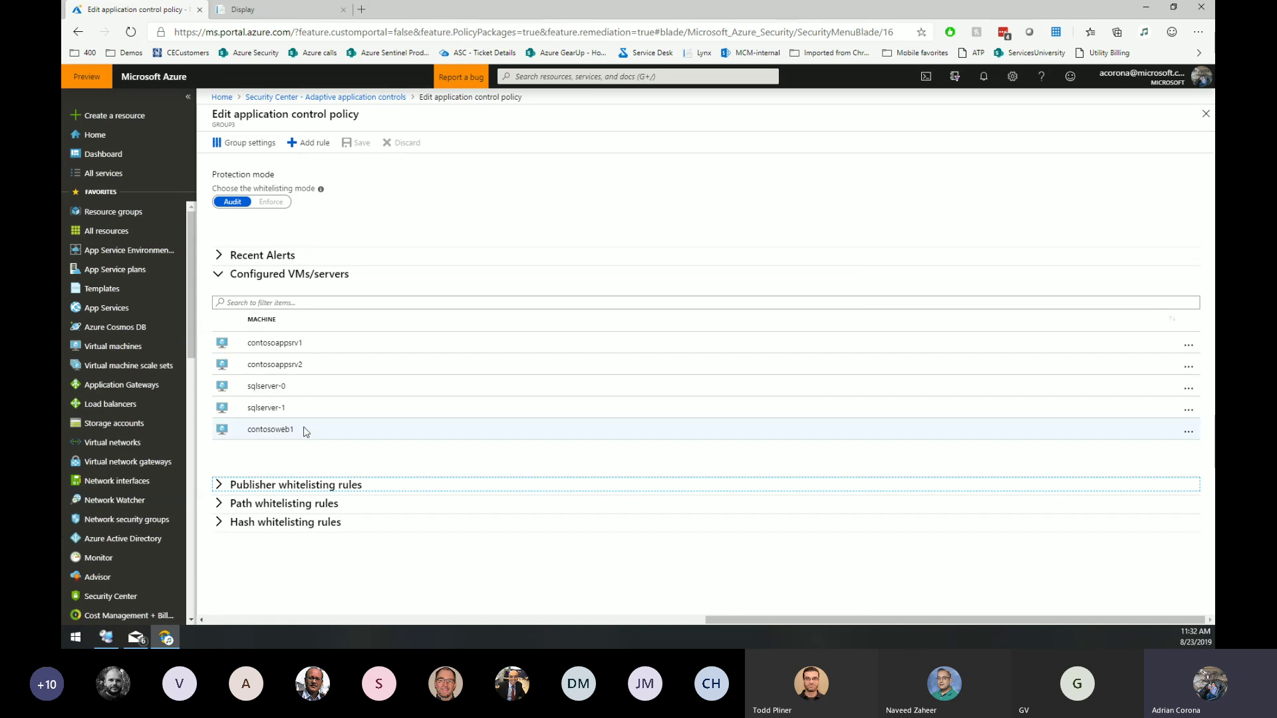
- Check the options for the contosoweb1 machine and the policy's recent alerts, and return to Adaptive application controls
{"action": "left_click", "coordinate": [1188, 432]}
{"action": "left_click", "coordinate": [652, 458]}
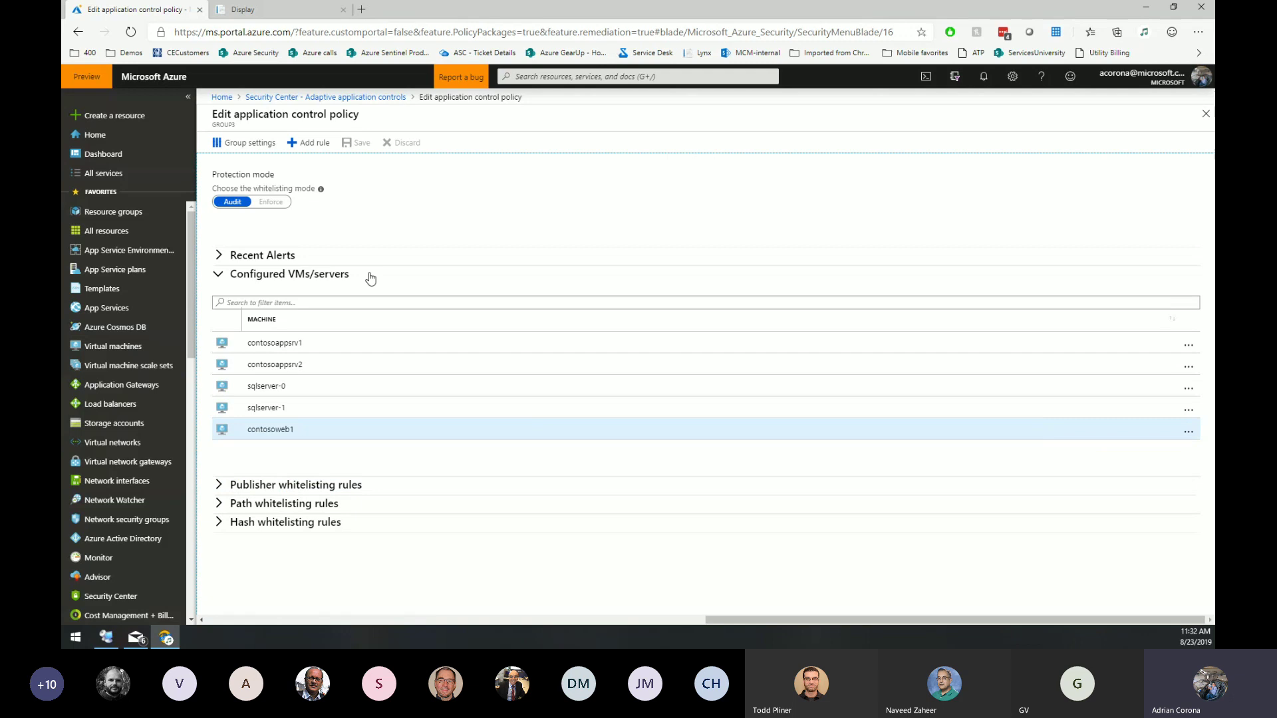
{"action": "left_click", "coordinate": [284, 256]}
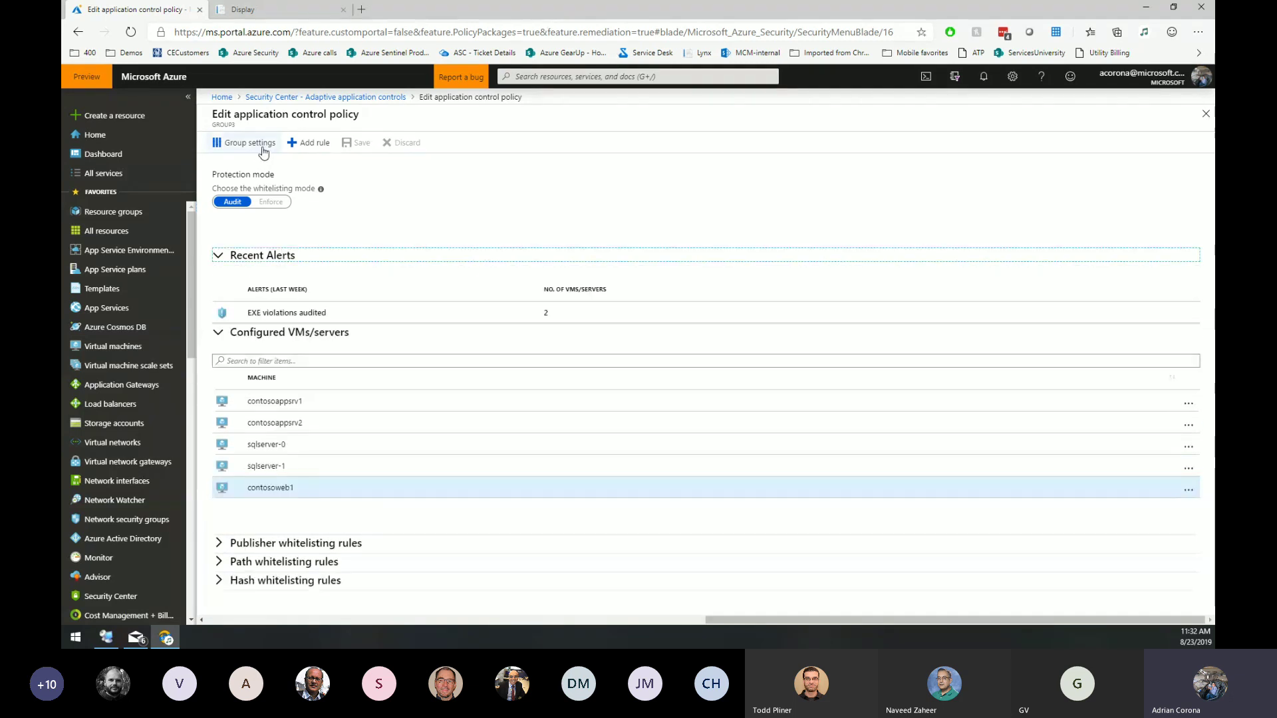
{"action": "left_click", "coordinate": [358, 98]}
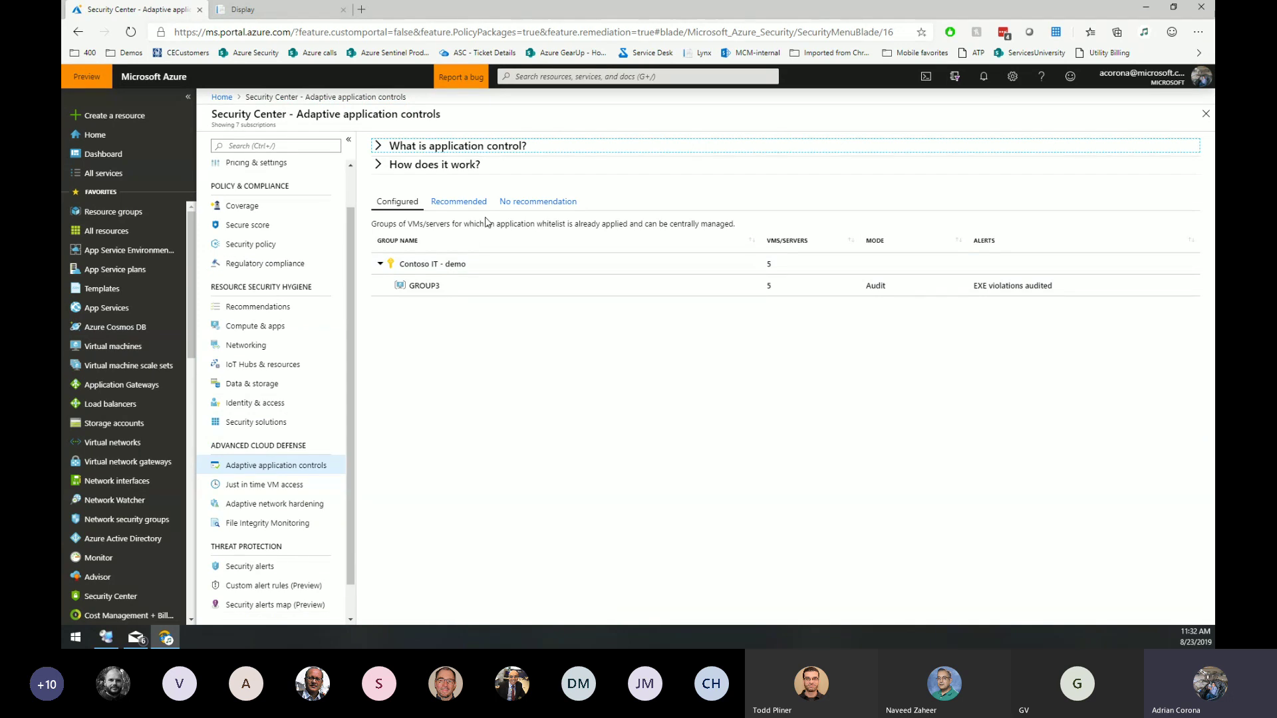
- Open the recommended GROUP1 under Contoso Hotels and examine its machines and recommended applications for whitelisting
{"action": "left_click", "coordinate": [459, 202]}
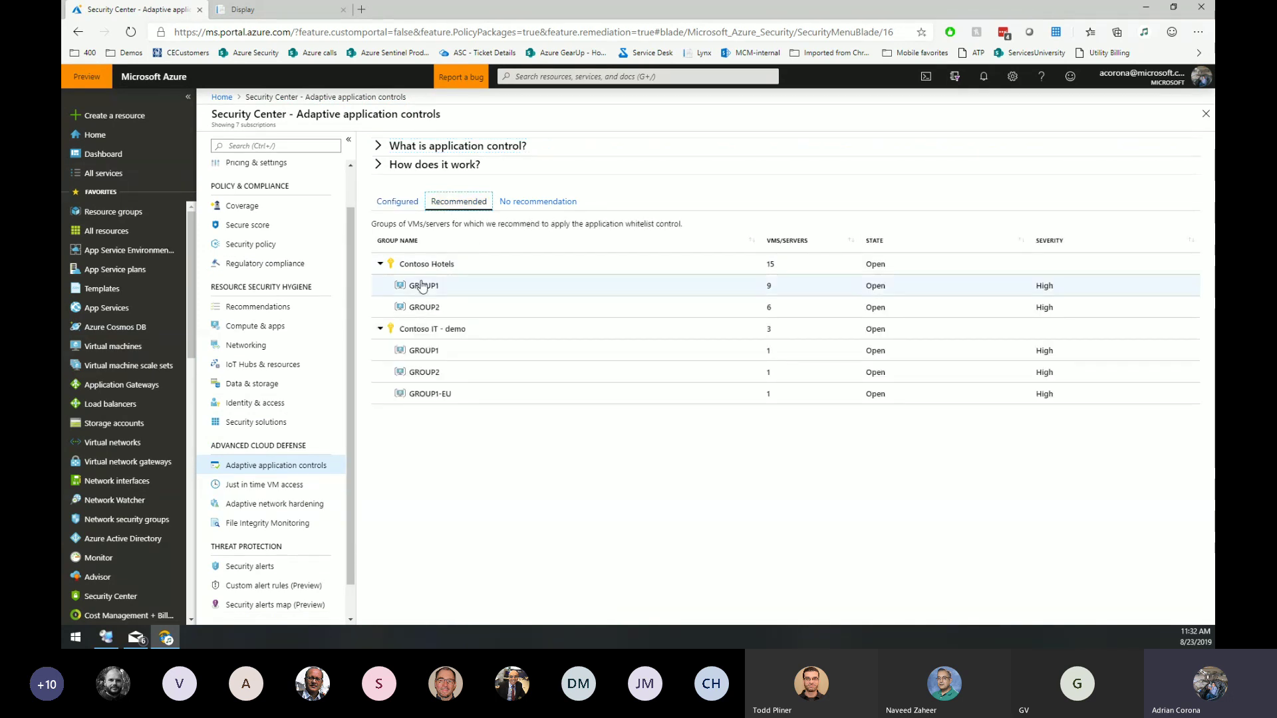
{"action": "left_click", "coordinate": [422, 287]}
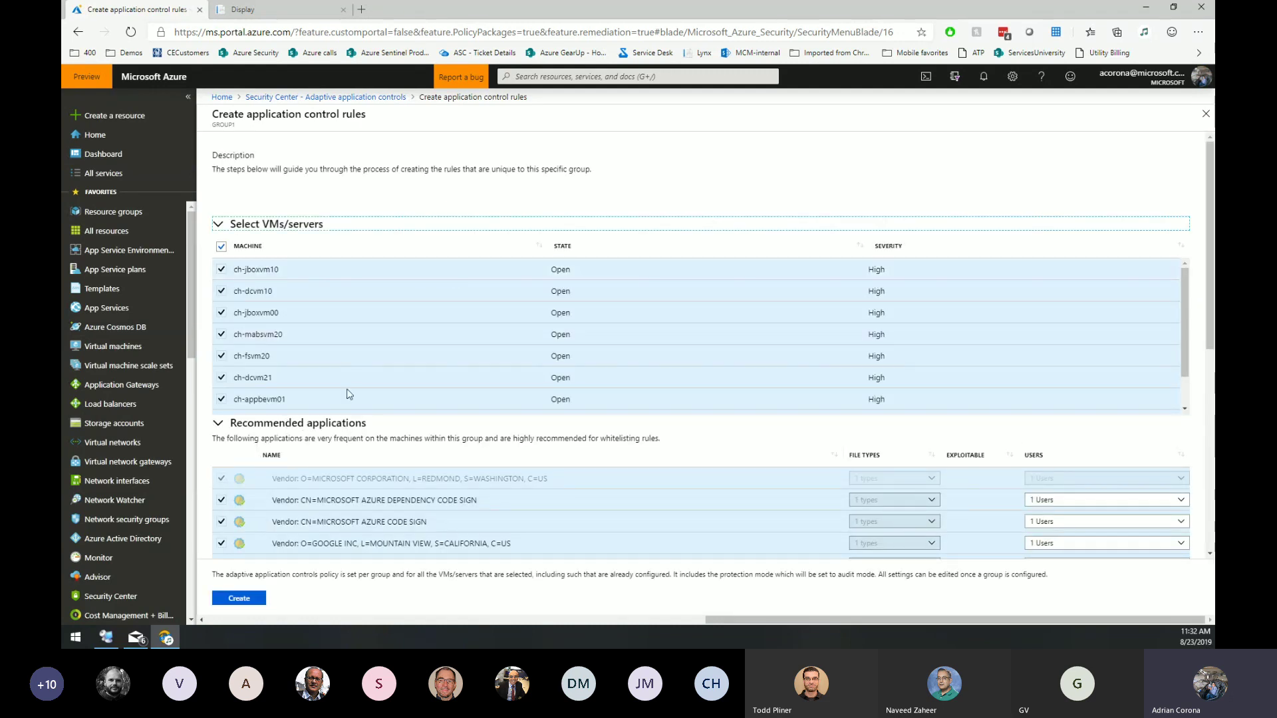
{"action": "scroll", "coordinate": [409, 459], "scroll_direction": "down", "scroll_amount": 2}
{"action": "scroll", "coordinate": [408, 459], "scroll_direction": "down", "scroll_amount": 1}
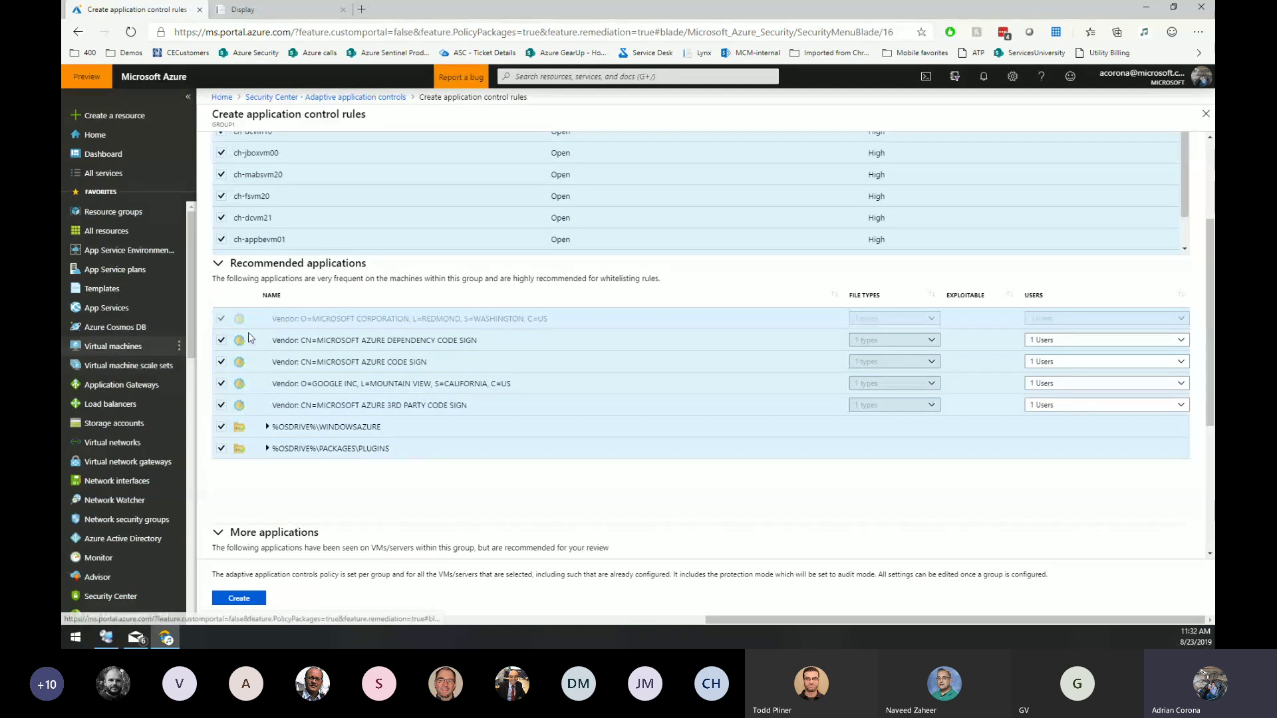
- Check the allowed users for the Microsoft Azure Dependency Code Sign vendor and return to Adaptive application controls without creating the rules
{"action": "left_click", "coordinate": [1120, 344]}
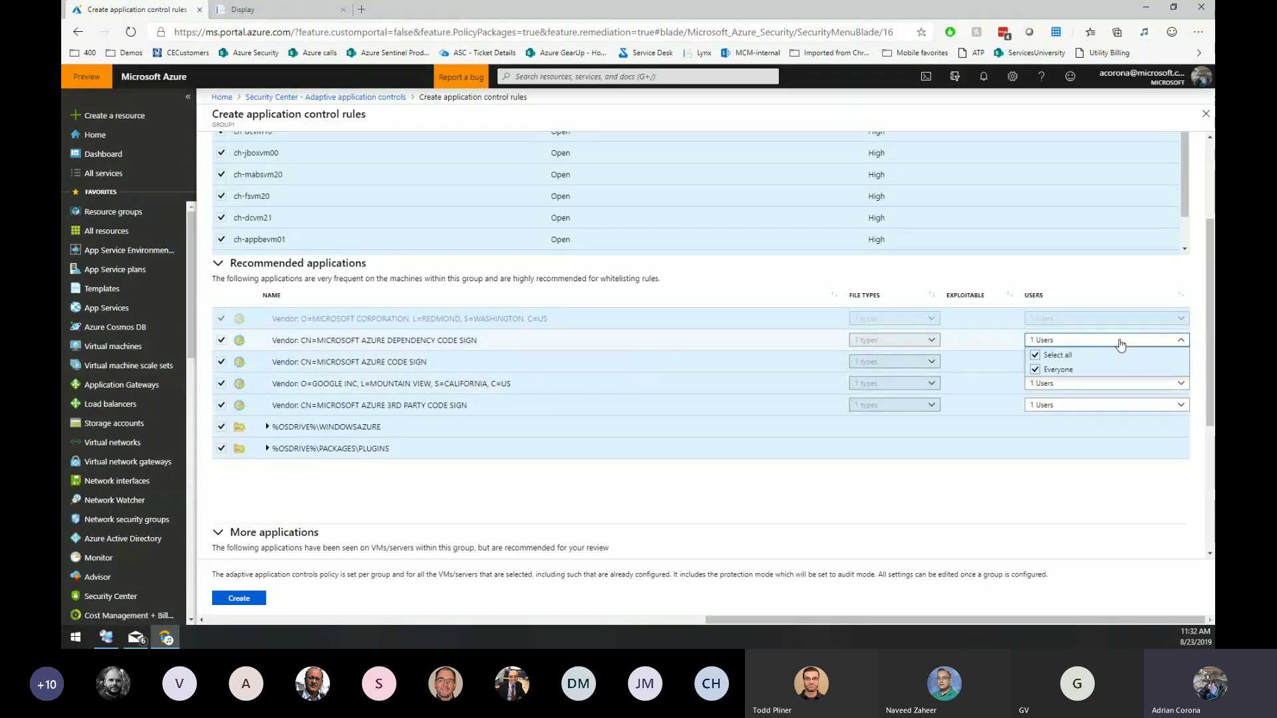
{"action": "left_click", "coordinate": [1120, 342]}
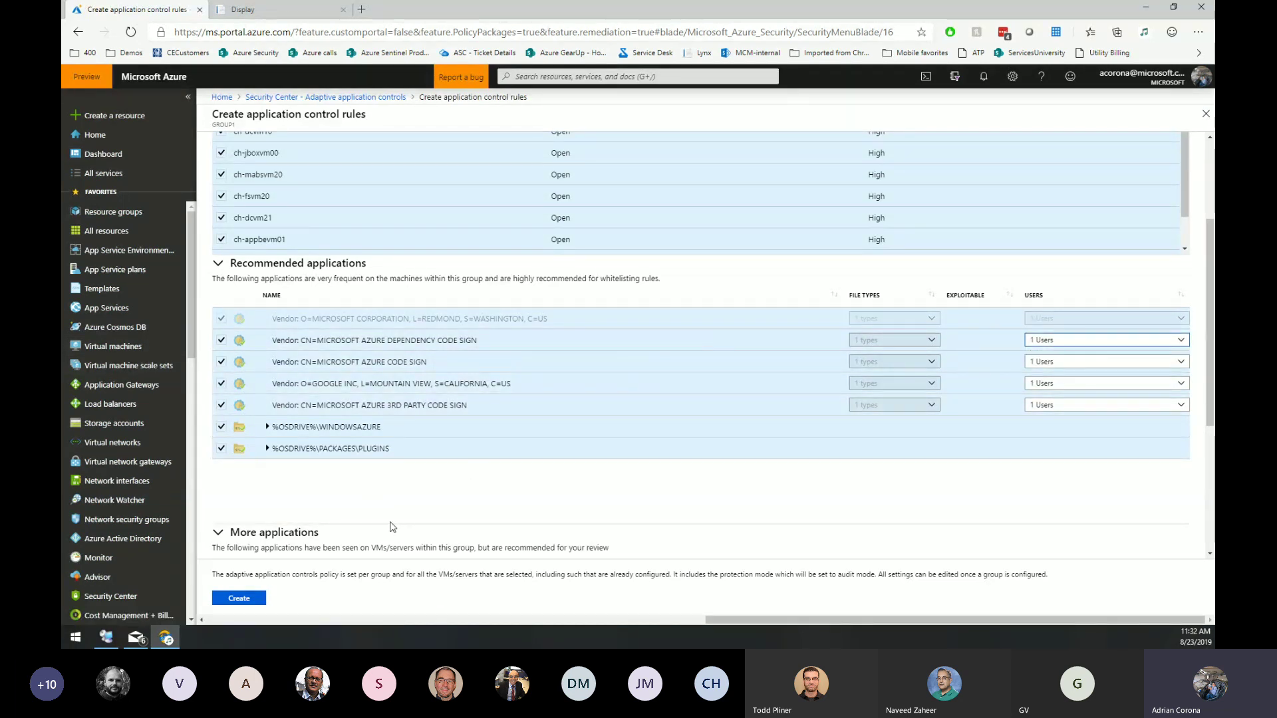
{"action": "scroll", "coordinate": [391, 524], "scroll_direction": "up", "scroll_amount": 3}
{"action": "left_click", "coordinate": [363, 98]}
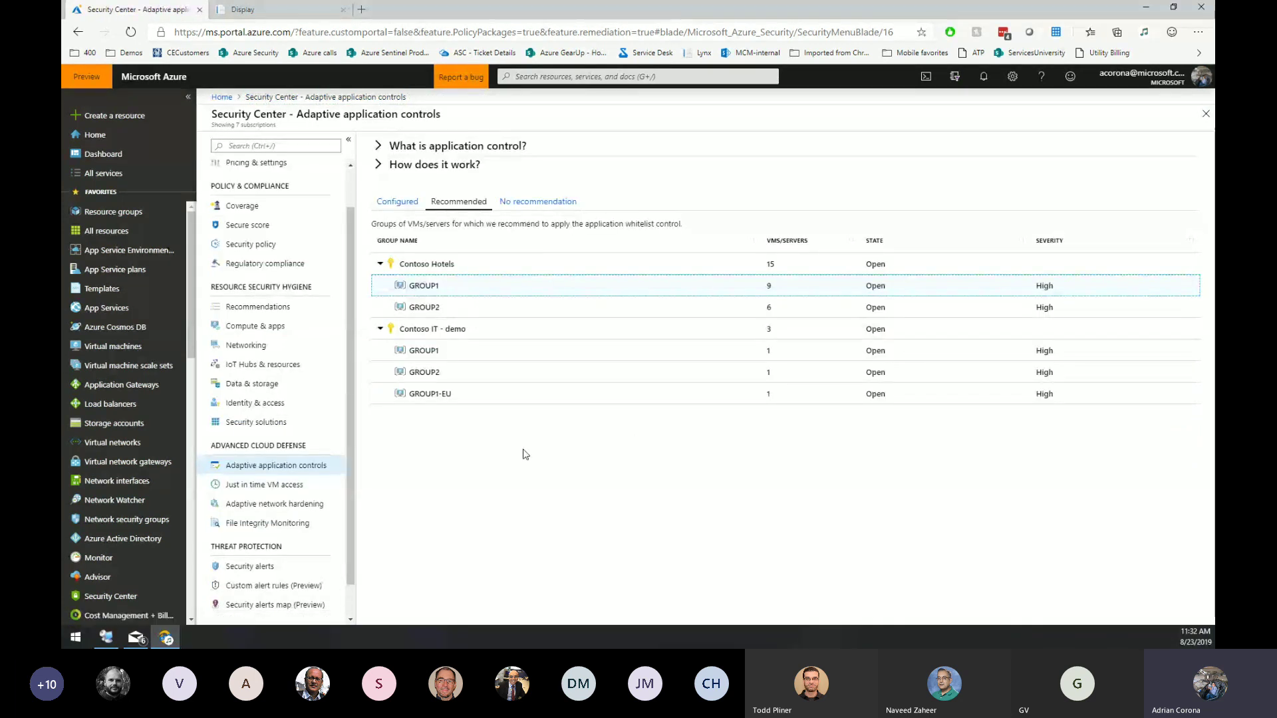
- Open Just in time VM access and expand the explanation of how it works
{"action": "left_click", "coordinate": [299, 486]}
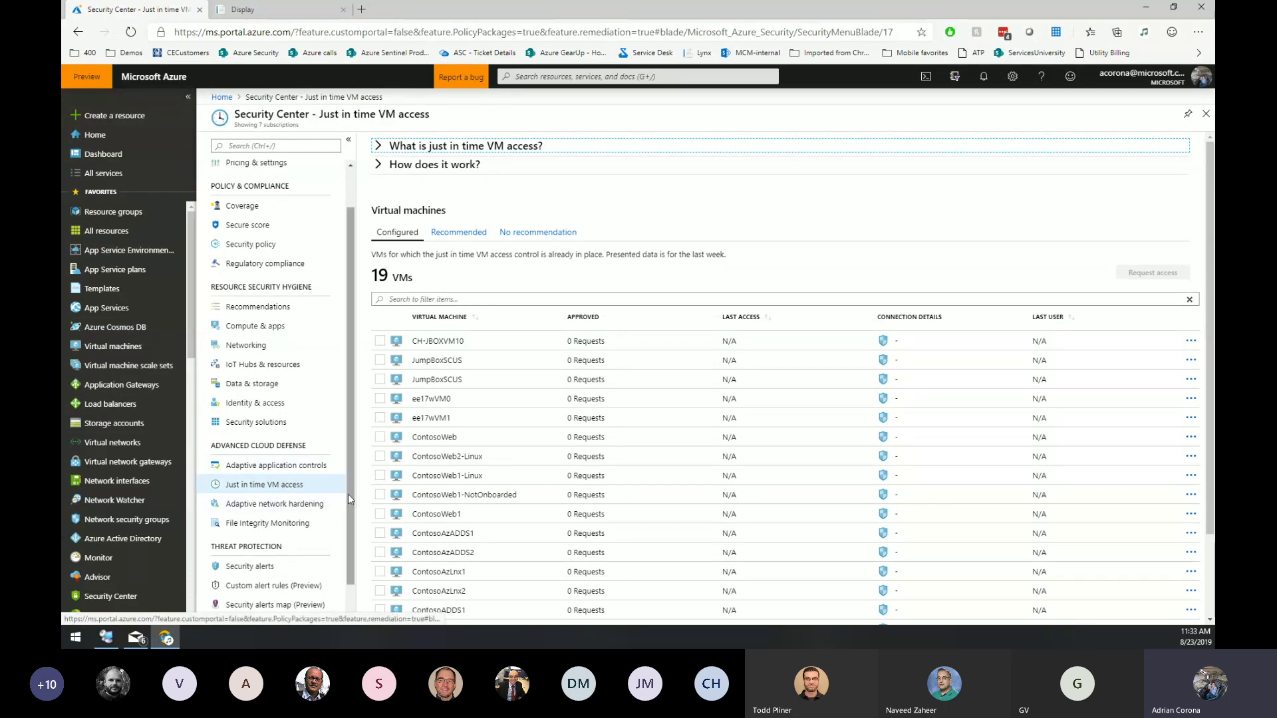
{"action": "scroll", "coordinate": [348, 494], "scroll_direction": "down", "scroll_amount": 1}
{"action": "left_click_drag", "start_coordinate": [348, 493], "coordinate": [350, 289]}
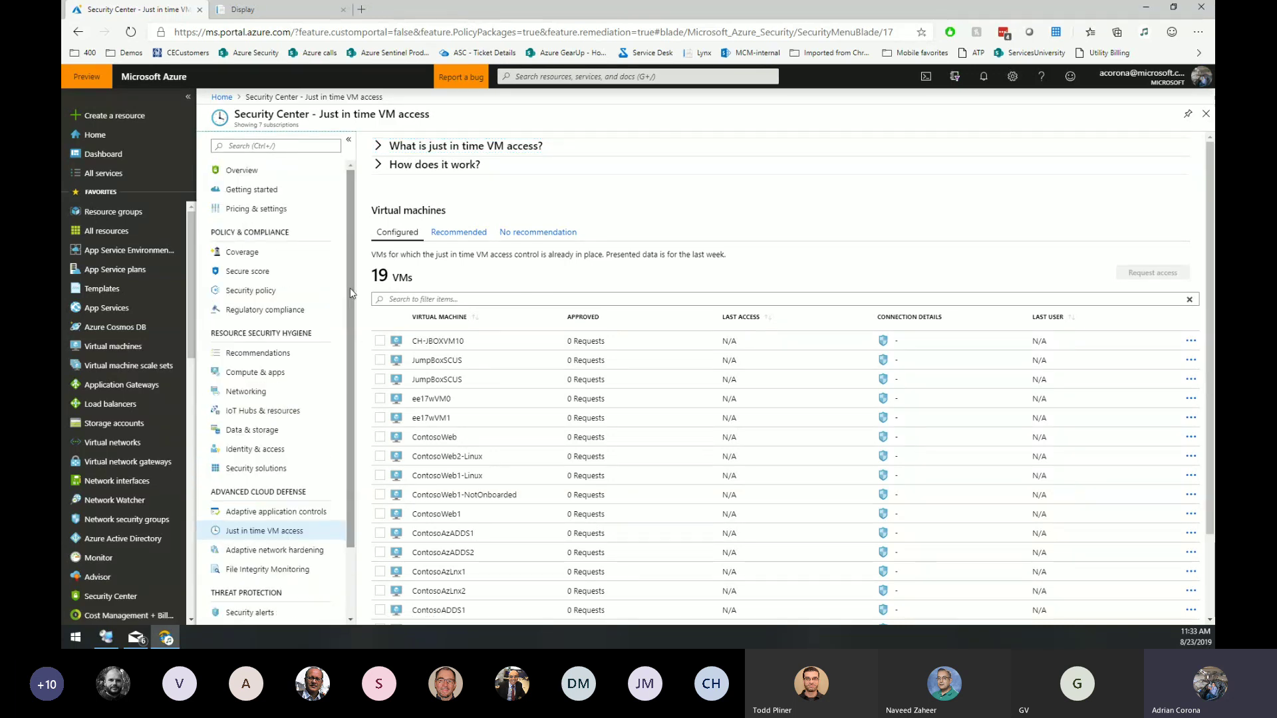
{"action": "left_click", "coordinate": [379, 166]}
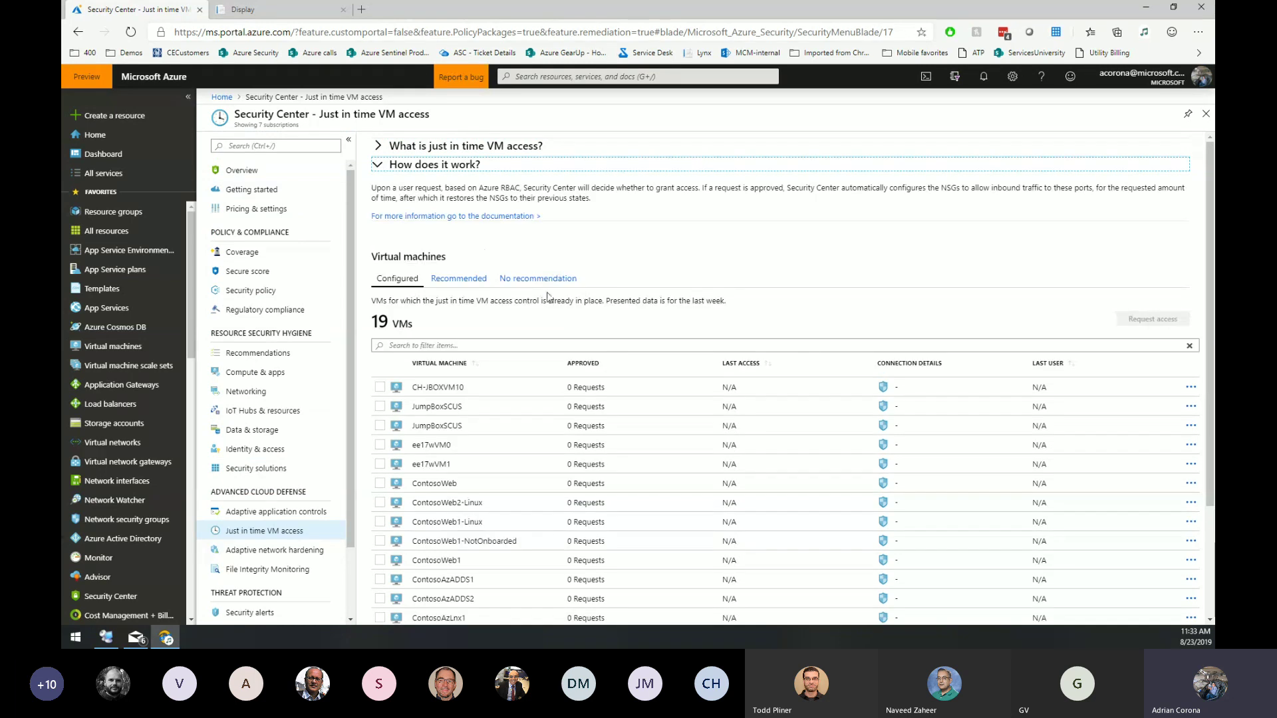
- Return to the Security Center overview and cycle through the Threat protection cards for most attacked resources, most prevalent alerts and Storage account protection
{"action": "left_click", "coordinate": [261, 172]}
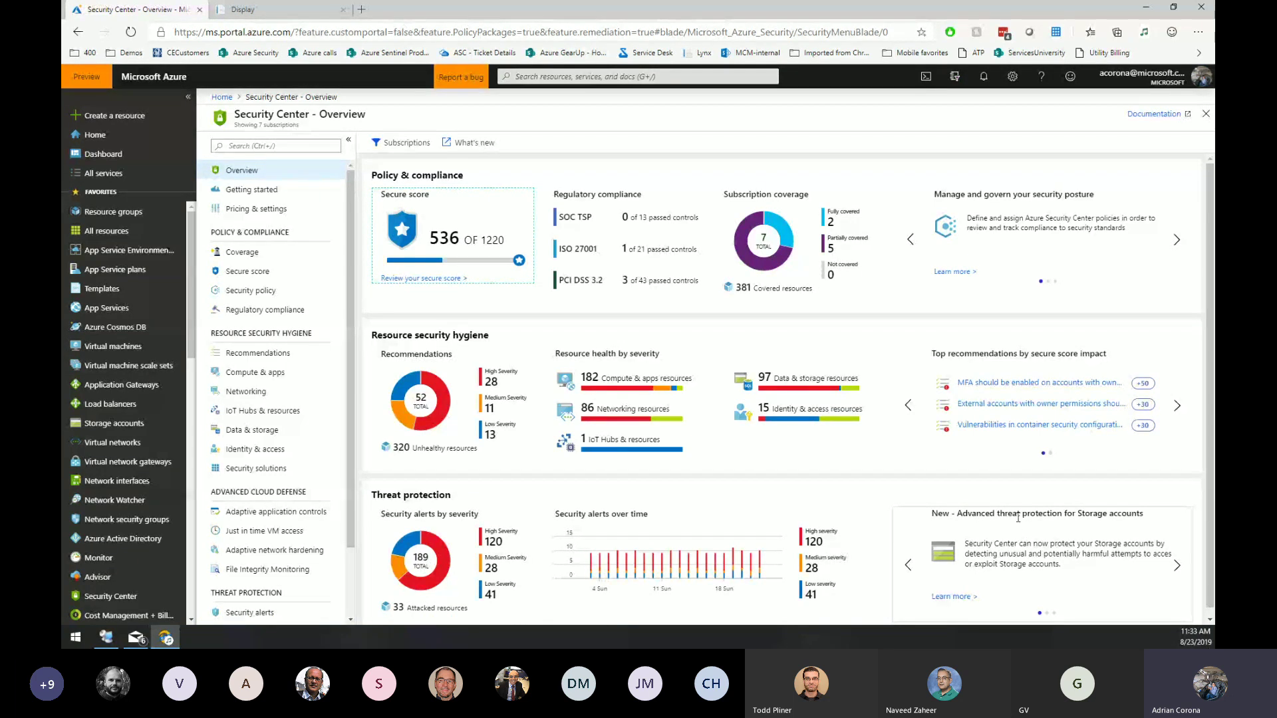
{"action": "scroll", "coordinate": [1034, 546], "scroll_direction": "down", "scroll_amount": 1}
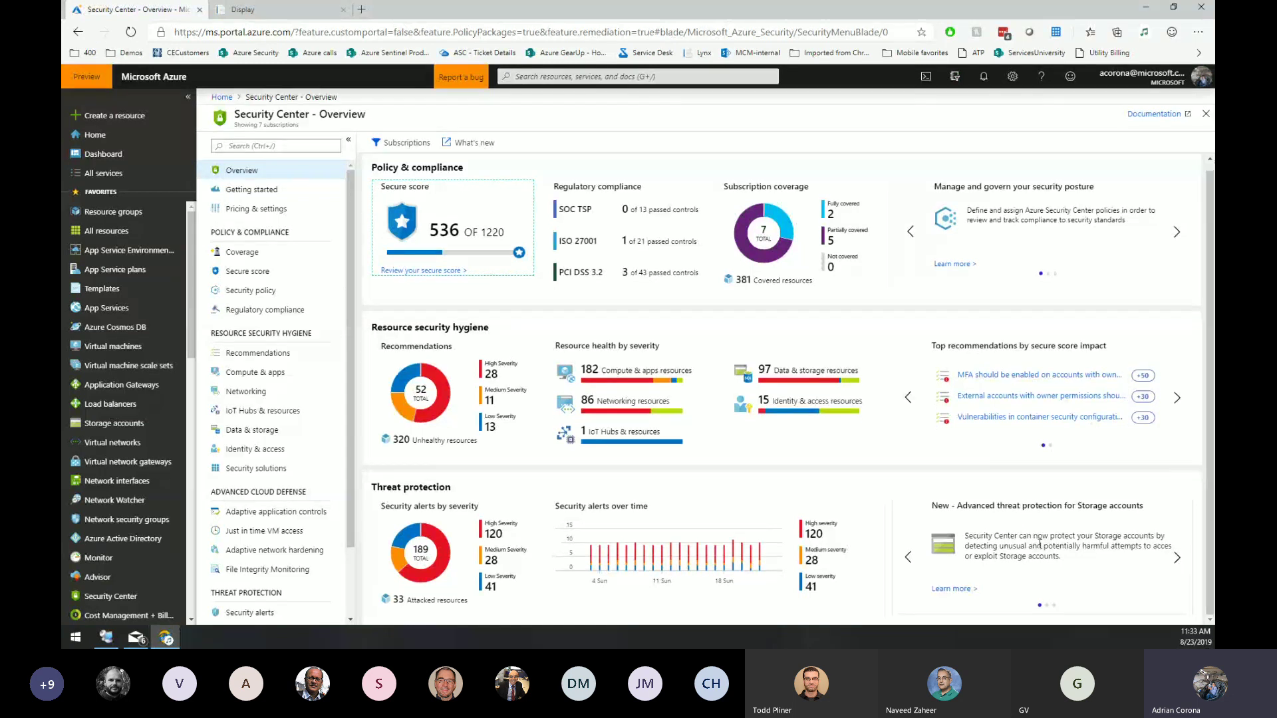
{"action": "left_click", "coordinate": [1177, 557]}
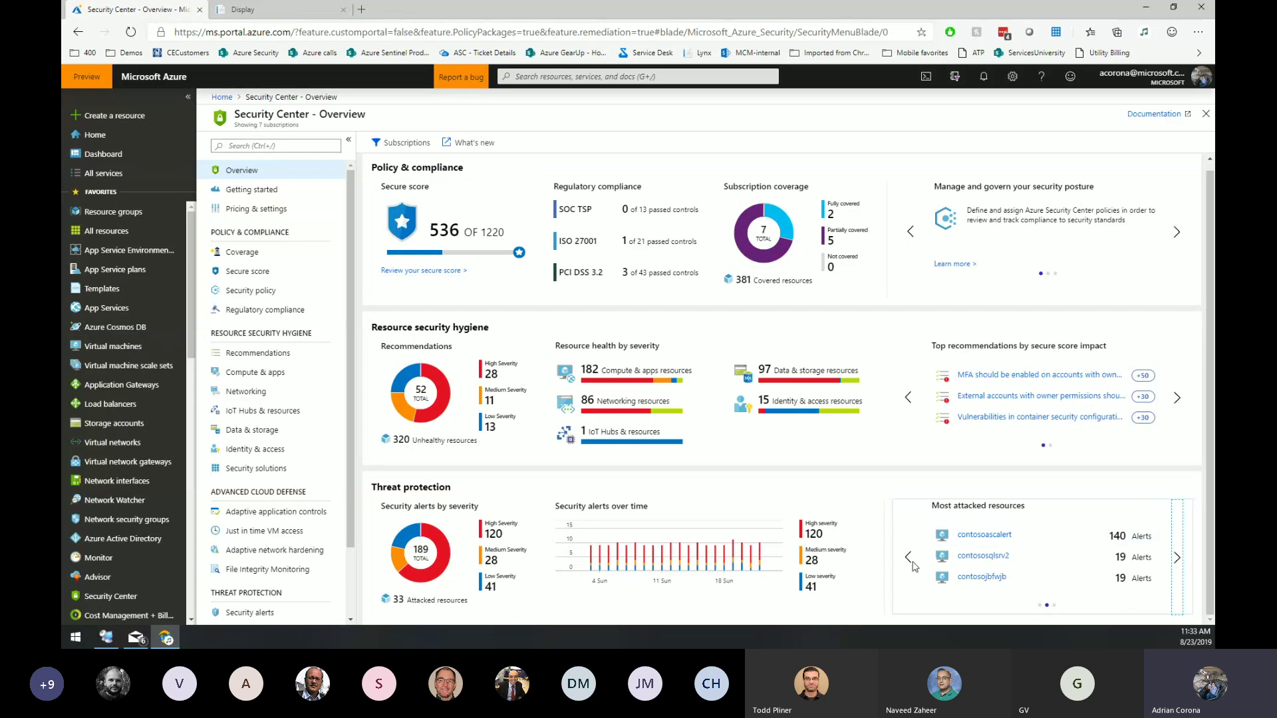
{"action": "left_click", "coordinate": [1177, 558]}
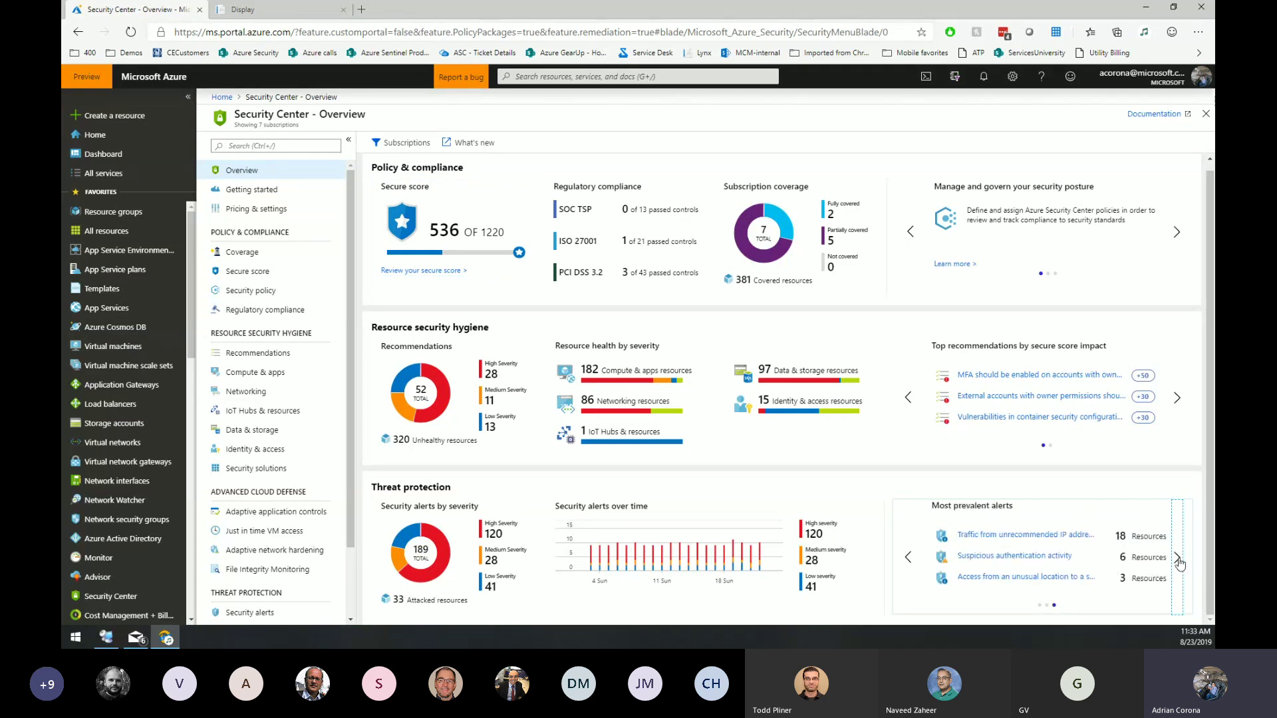
{"action": "left_click", "coordinate": [1177, 558]}
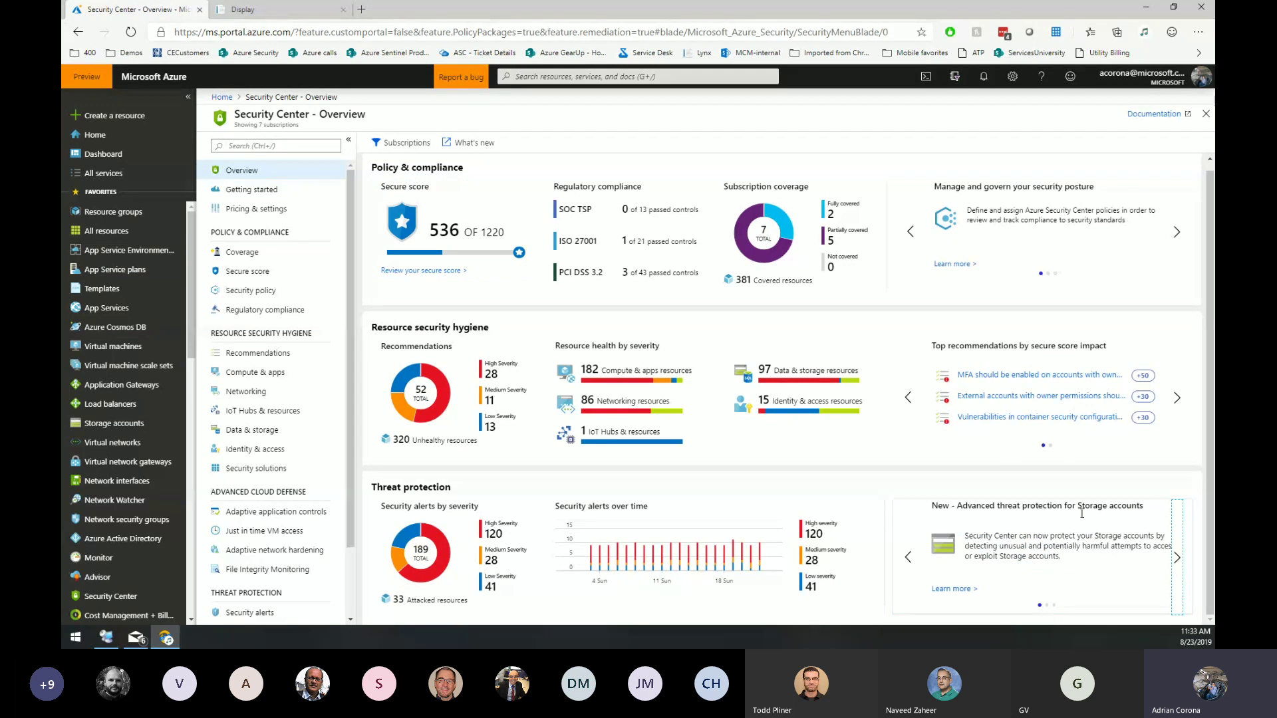
{"action": "left_click_drag", "start_coordinate": [352, 245], "coordinate": [348, 203]}
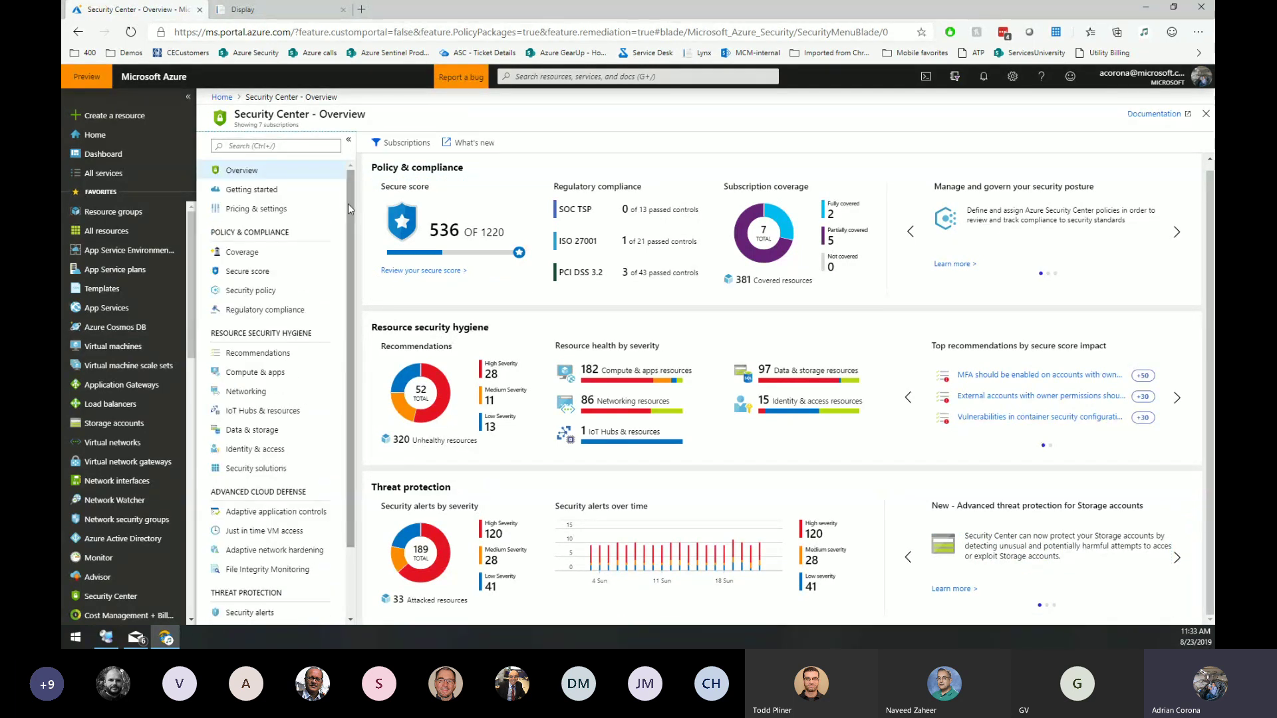